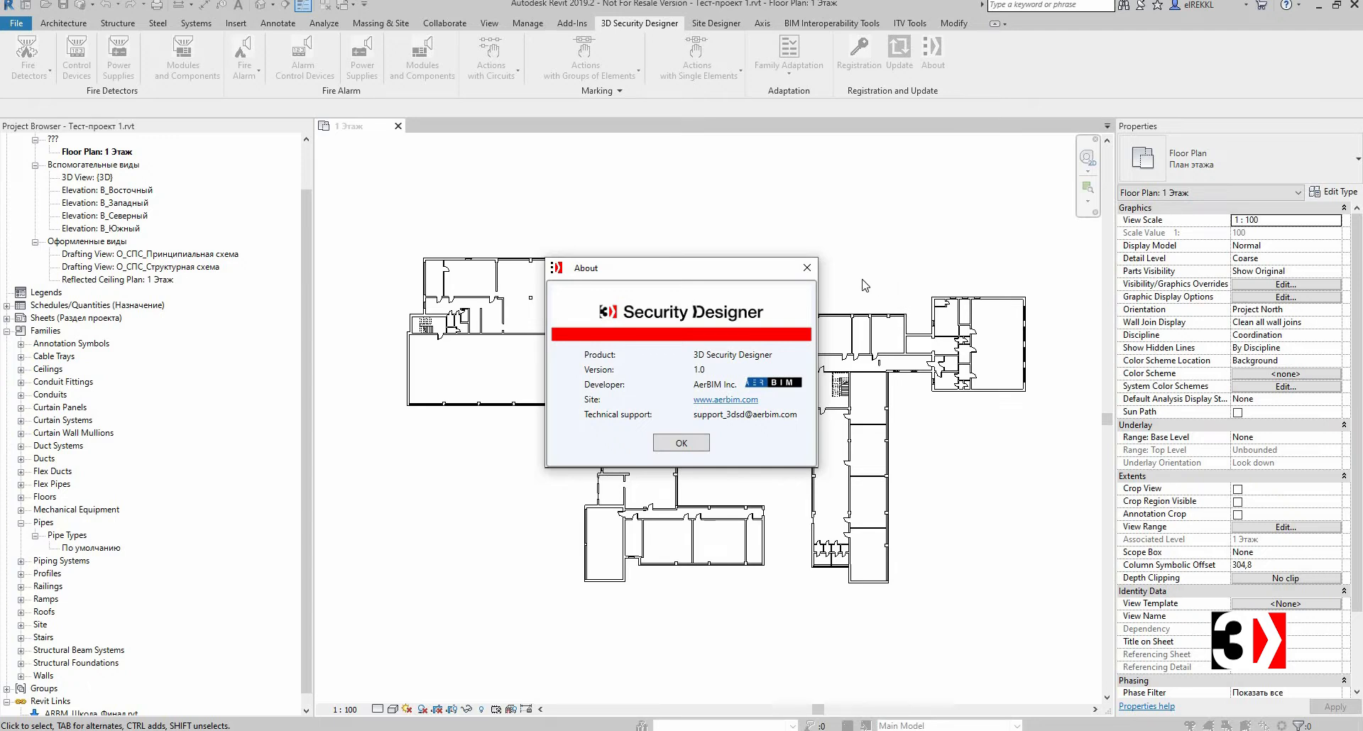
Step: Close the About window and read the online help page for the Smoke Detectors command
key("Return")
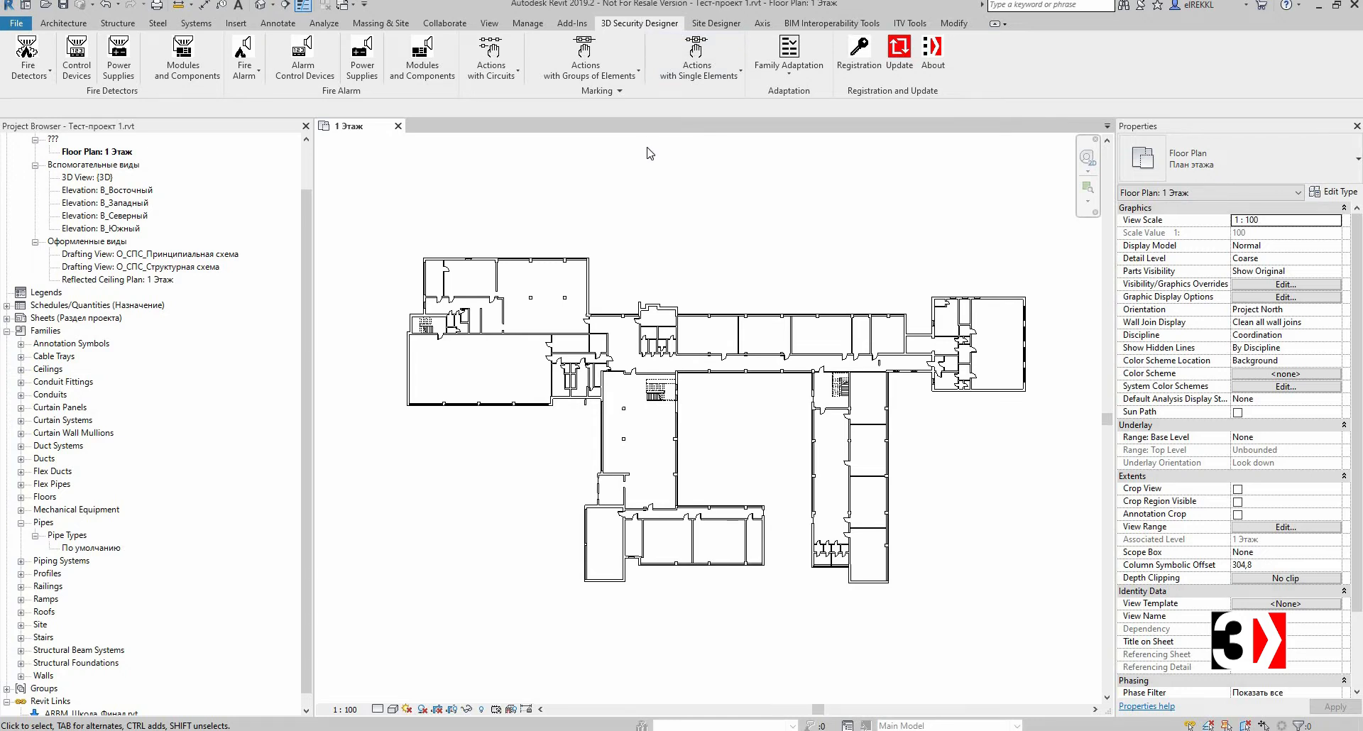
left_click(32, 71)
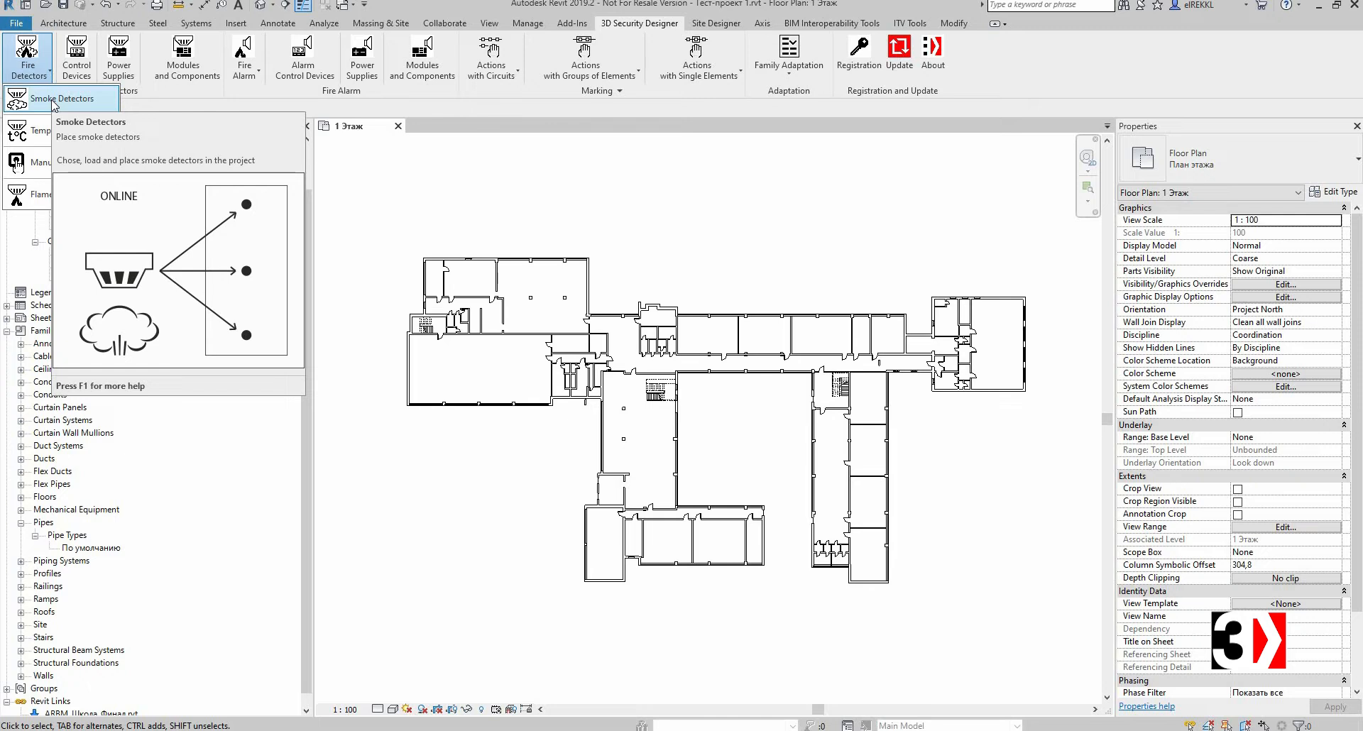
key("F1")
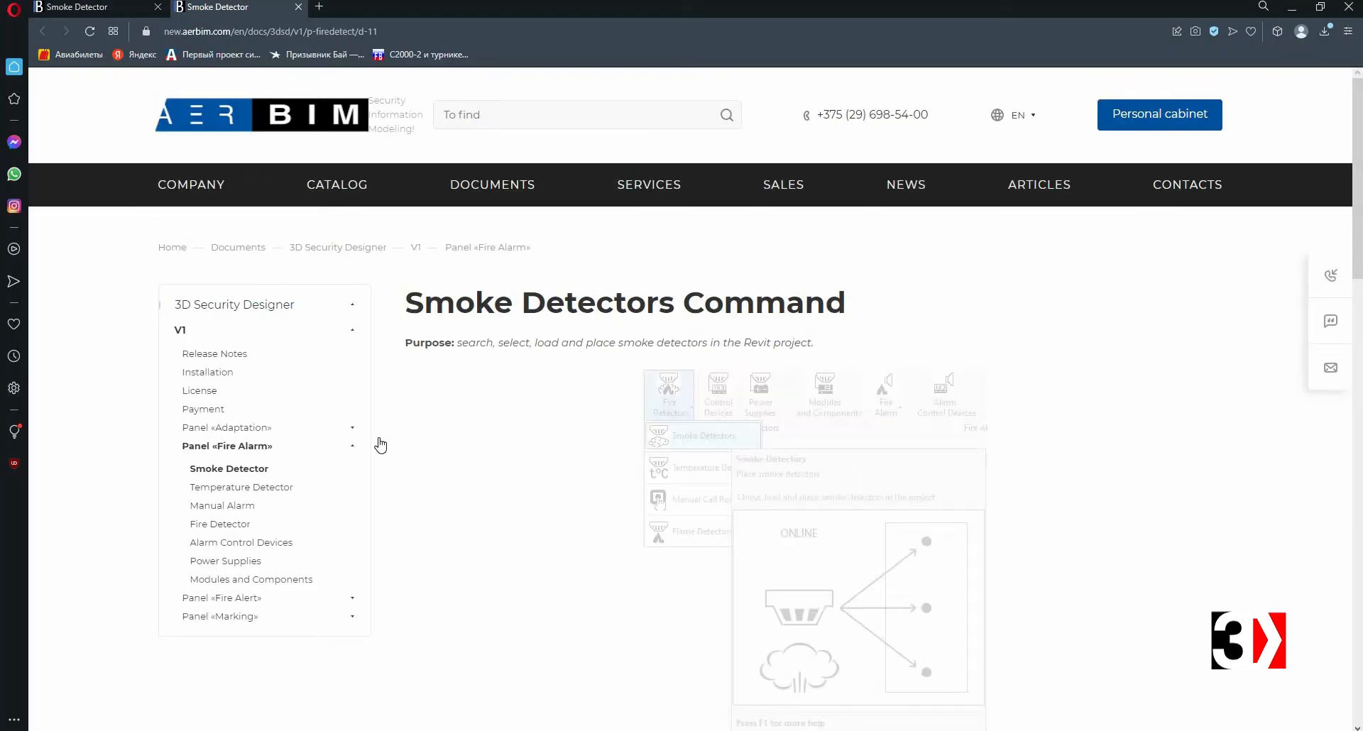
scroll(679, 499, "down", 8)
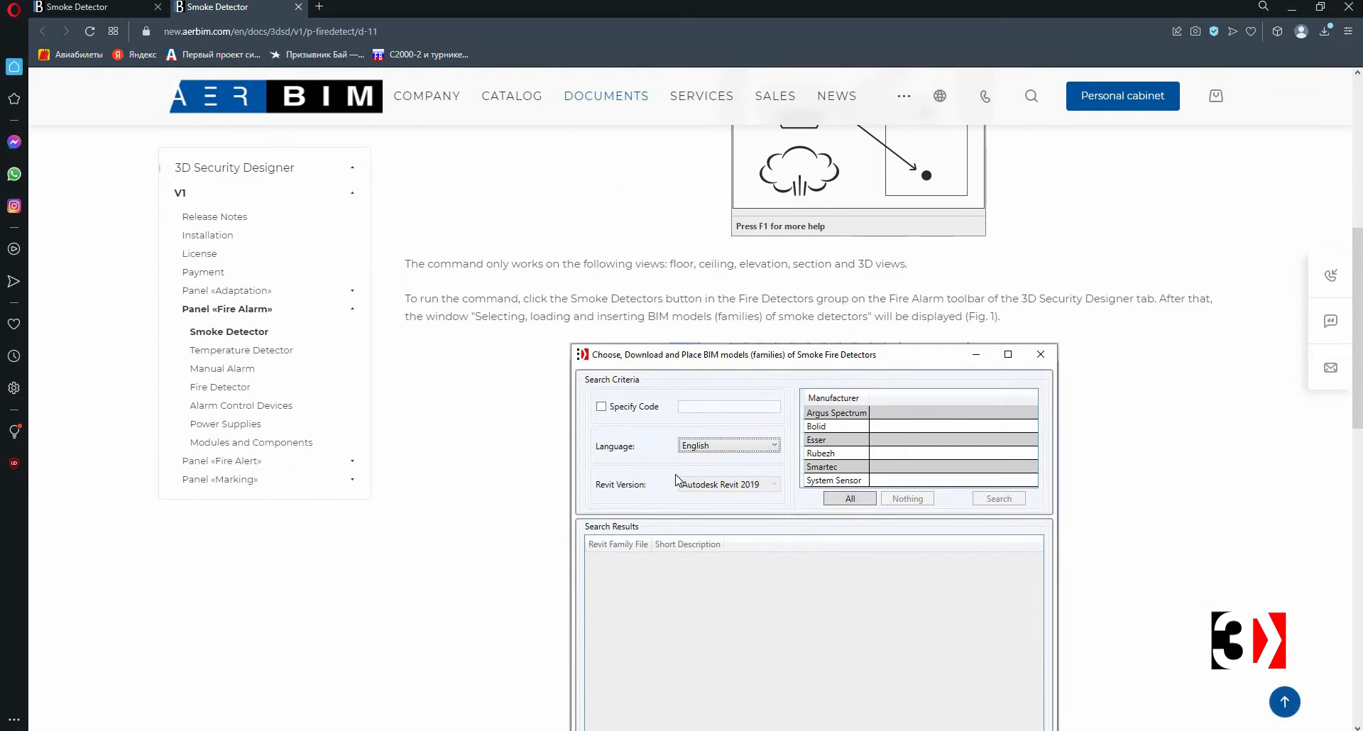
scroll(677, 479, "up", 8)
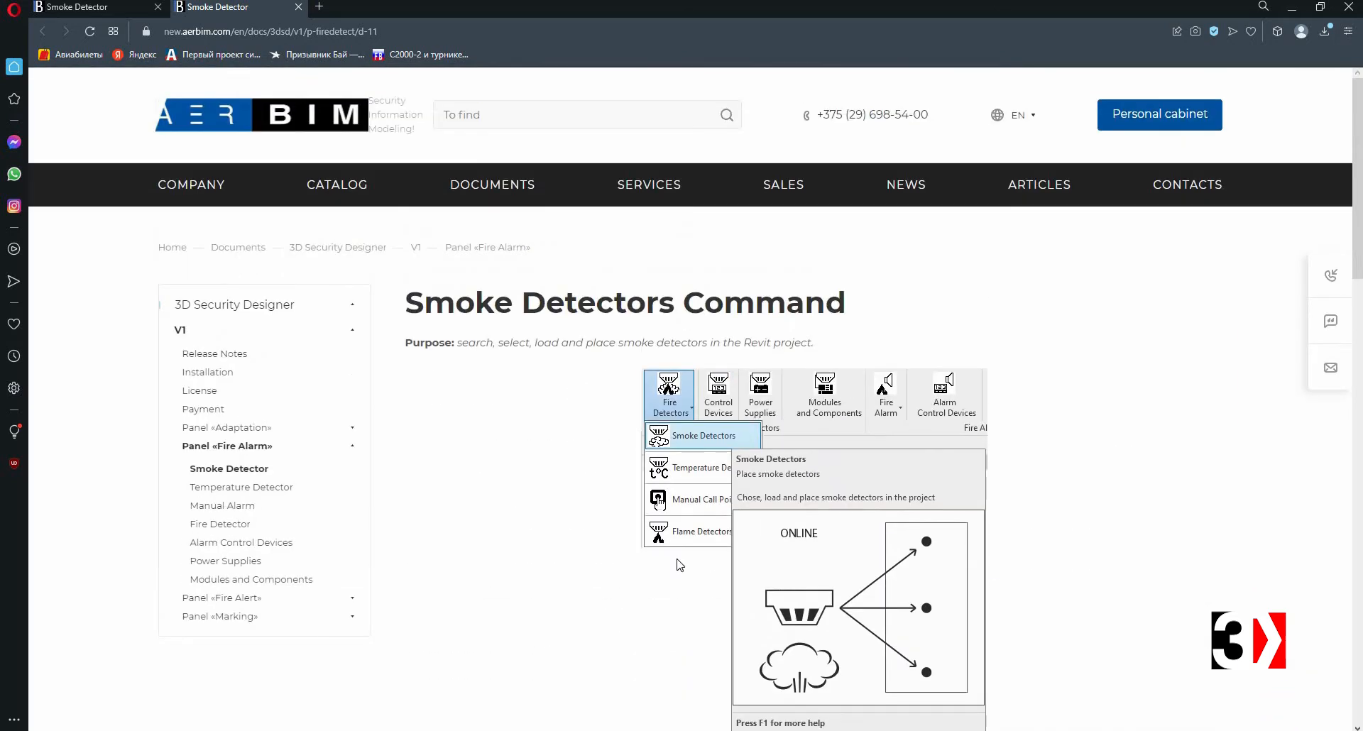
left_click(470, 730)
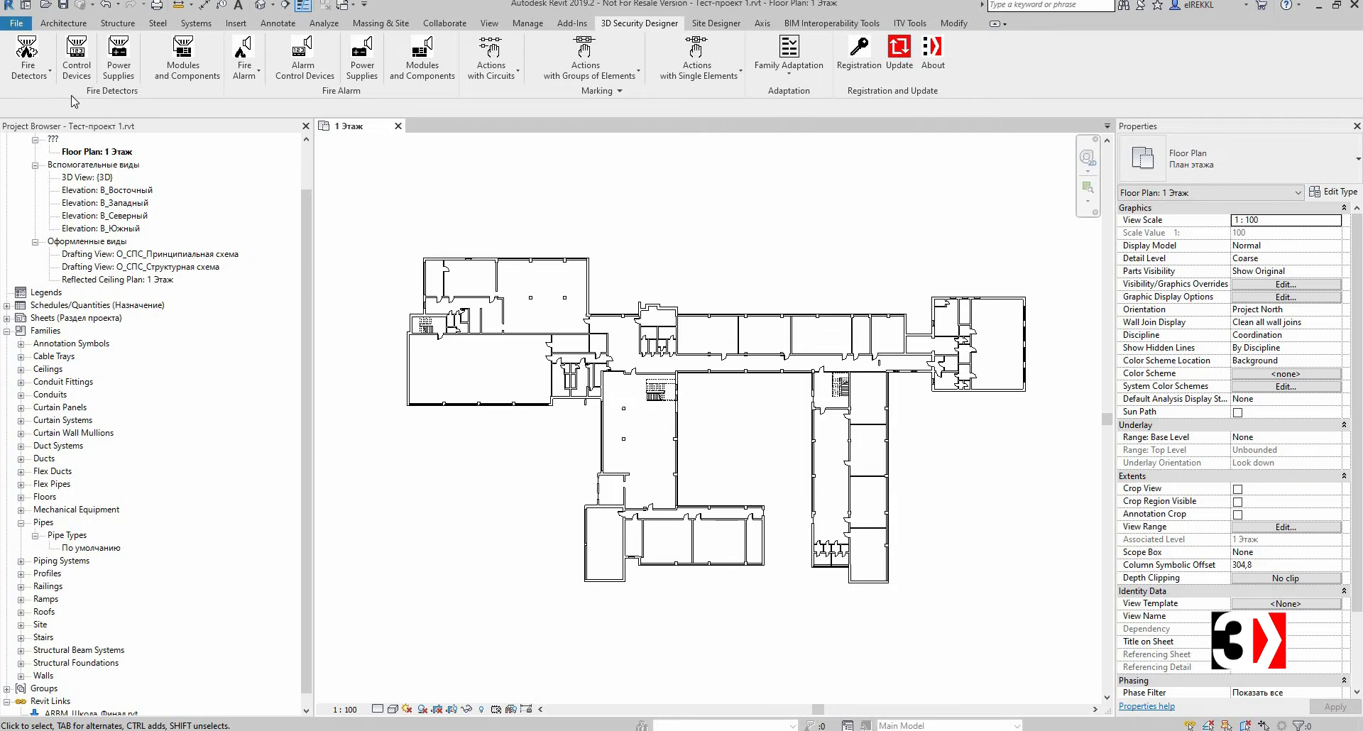
Step: Open the Smoke Detectors command, maximise its window, and search for detectors from manufacturer Kentec
left_click(28, 71)
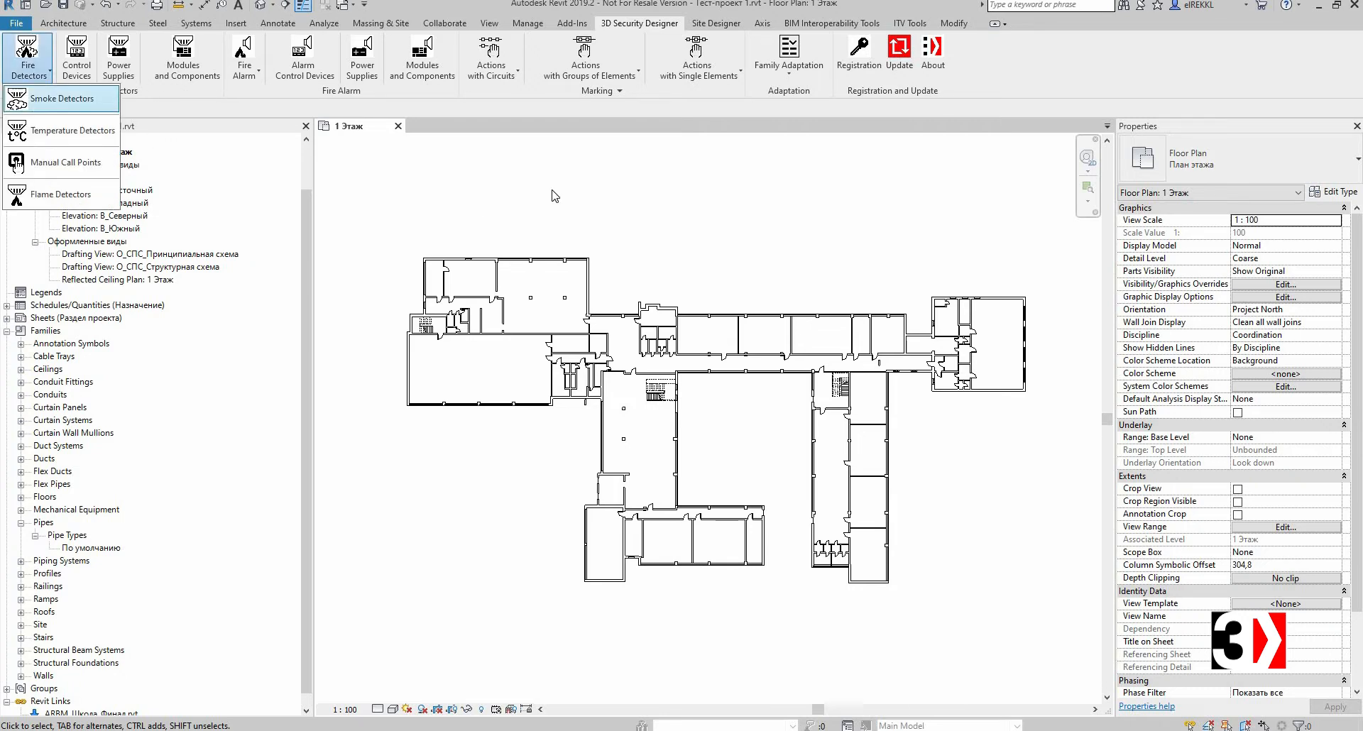
left_click(43, 103)
left_click(1052, 11)
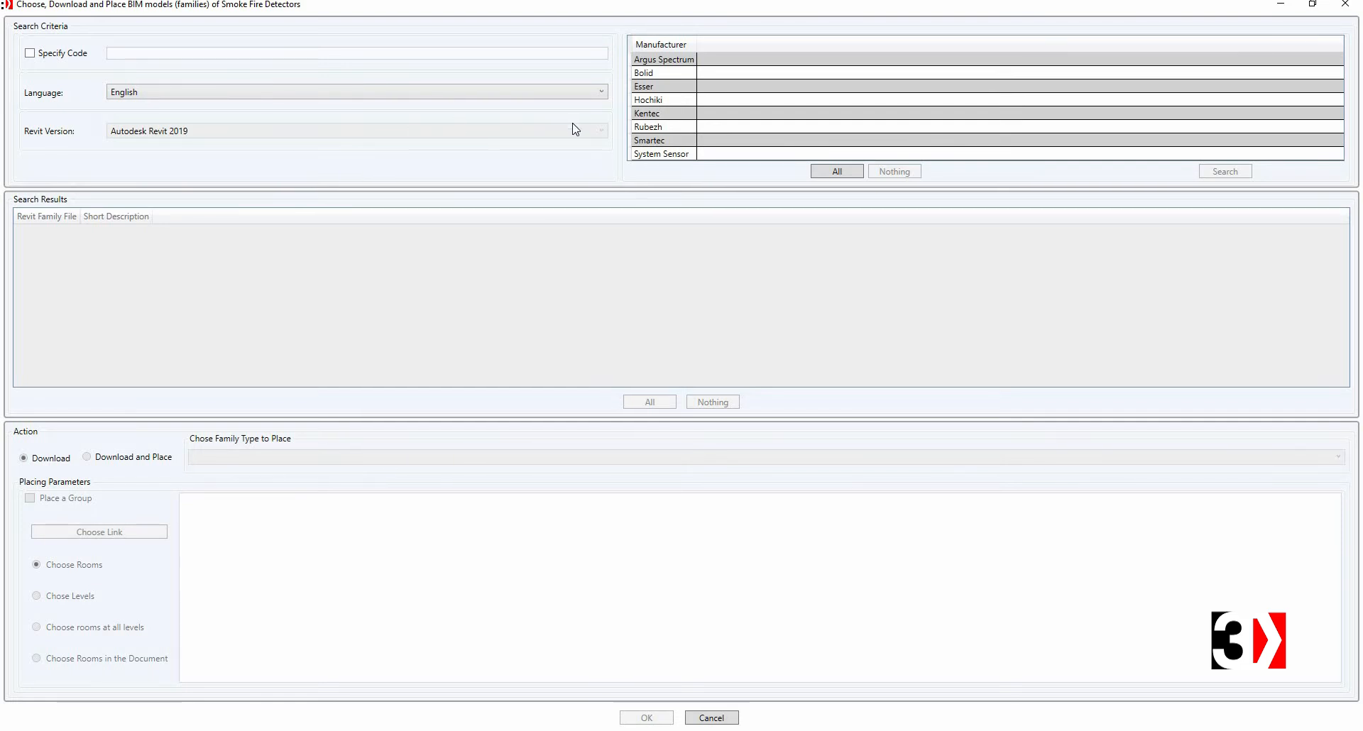
left_click(650, 114)
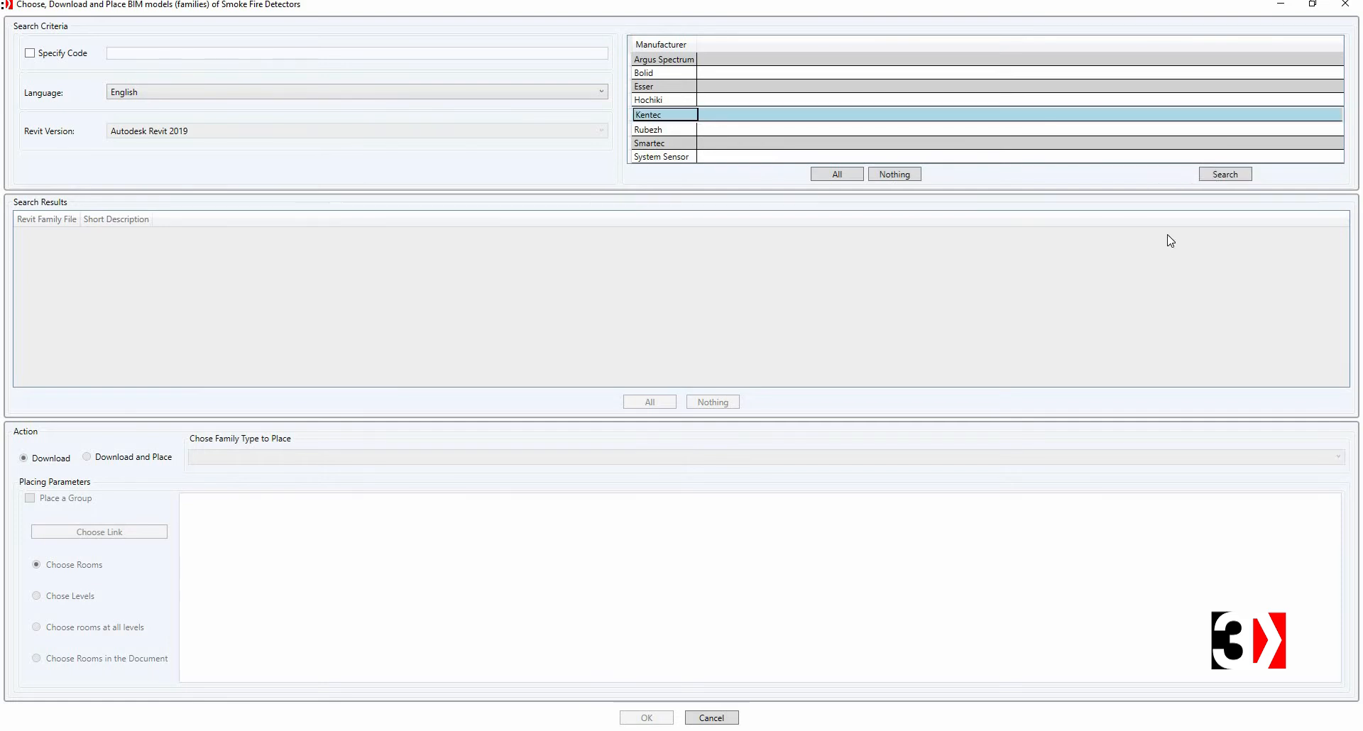
left_click(1225, 174)
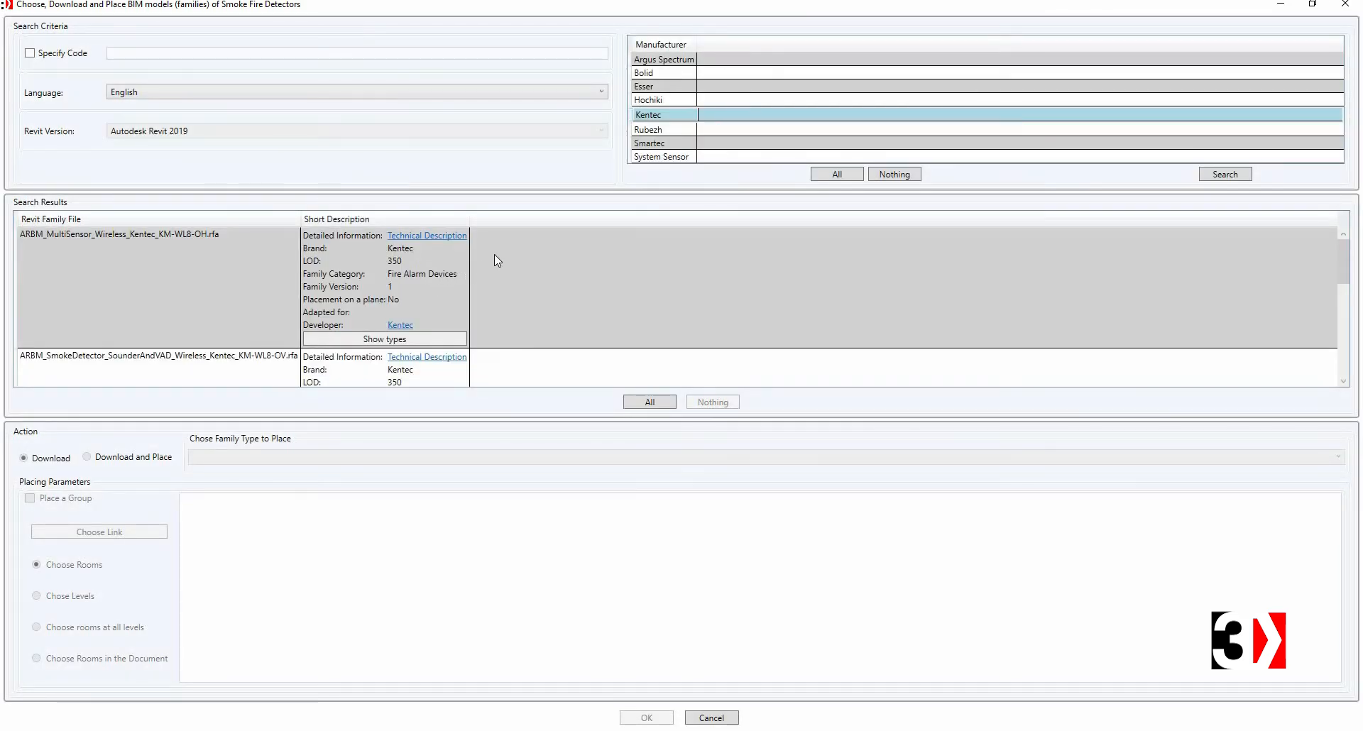
Step: Show the types of the ARBM_MultiSensor_Wireless_Kentec_KM-WL8-OH family and select its KM-WL8-OH type
scroll(467, 275, "down", 3)
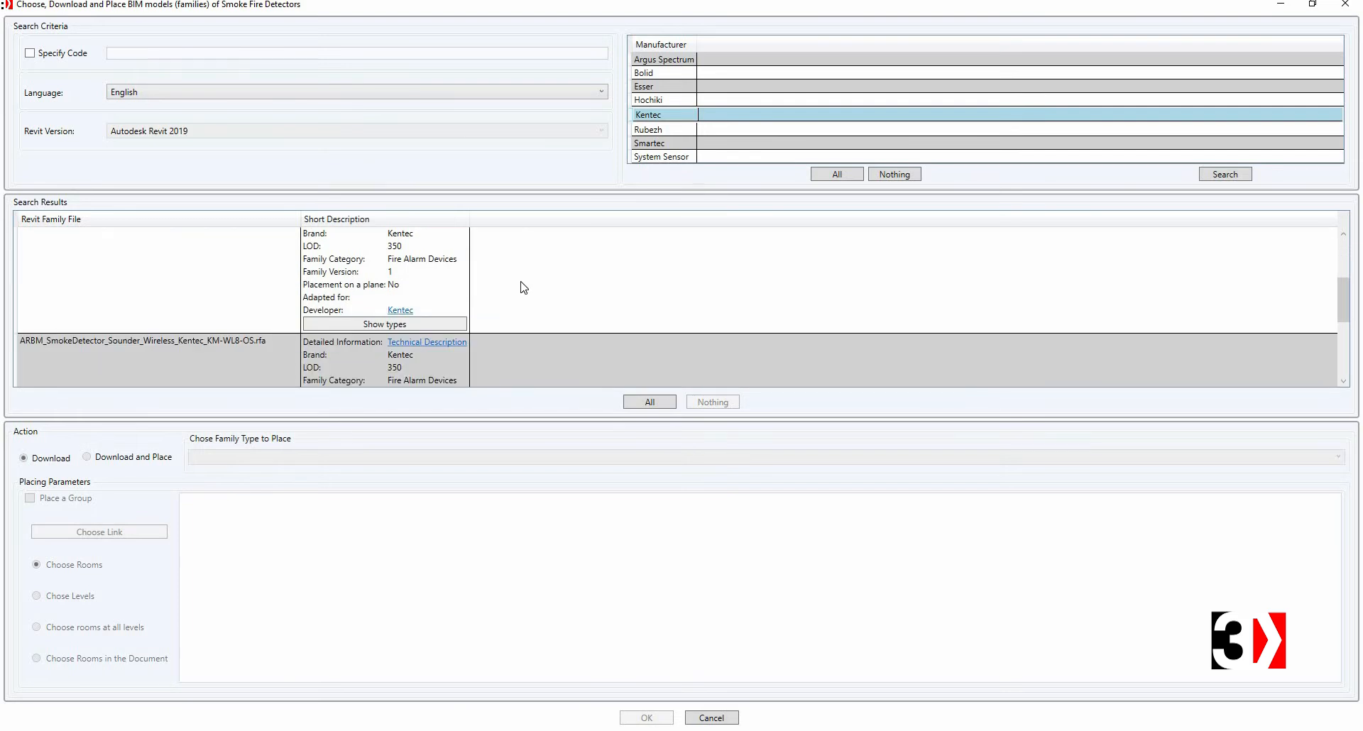
scroll(516, 274, "up", 3)
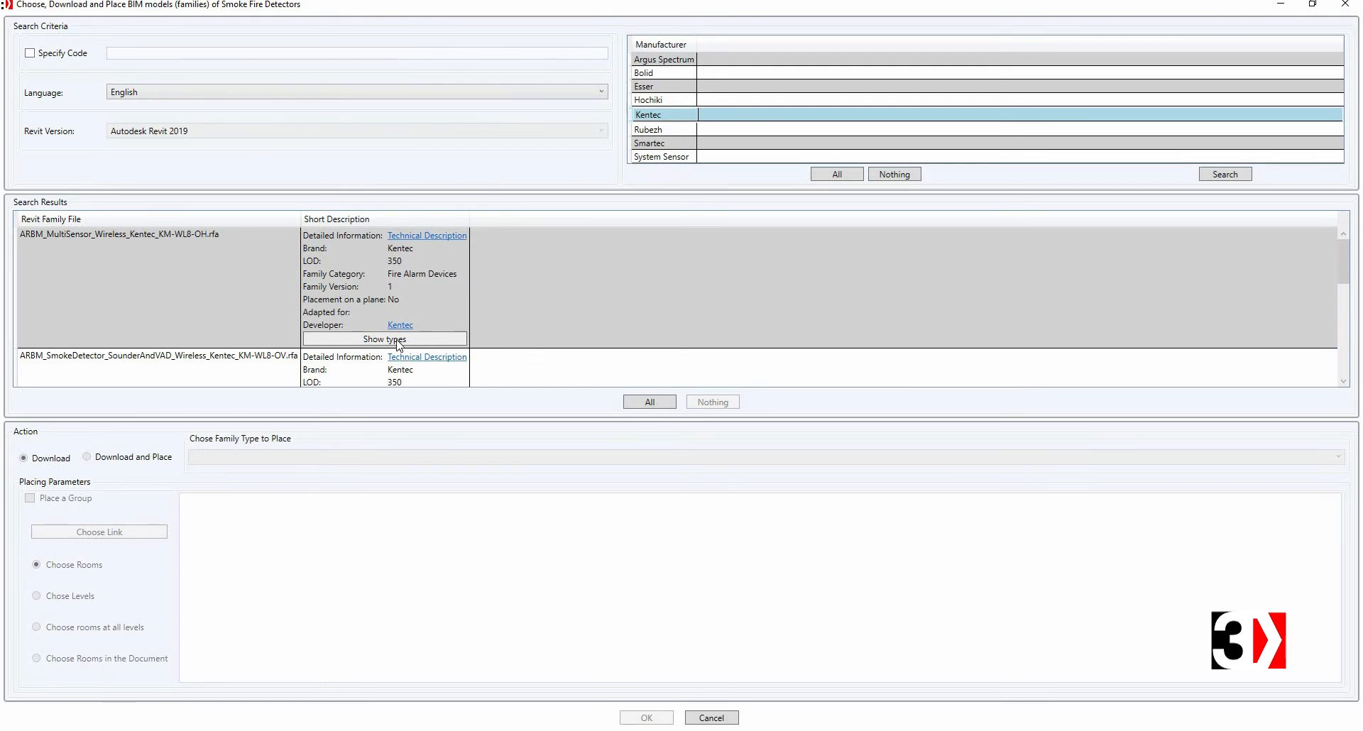
left_click(316, 340)
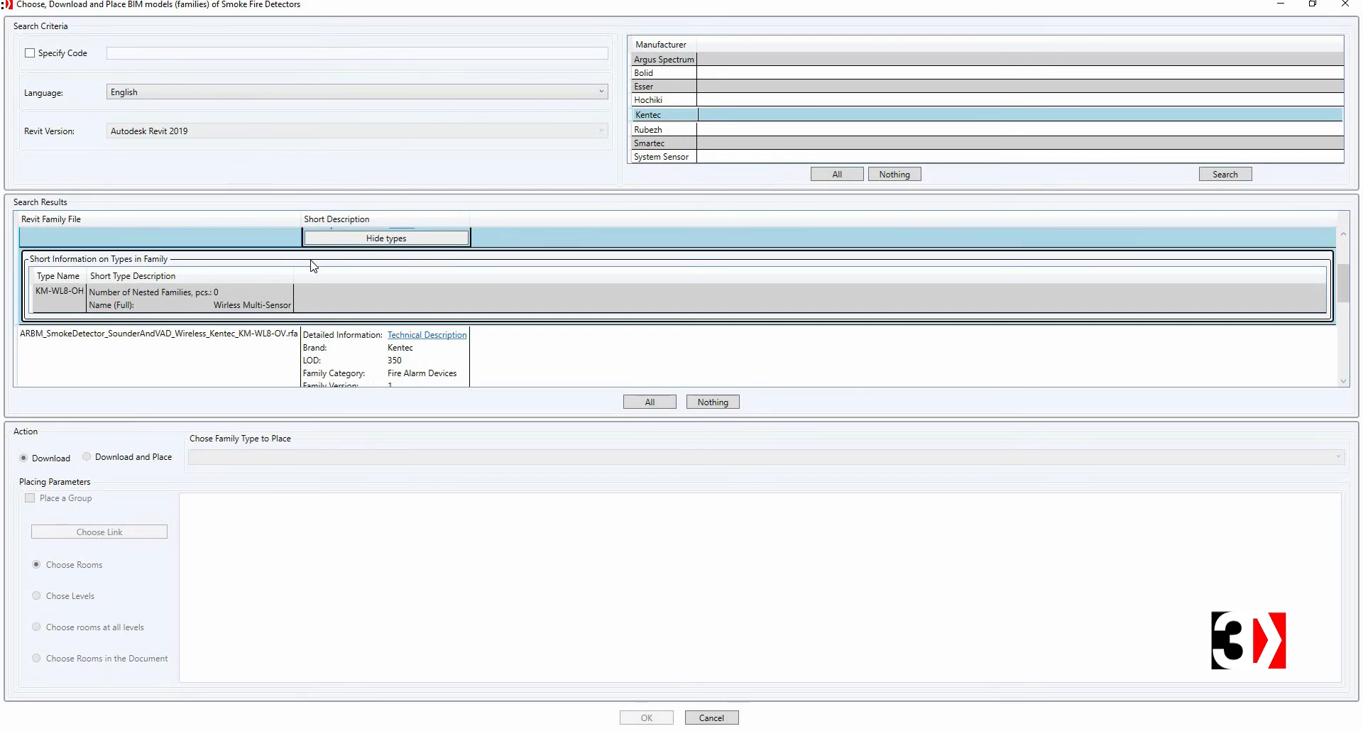
left_click(166, 311)
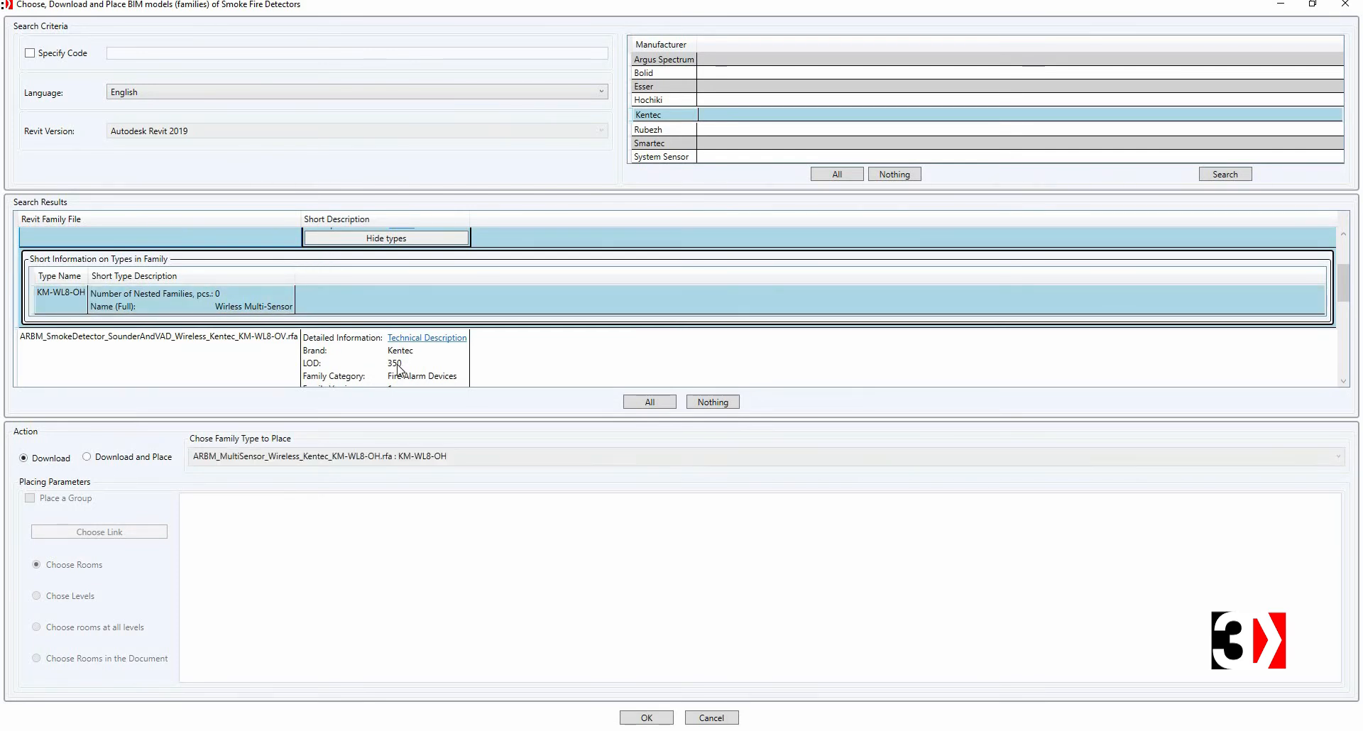
Step: Set the action to Download and Place, enable Place a Group, and choose the linked model
left_click(109, 458)
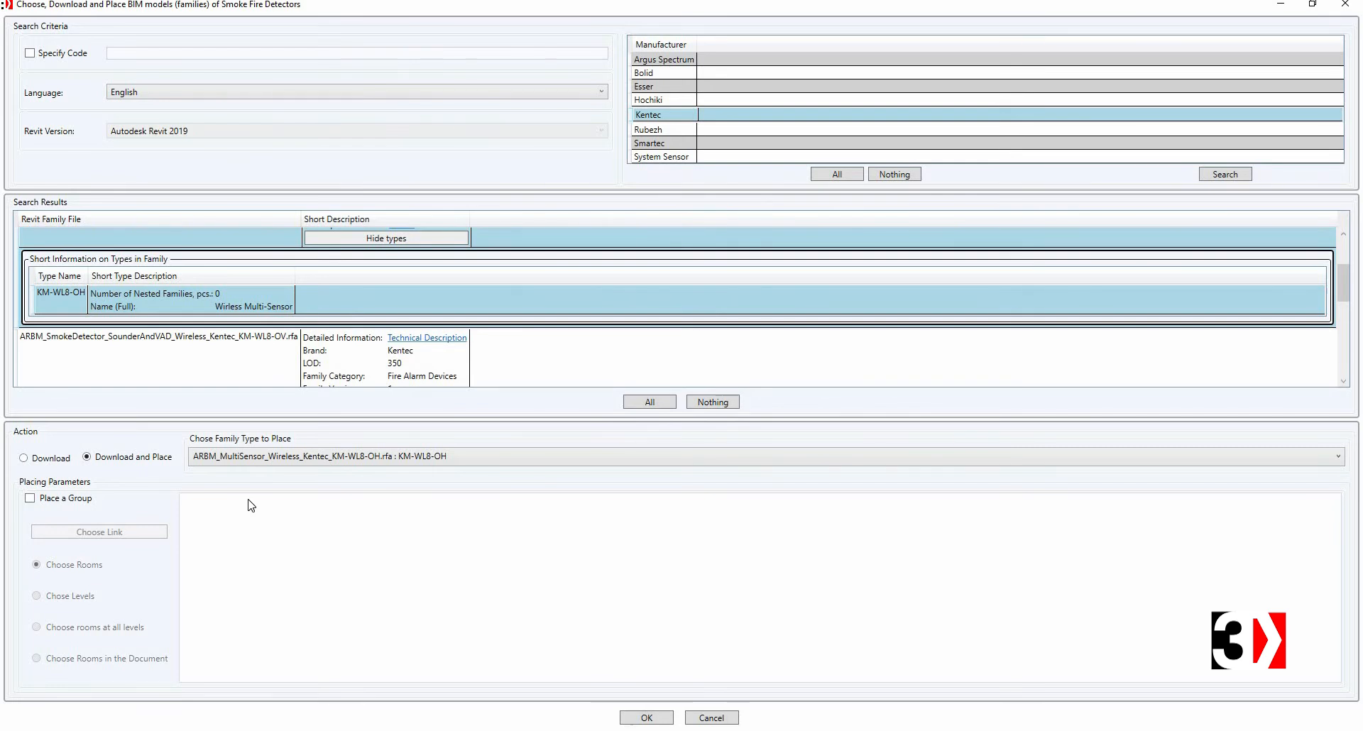
left_click(31, 499)
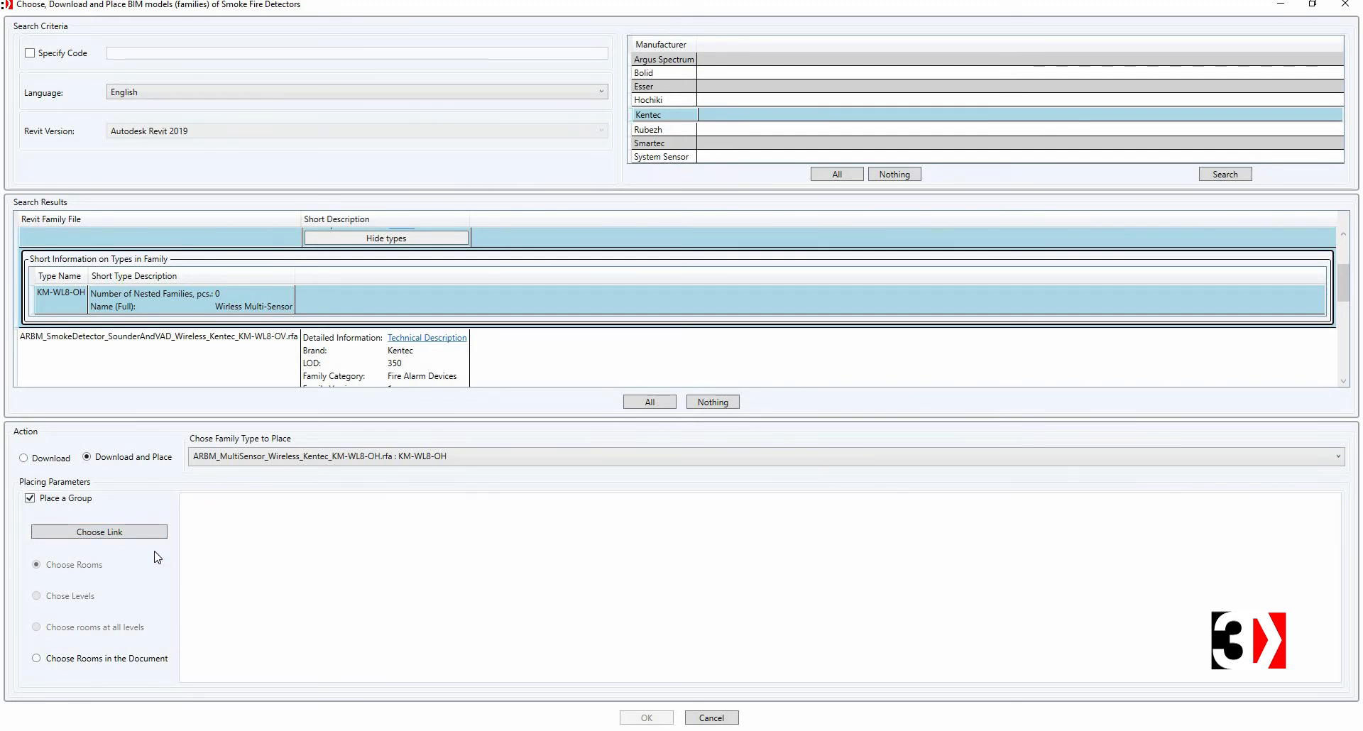
left_click(135, 537)
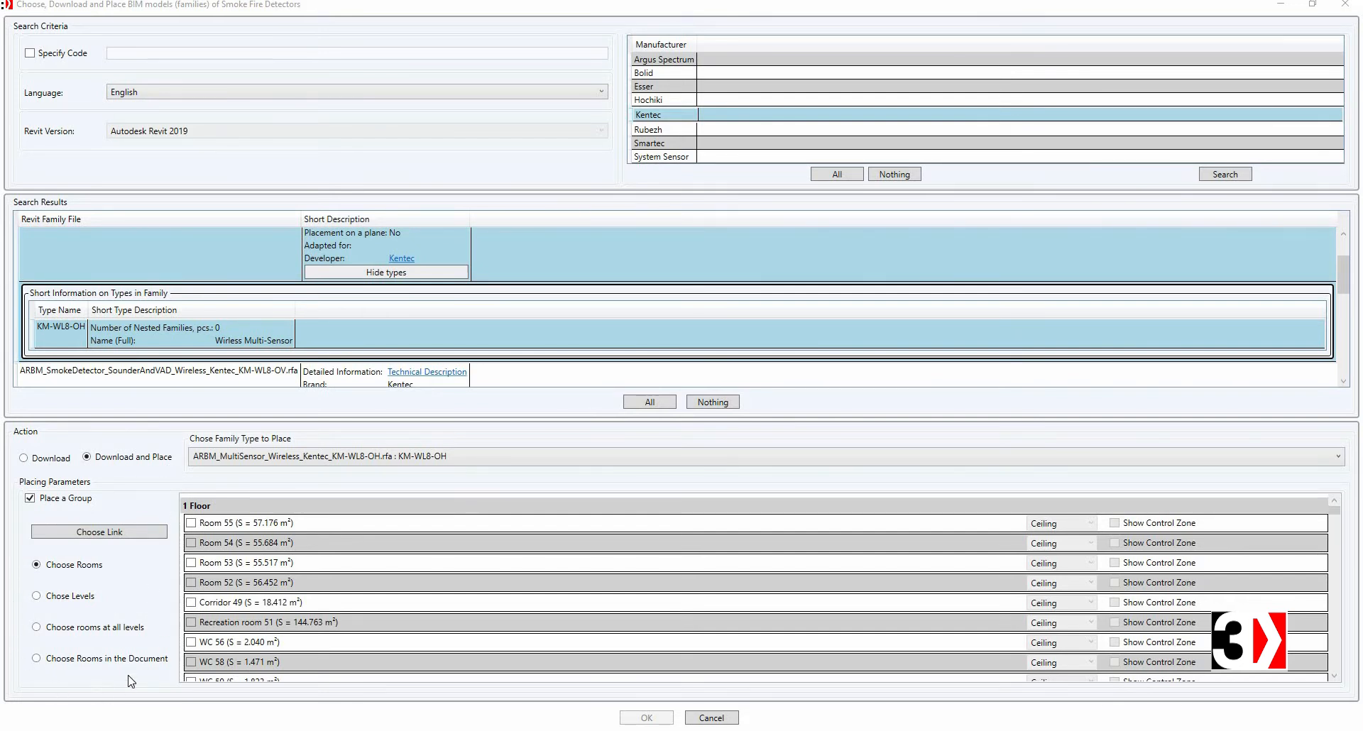
left_click(36, 597)
left_click(36, 627)
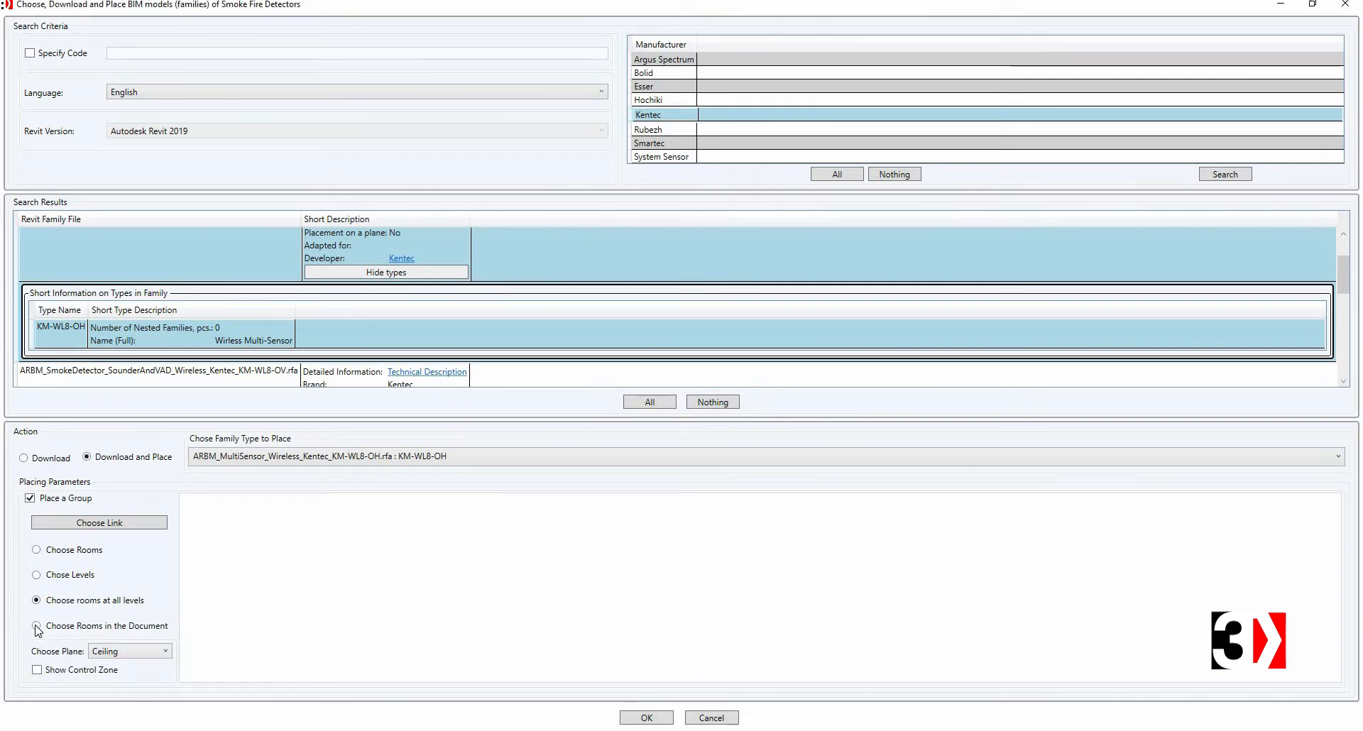
left_click(36, 627)
left_click(91, 551)
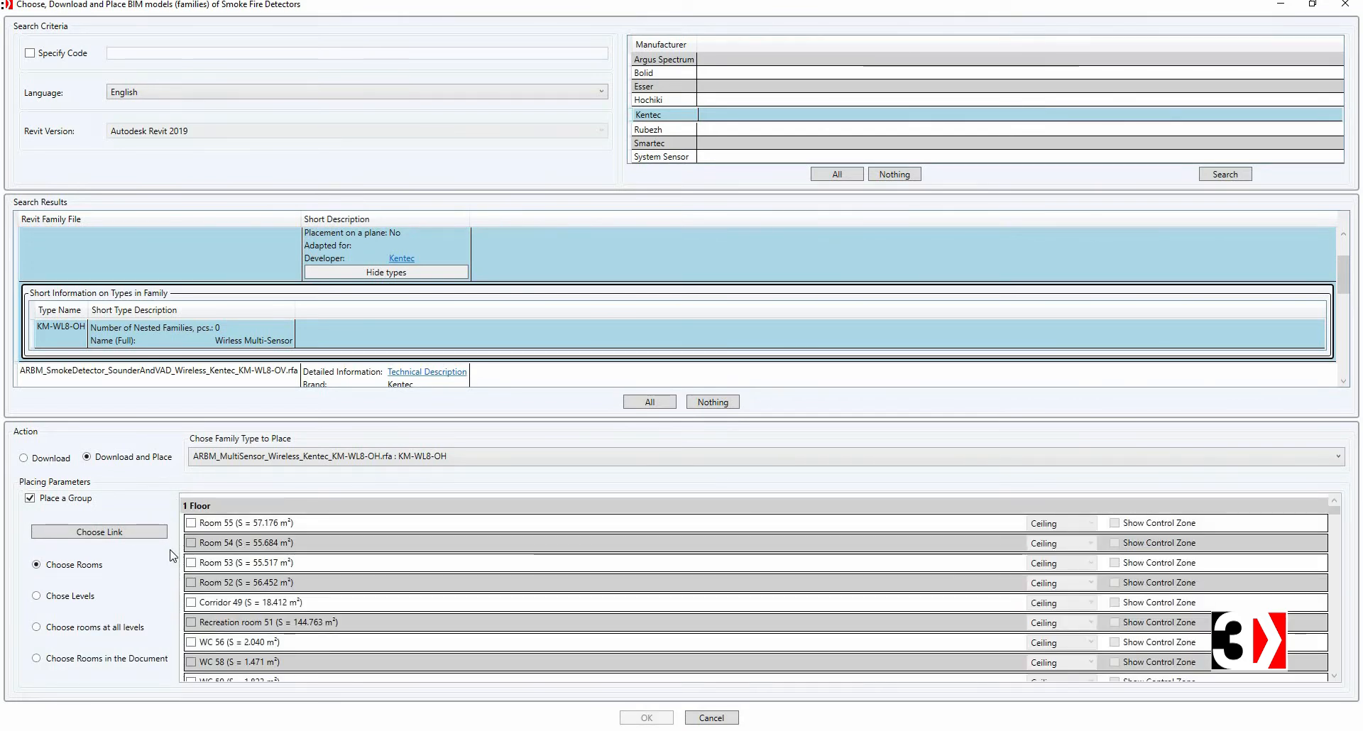
Step: Select Rooms 55, 54, 53, 52, Corridor 49 and Recreation room 51 for placement on the ceiling
left_click(191, 524)
left_click(191, 544)
left_click(191, 563)
left_click(191, 584)
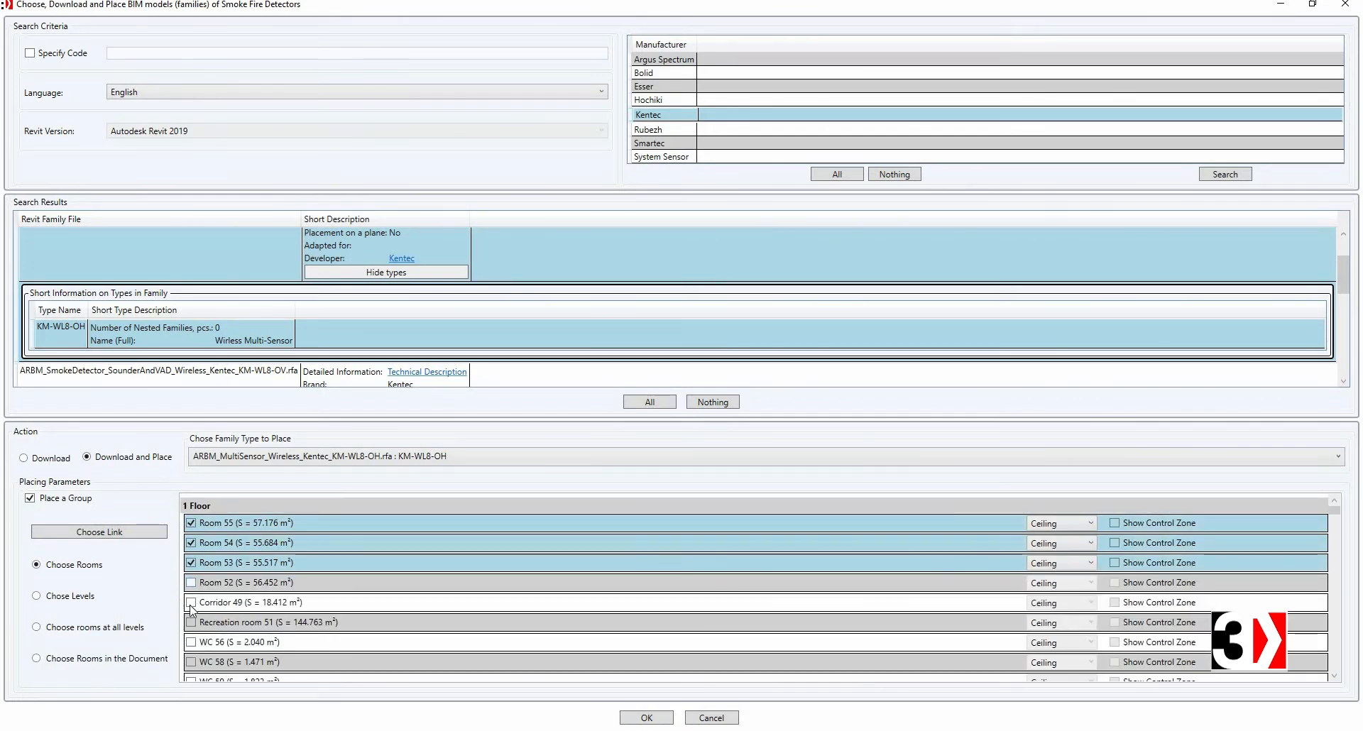
left_click(191, 603)
left_click(191, 622)
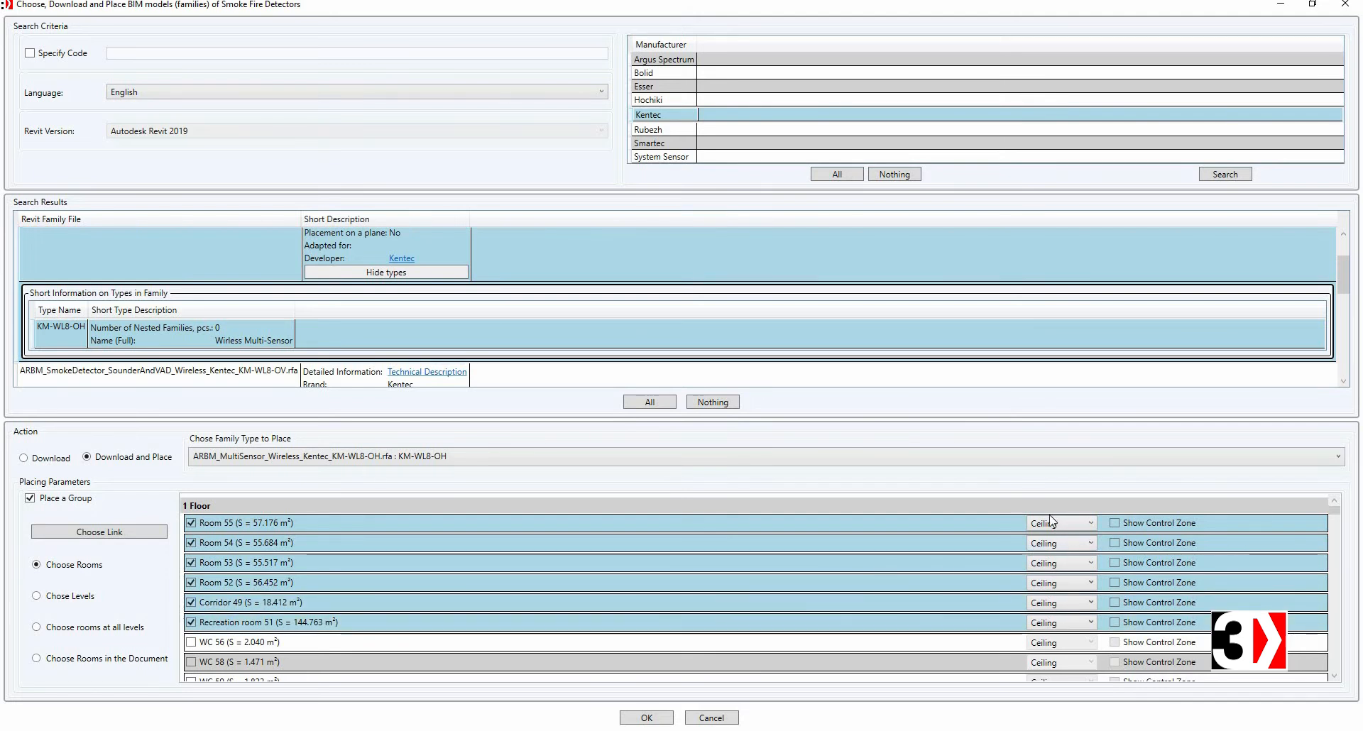
left_click(1048, 625)
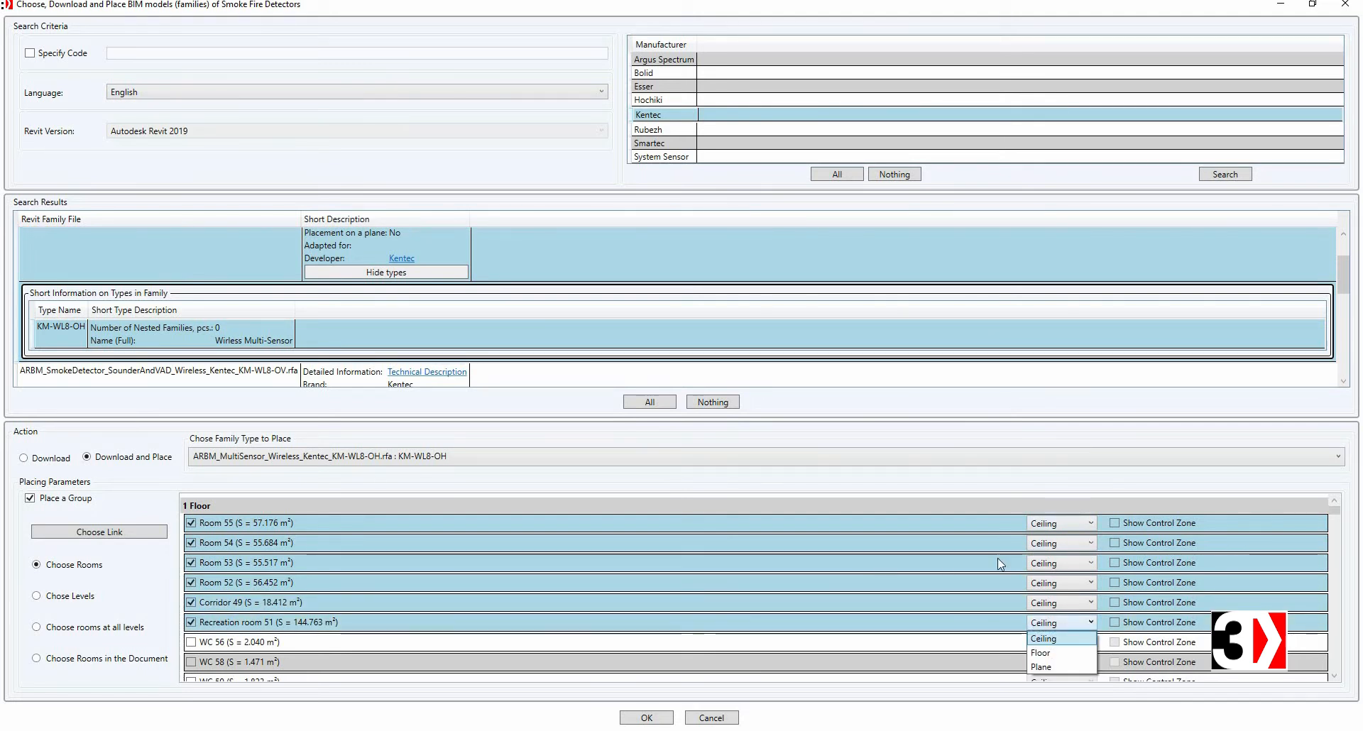
left_click(998, 558)
Step: Enable Show Control Zone for the six selected rooms and confirm placing the detectors
left_click(1115, 523)
left_click(1115, 543)
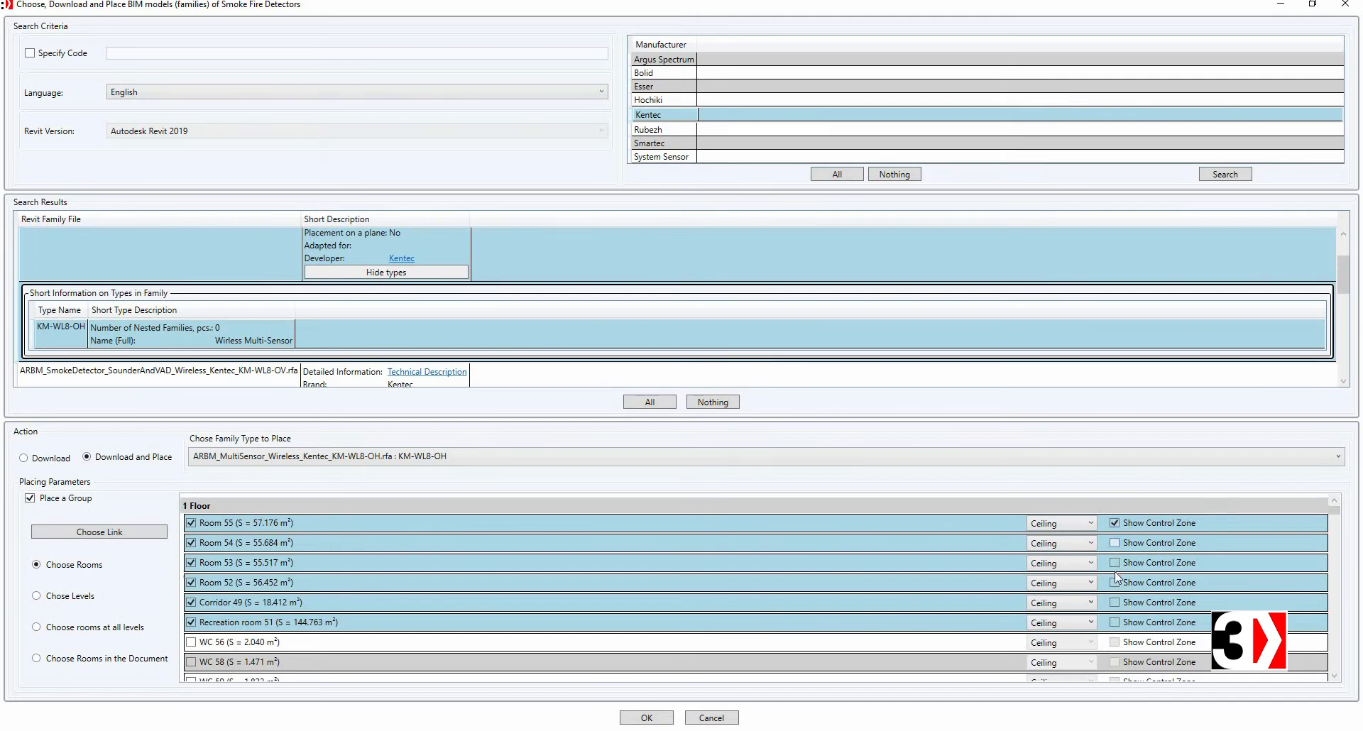
left_click(1114, 563)
left_click(1114, 583)
left_click(1115, 623)
left_click(1115, 602)
left_click(648, 719)
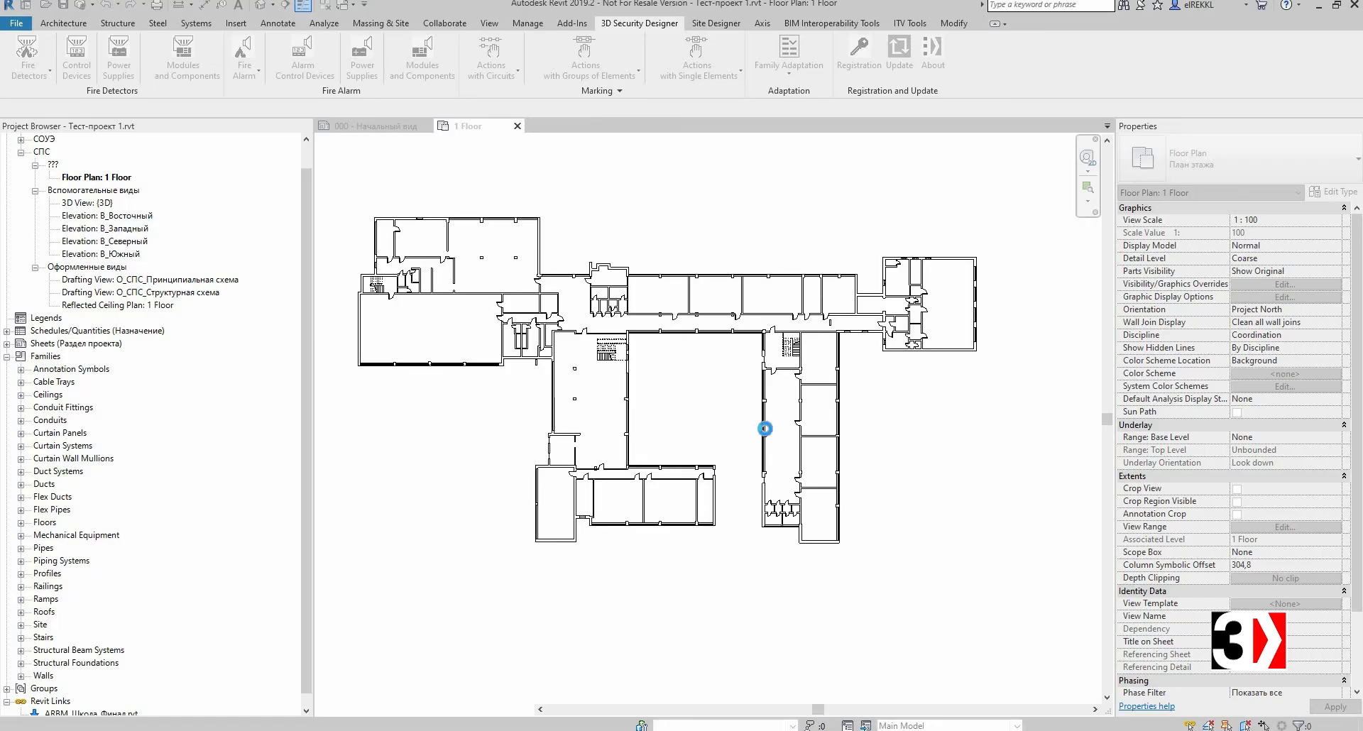
Step: Inspect the placed detectors and their control zones across the floor plan
middle_click_drag(854, 396, 791, 386)
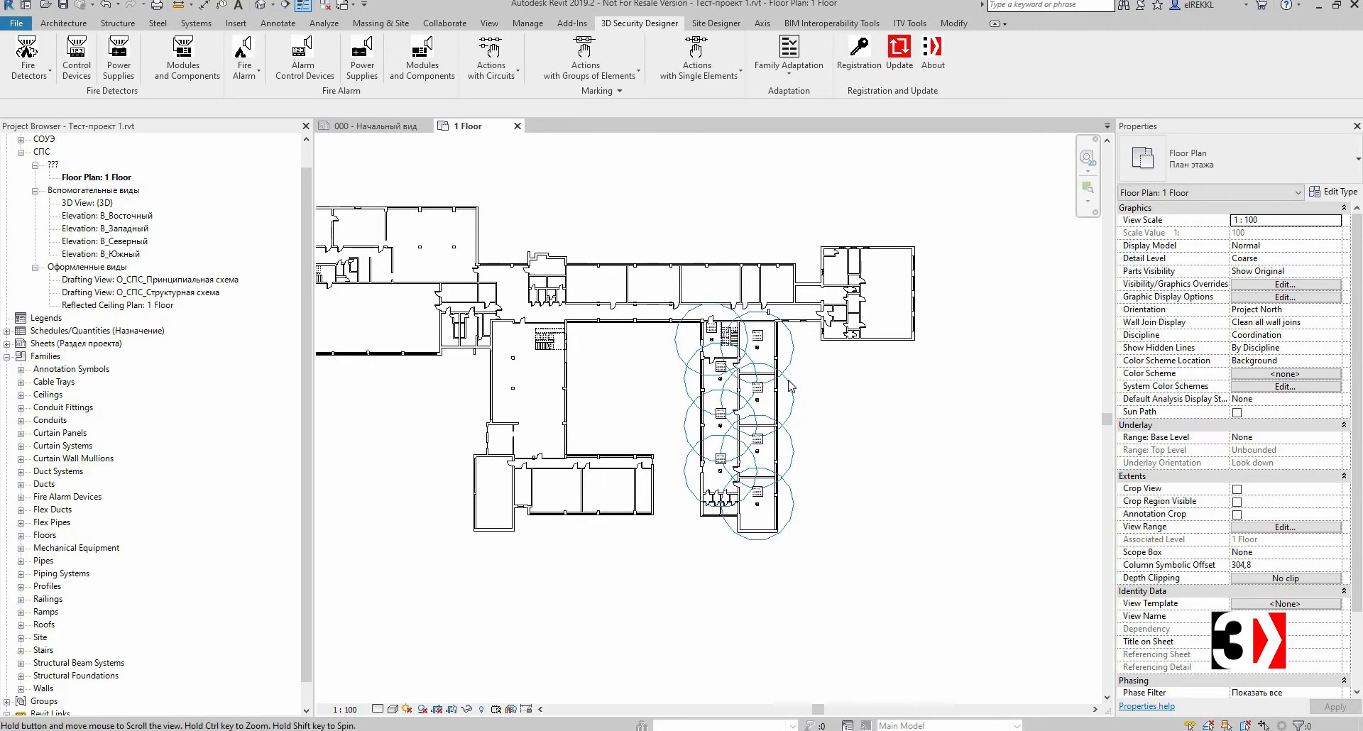
scroll(791, 386, "up", 5)
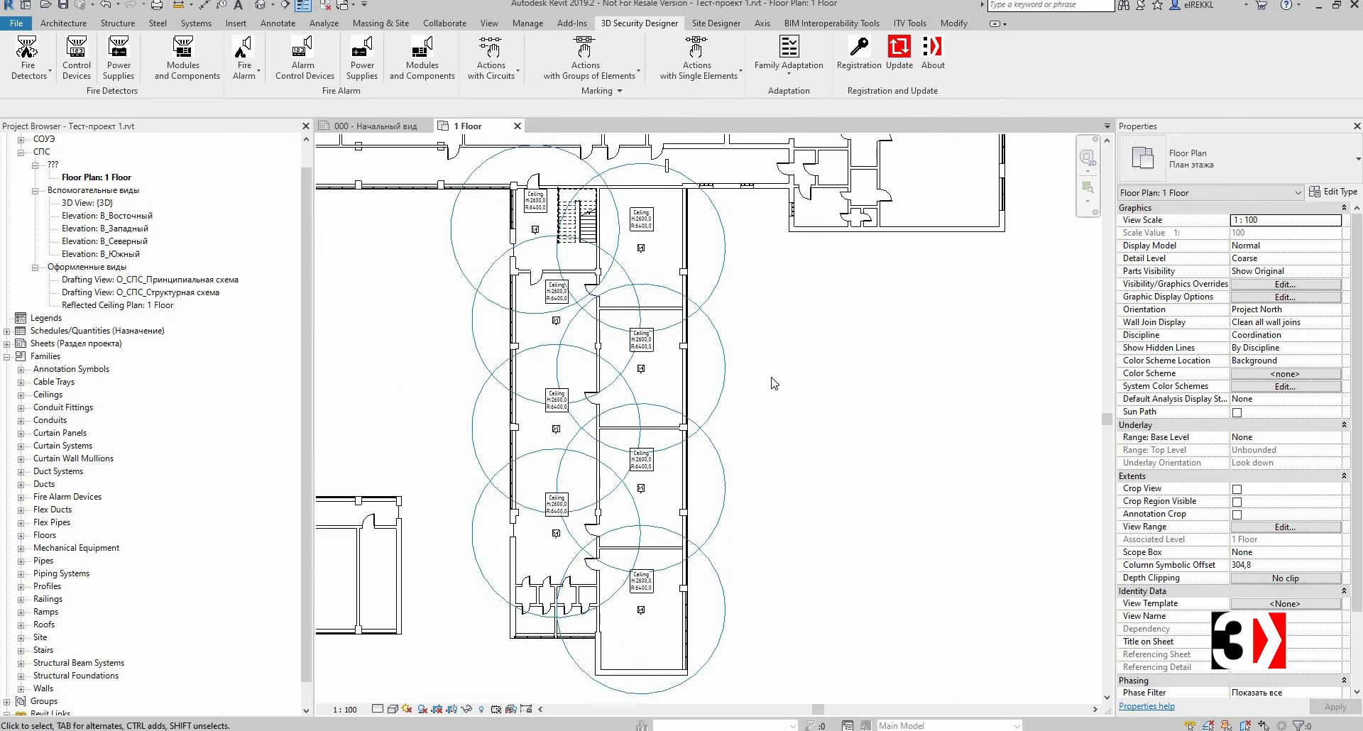
scroll(773, 381, "down", 1)
middle_click_drag(795, 339, 800, 402)
scroll(684, 305, "up", 3)
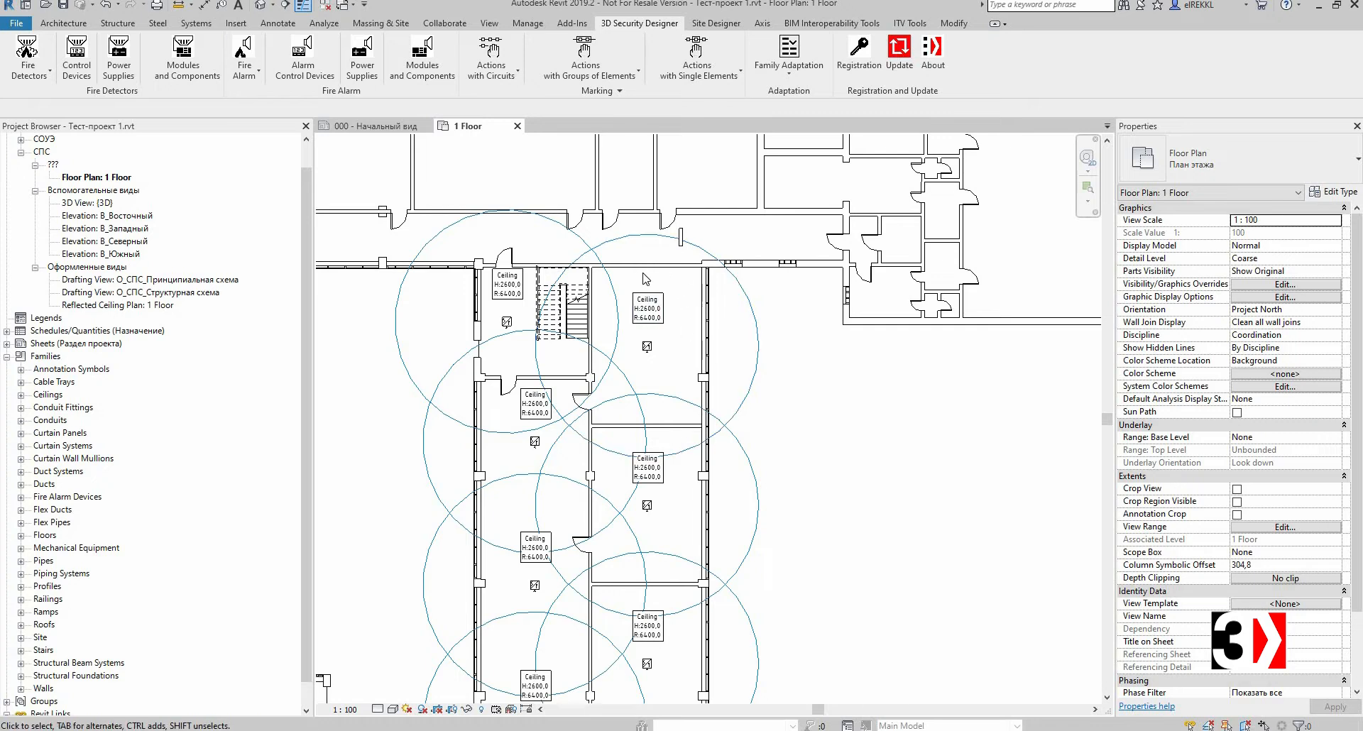
scroll(692, 278, "up", 3)
middle_click_drag(678, 202, 665, 223)
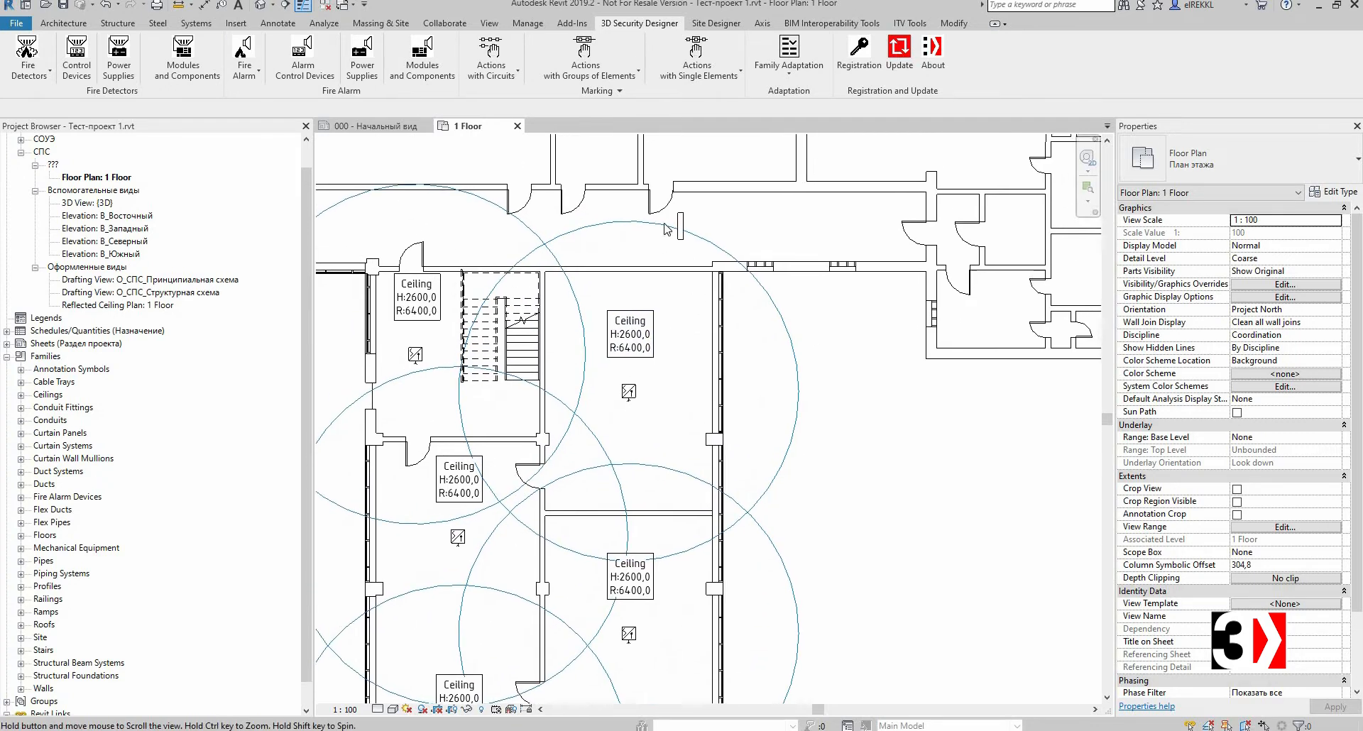
scroll(666, 228, "up", 2)
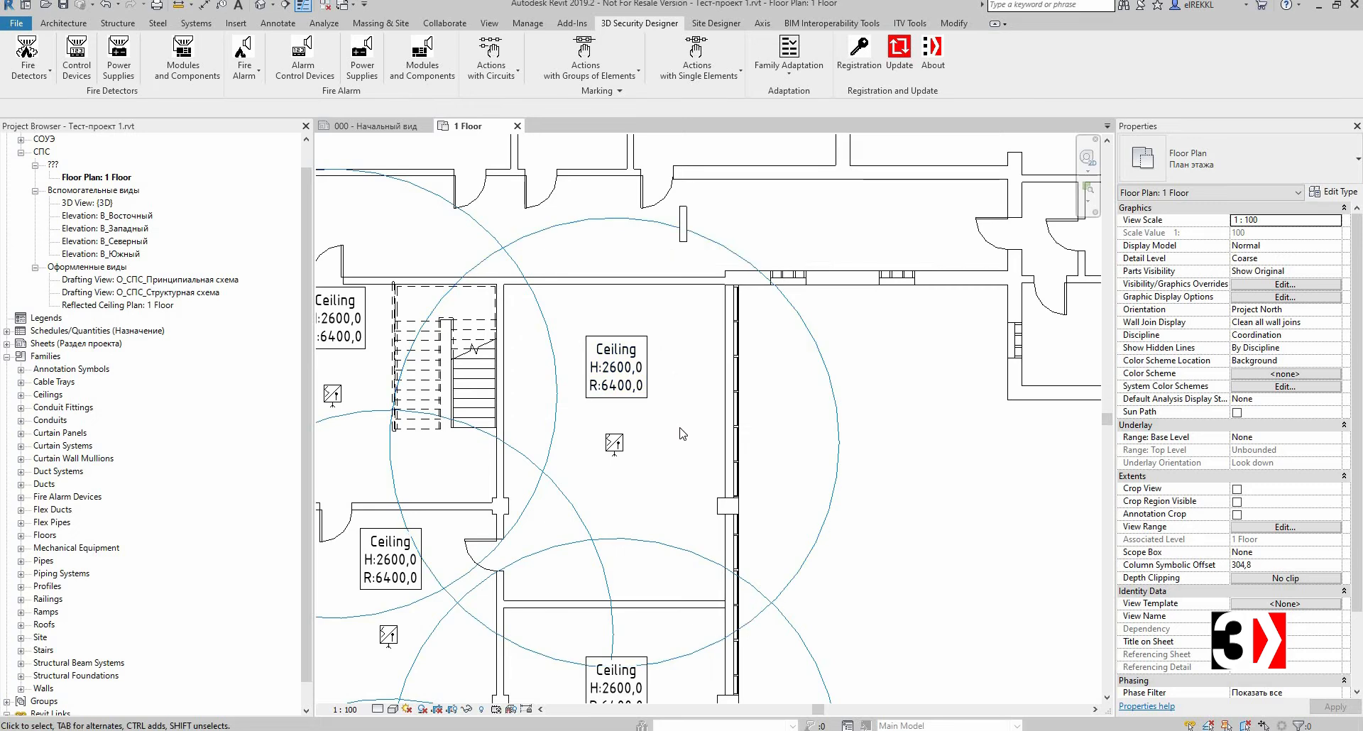
scroll(680, 419, "up", 1)
scroll(667, 365, "up", 1)
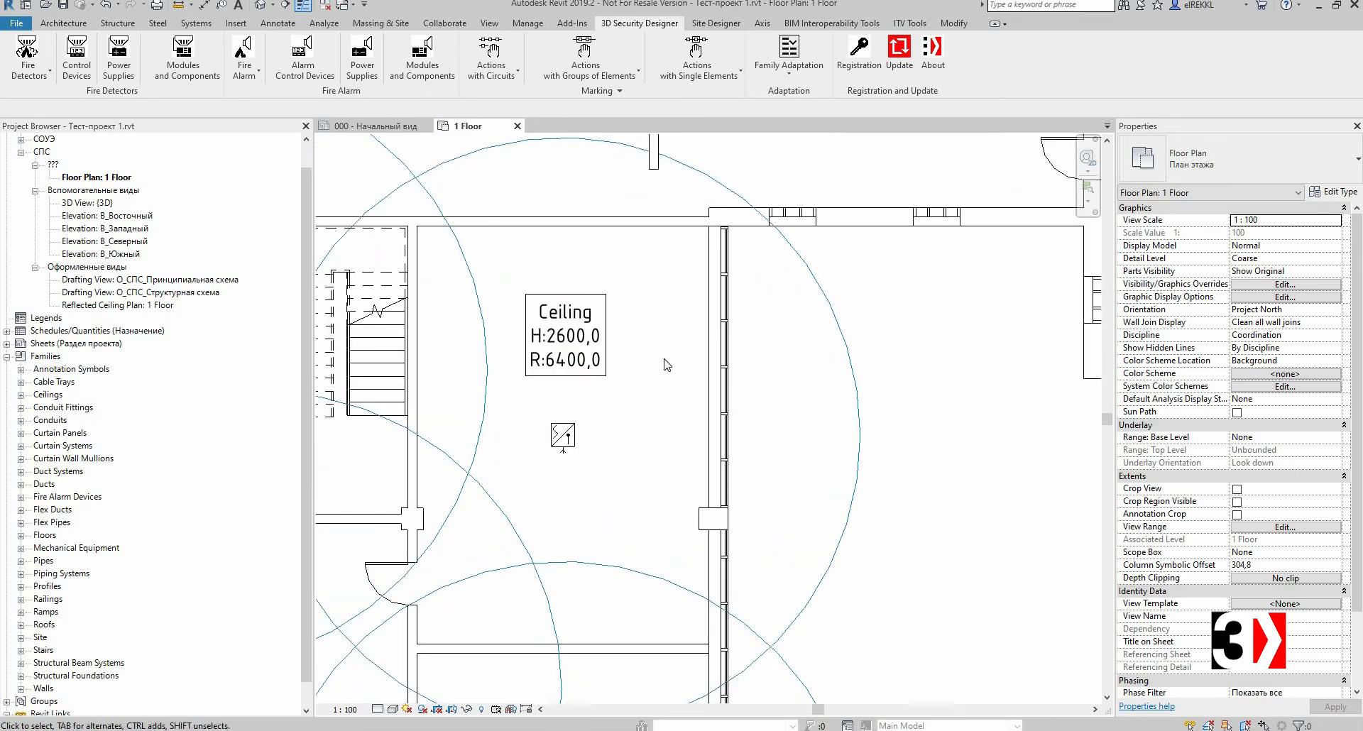
scroll(670, 351, "down", 1)
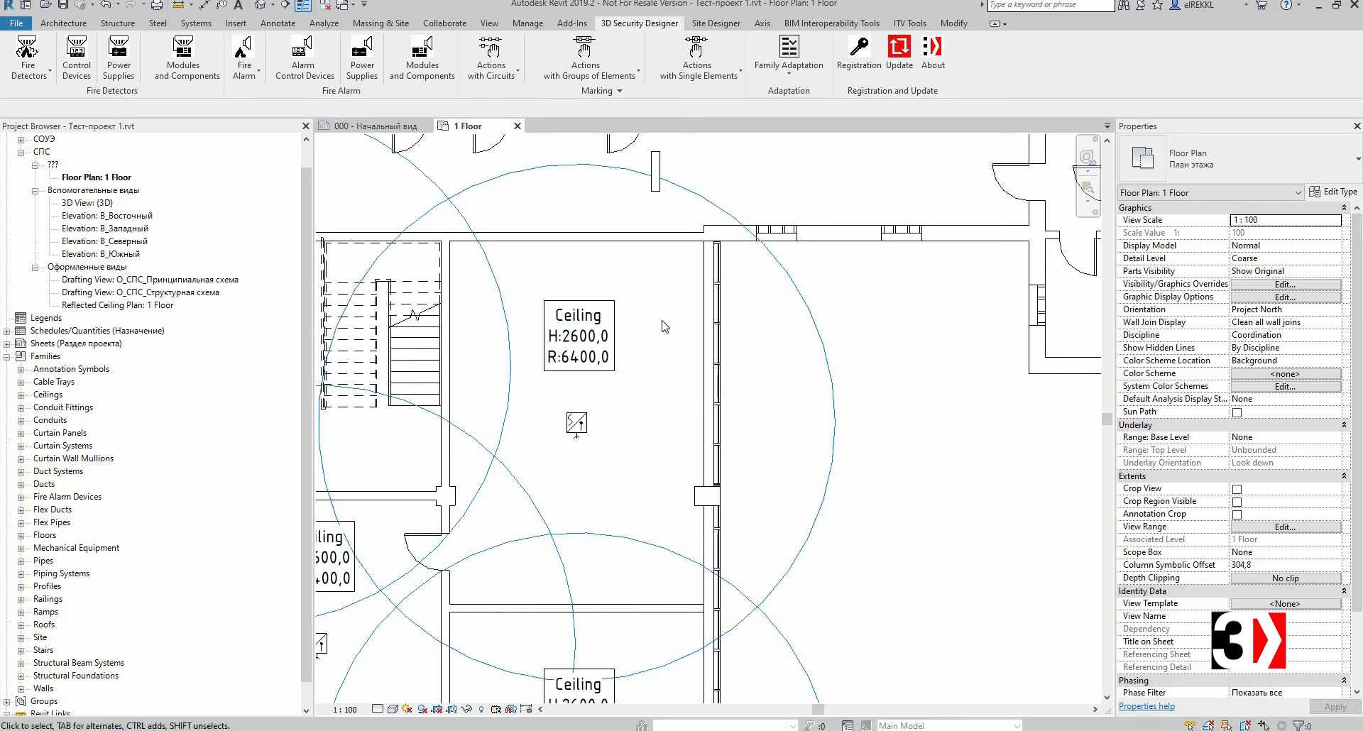
scroll(767, 380, "down", 3)
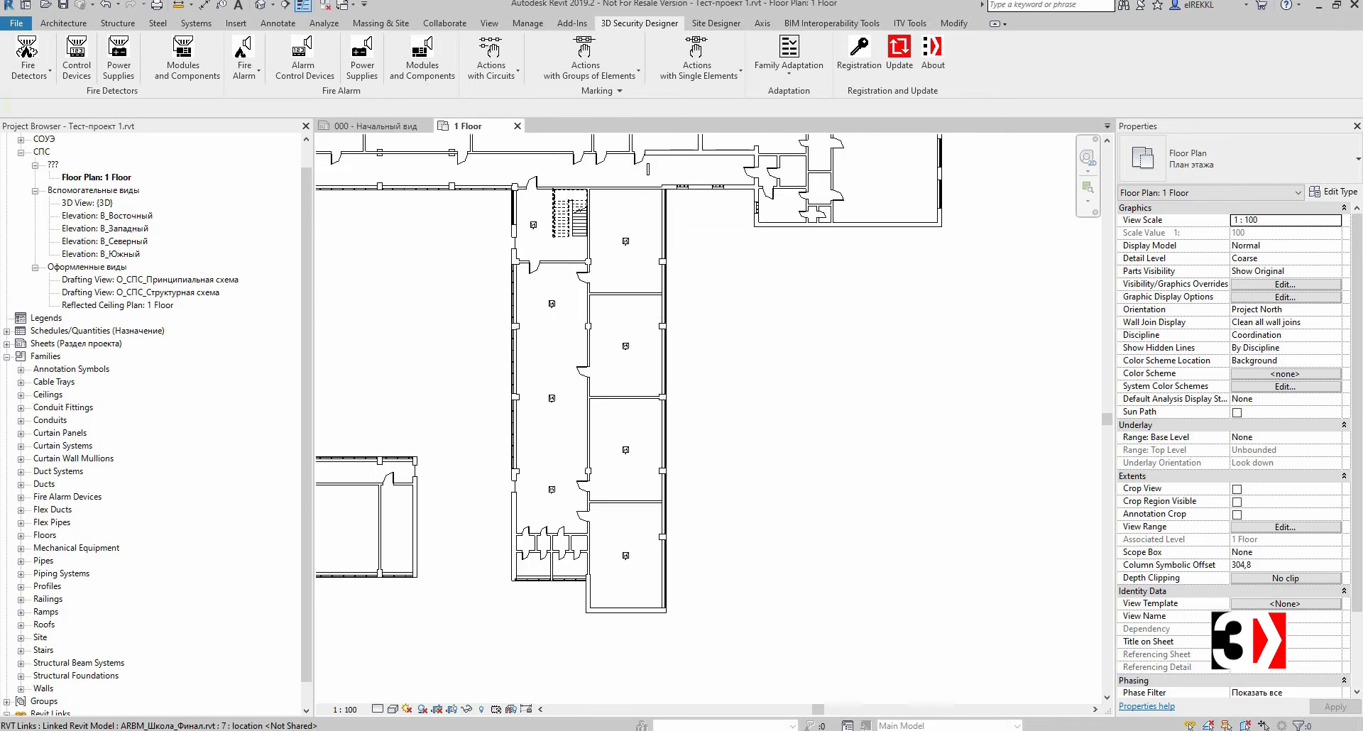
scroll(737, 350, "down", 2)
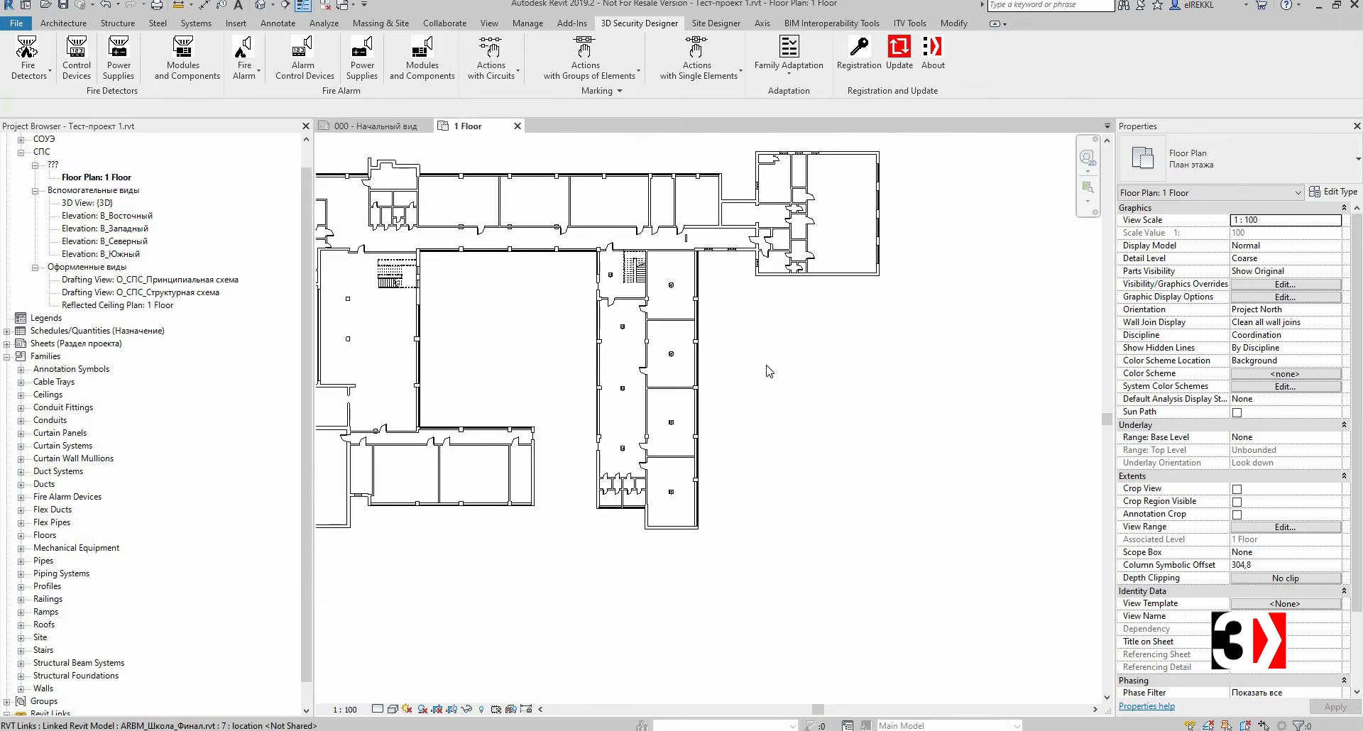
scroll(711, 363, "up", 2)
middle_click_drag(711, 362, 723, 408)
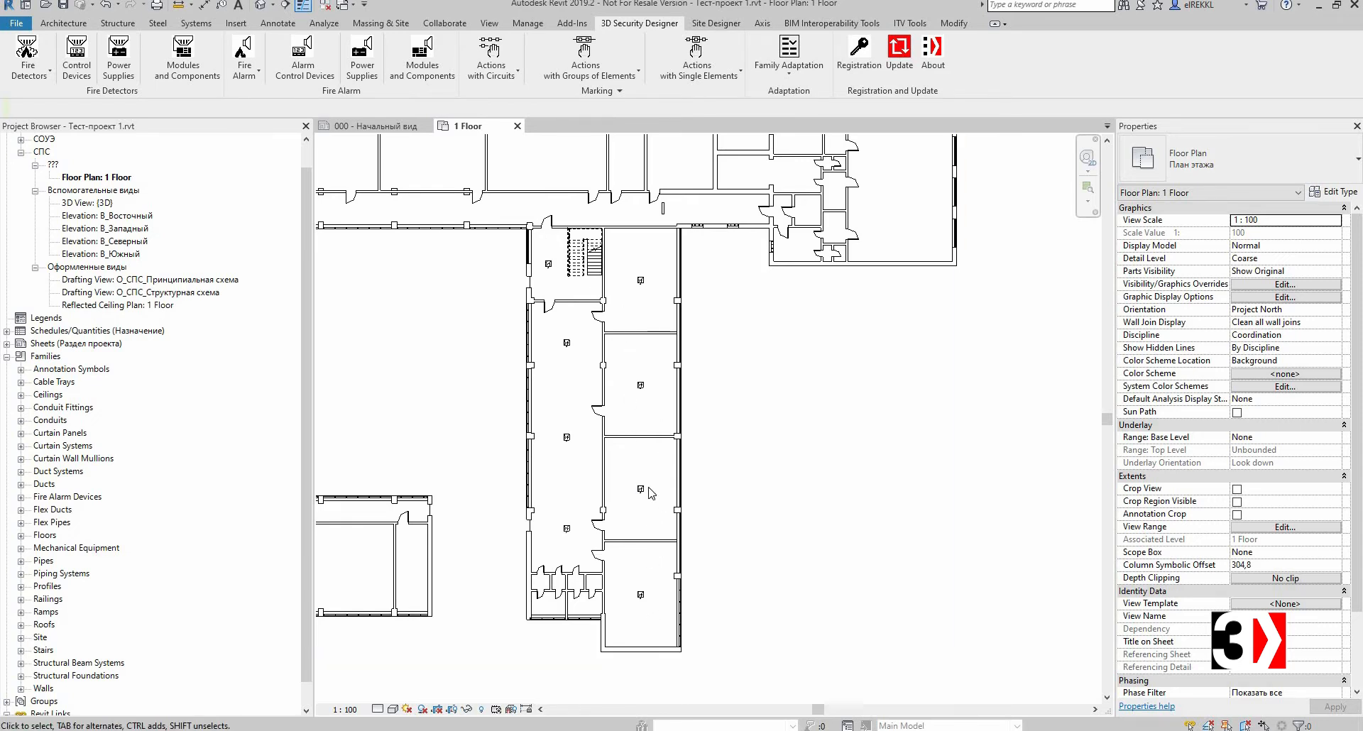
Step: Start creating a circuit and define a new mark format named 3 with a Zone Number user input, a separator and a counter
left_click(509, 84)
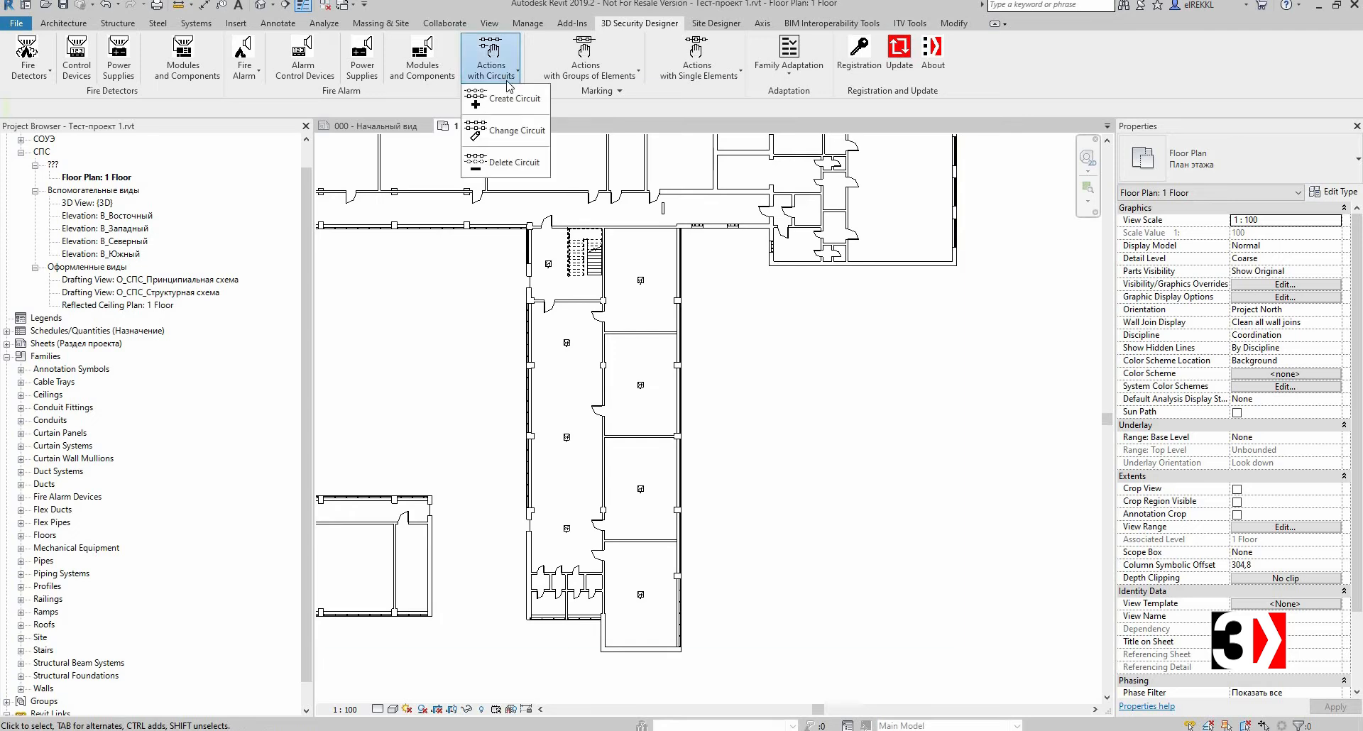
left_click(510, 98)
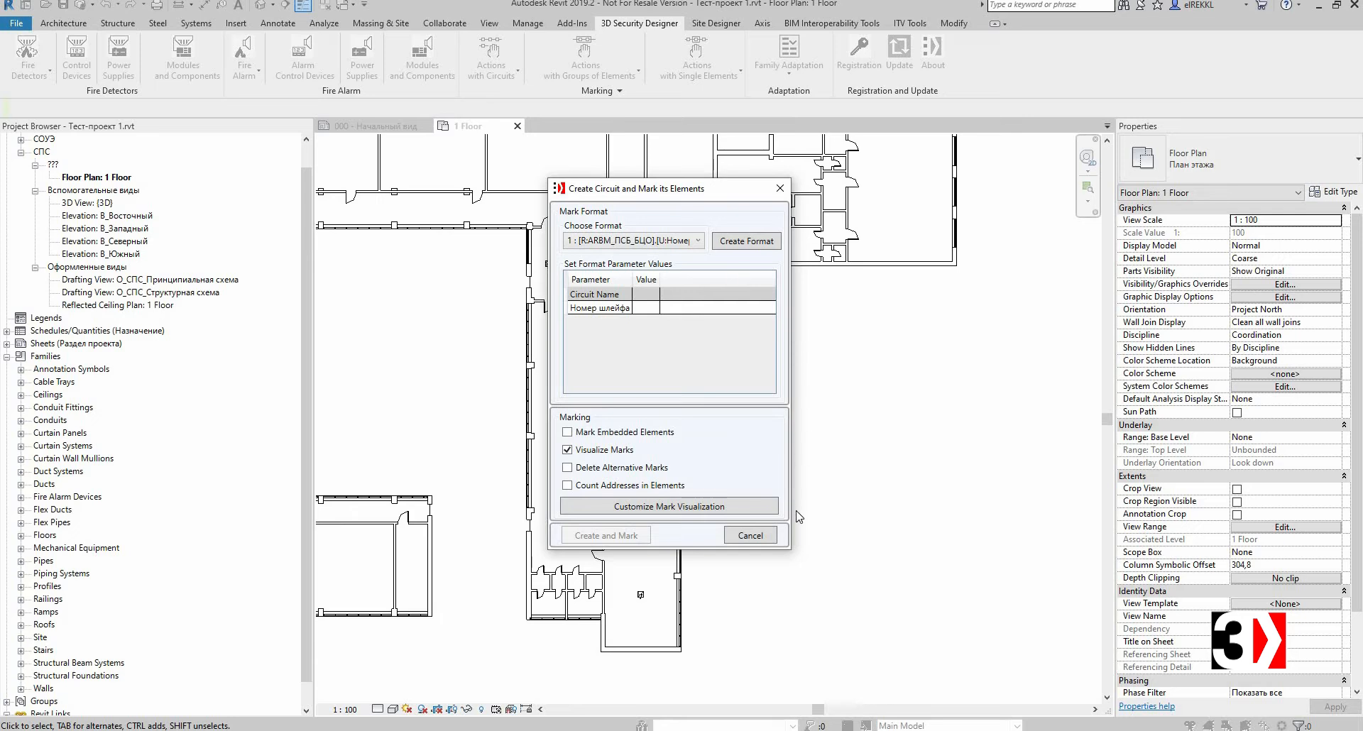
left_click(653, 242)
left_click(651, 242)
left_click(648, 239)
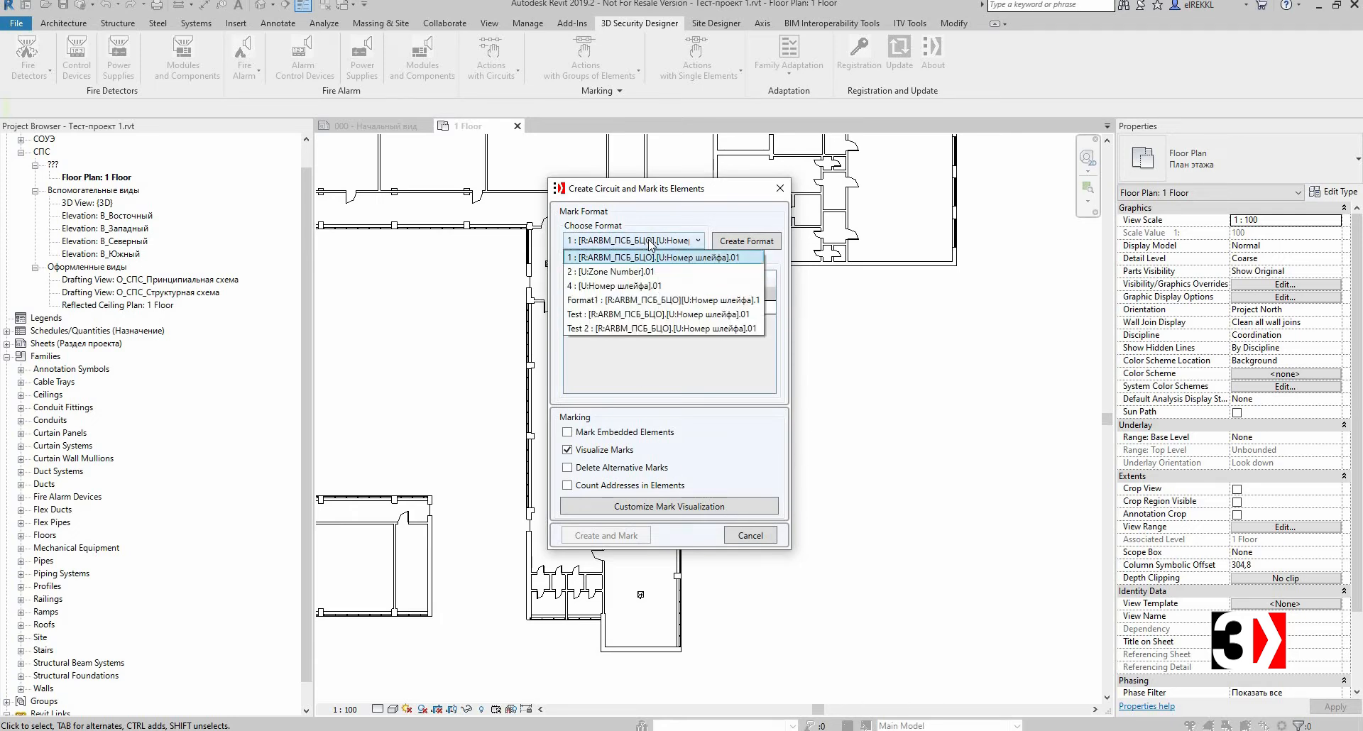
left_click(686, 209)
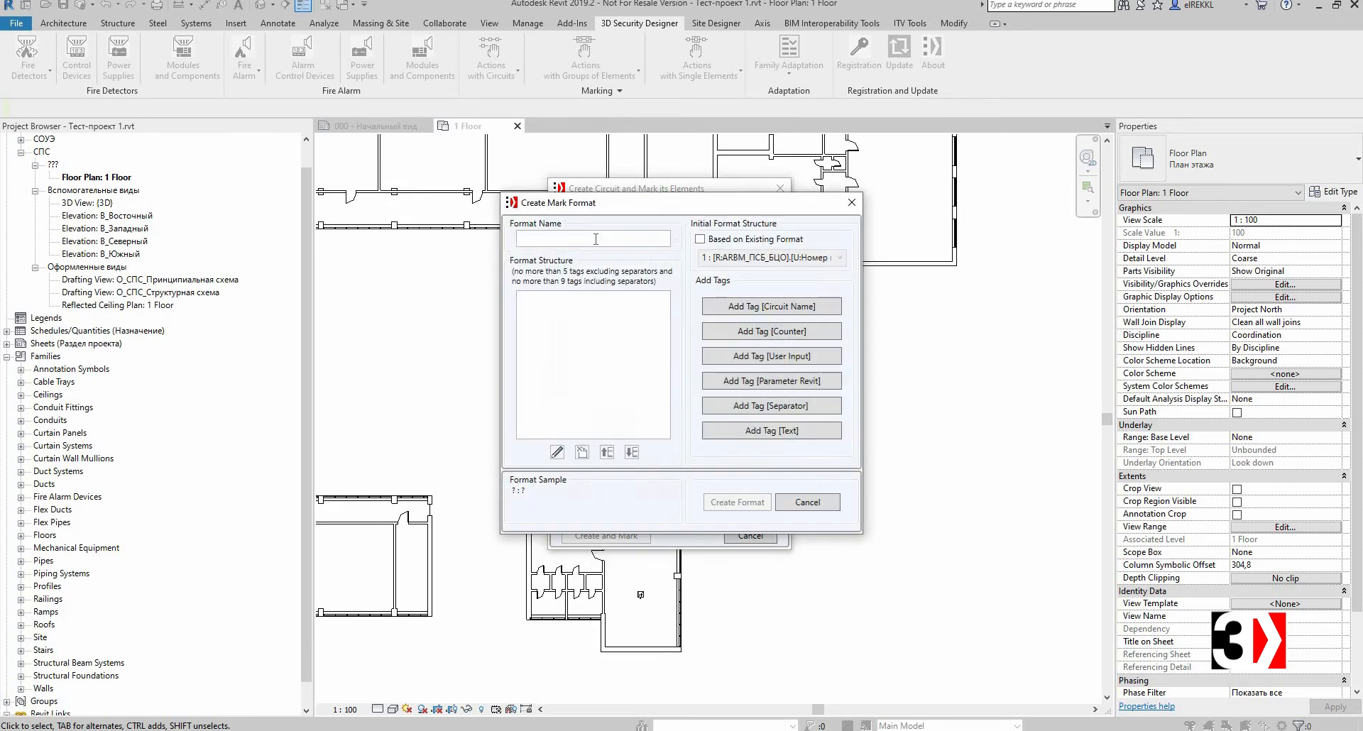
left_click(596, 240)
left_click(780, 360)
left_click(608, 390)
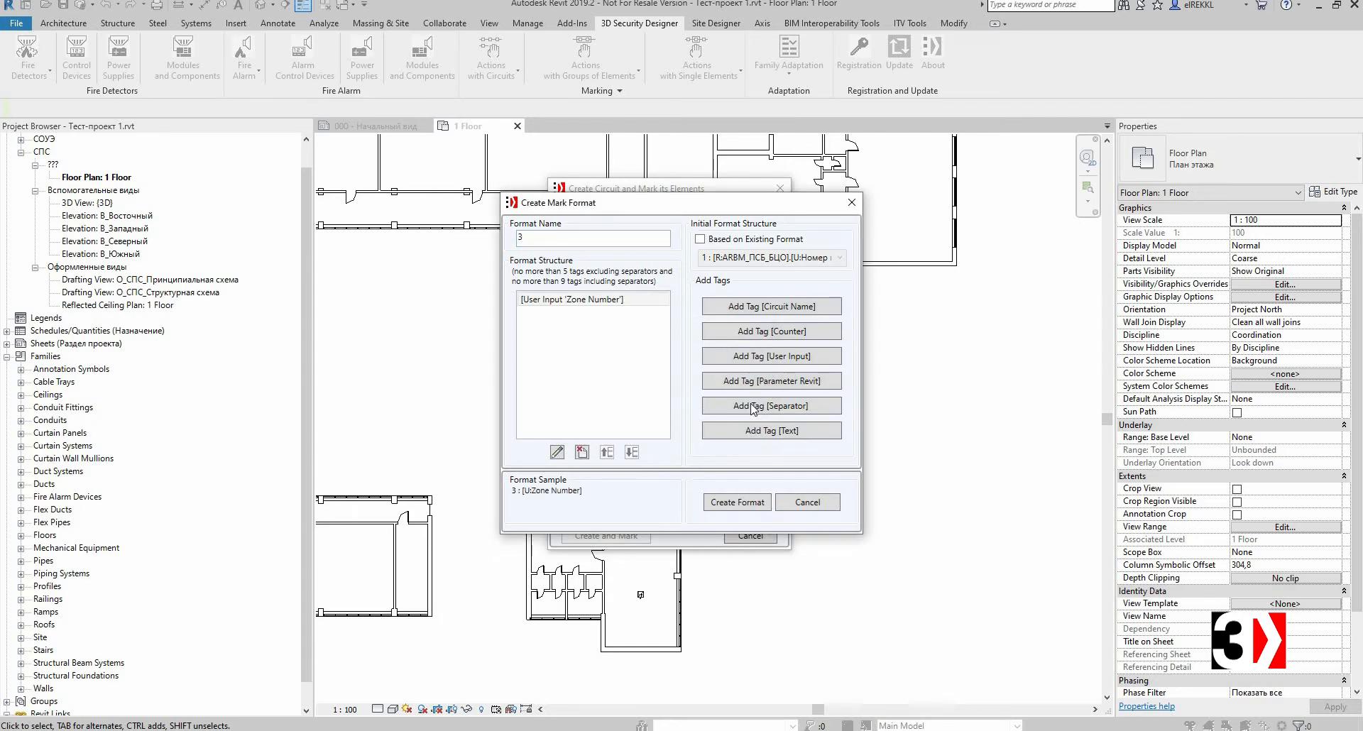
left_click(629, 390)
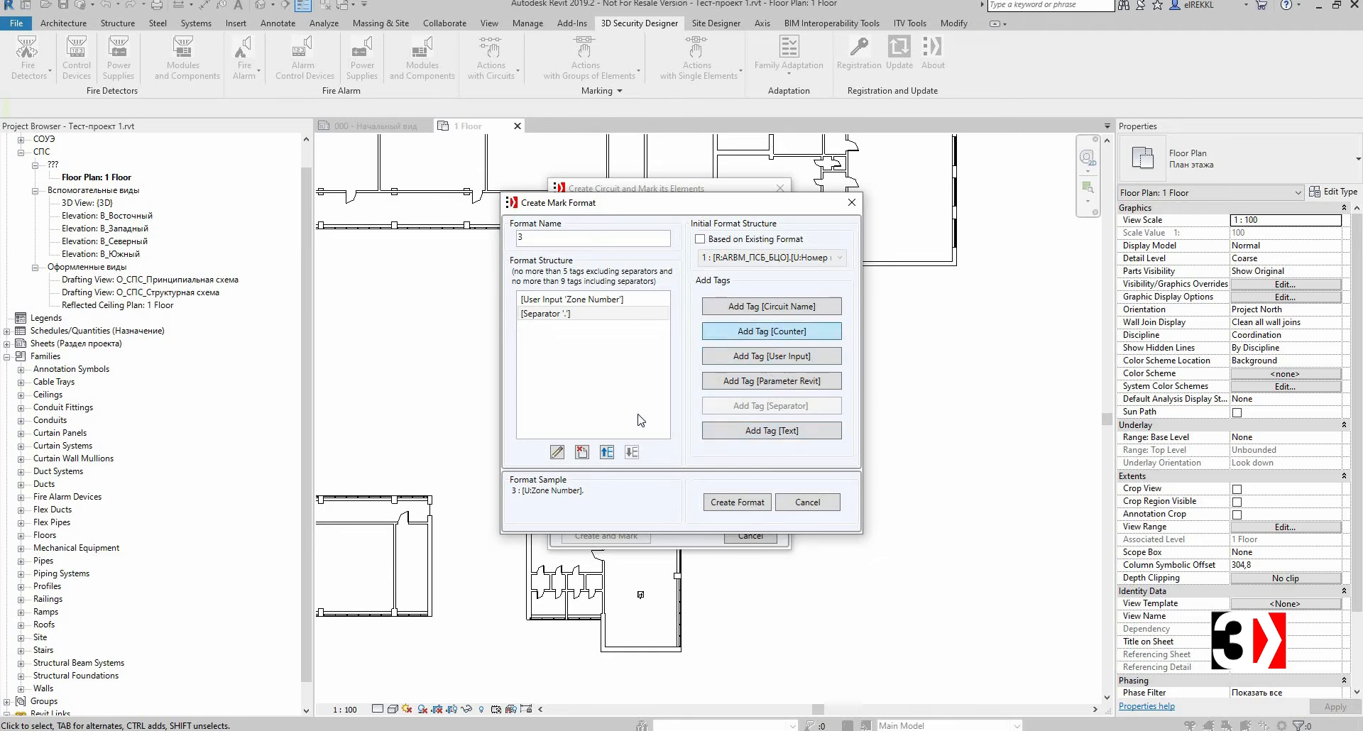
left_click(536, 447)
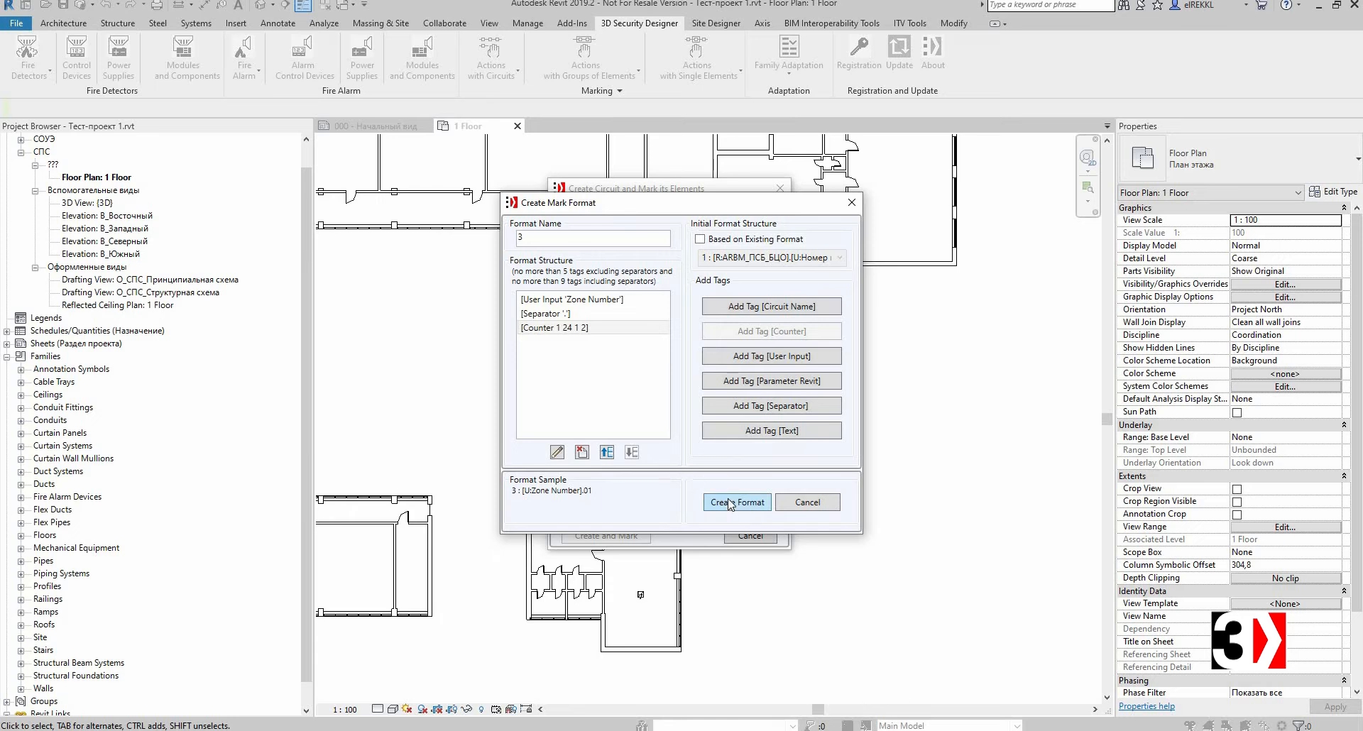
key("Return")
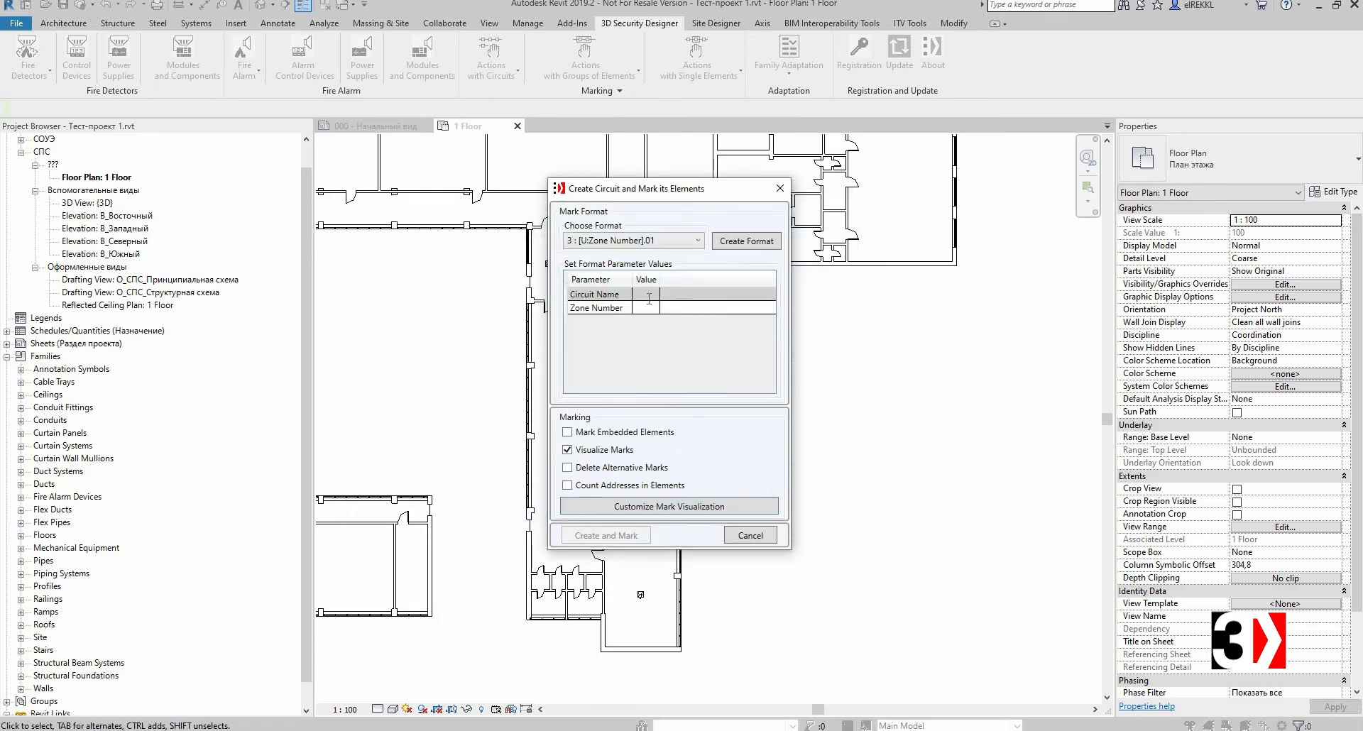
Step: Enter circuit name Z1 and zone number 1, review the mark visualization settings, and create and mark the circuit
left_click(649, 297)
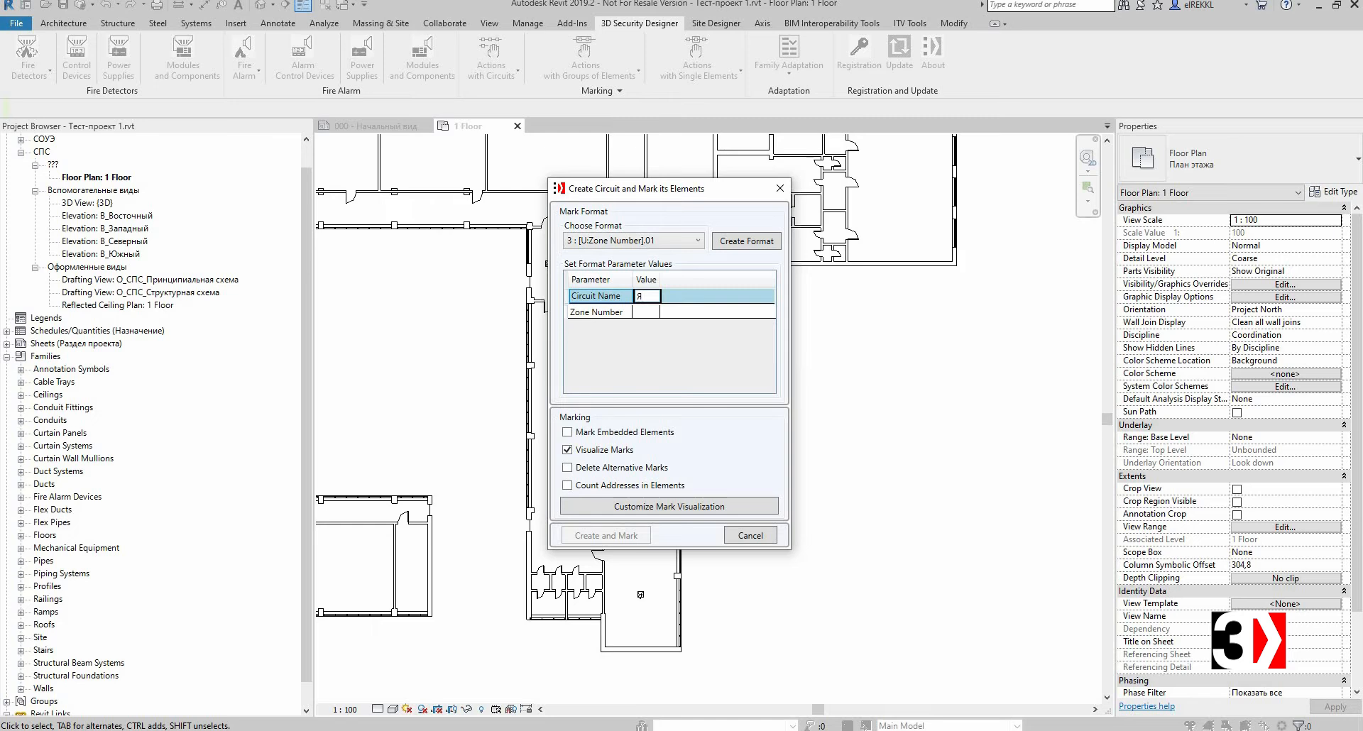
left_click(648, 312)
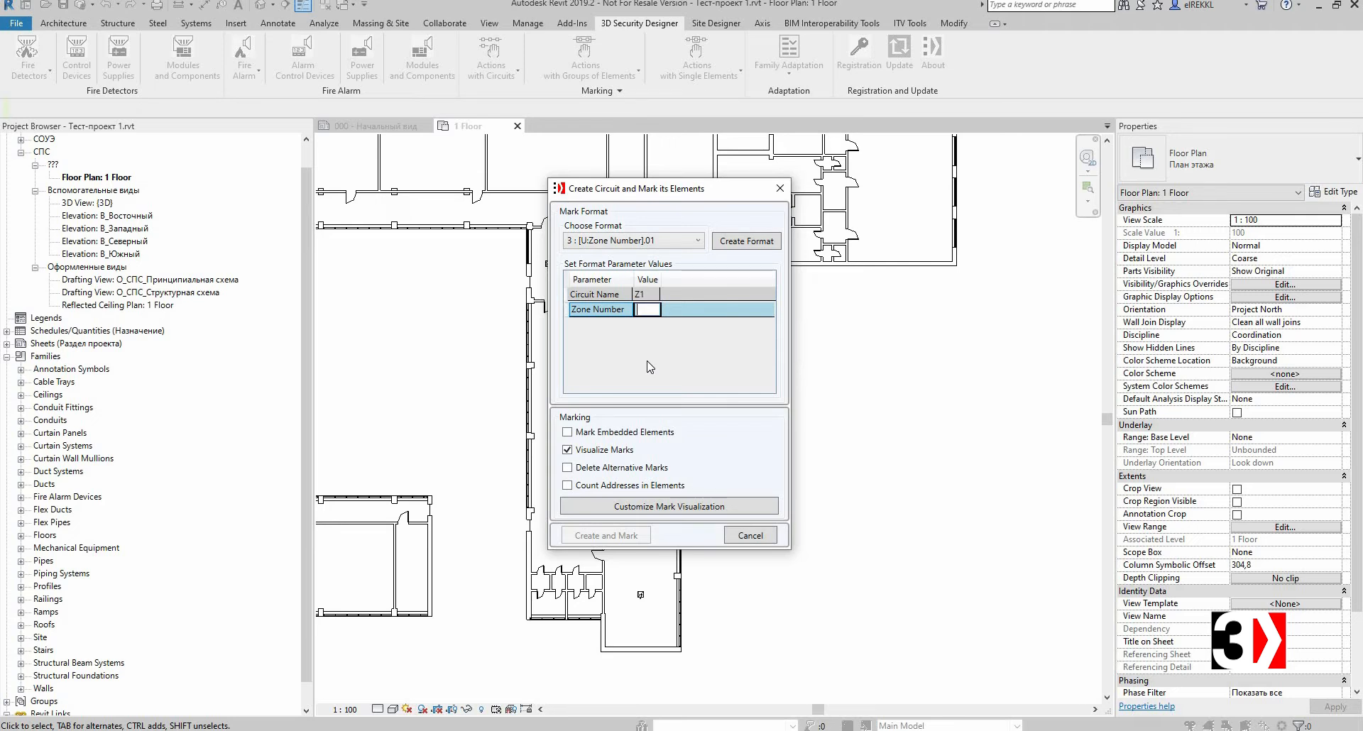
type("1")
left_click(671, 508)
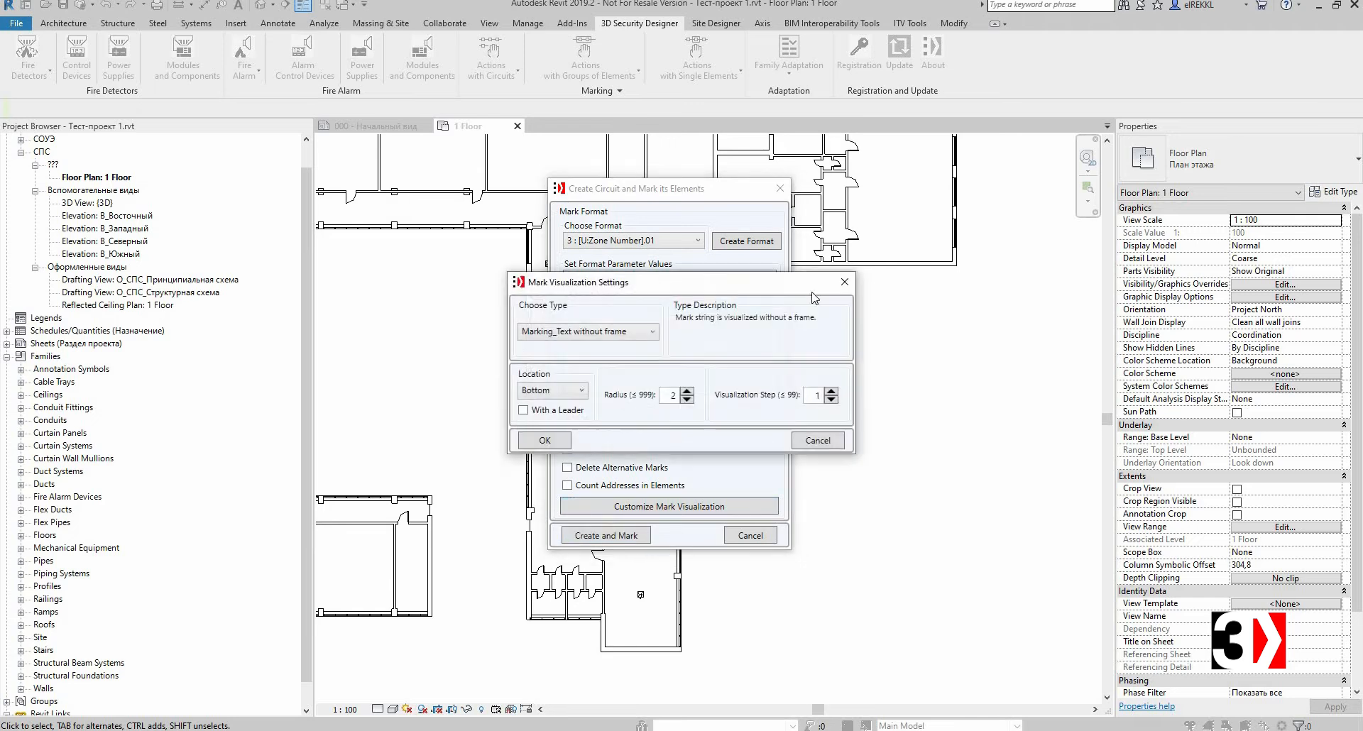
left_click_drag(812, 290, 1090, 293)
left_click(1092, 297)
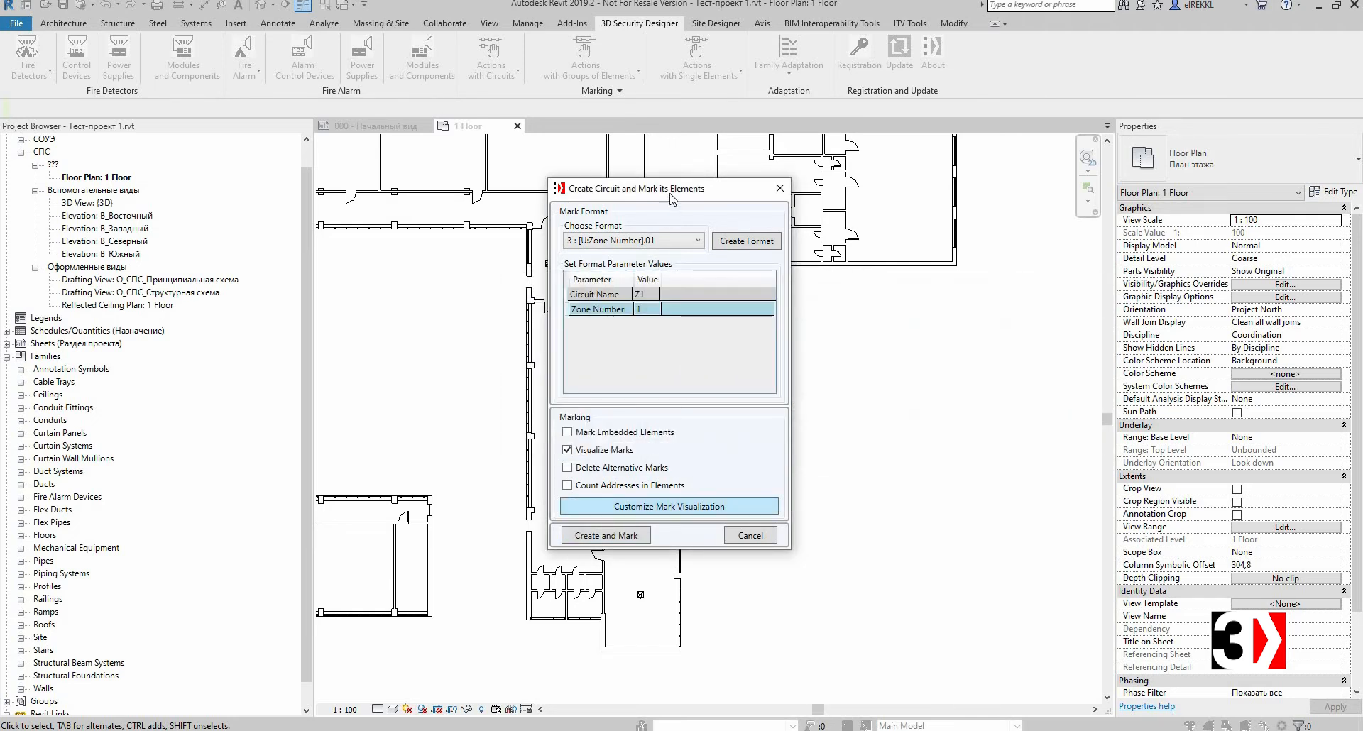
left_click(579, 536)
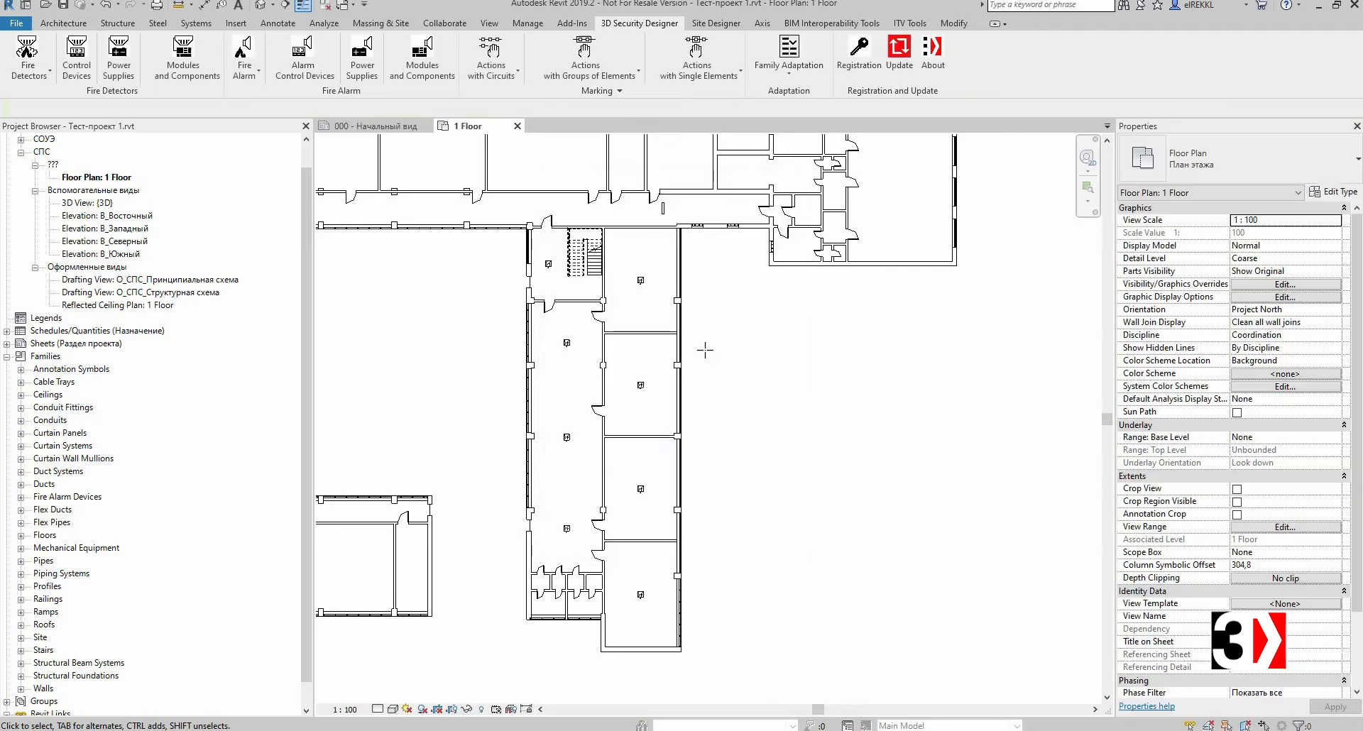
Step: Trace a circuit line through the detectors in the rooms and corridor to assign them to circuit Z1
scroll(661, 284, "up", 3)
scroll(642, 275, "up", 2)
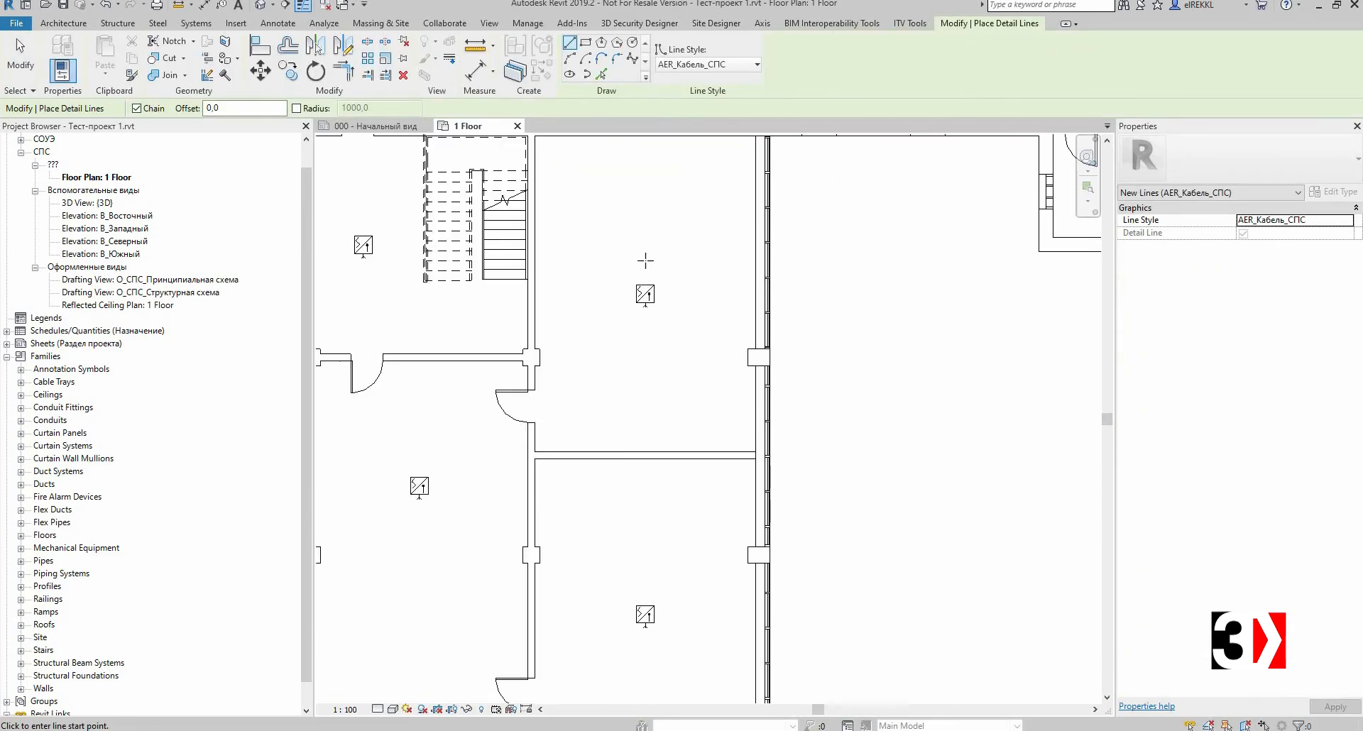
left_click(647, 275)
scroll(673, 316, "up", 1)
middle_click_drag(671, 538, 665, 296)
scroll(672, 337, "down", 3)
scroll(656, 571, "up", 1)
scroll(652, 575, "up", 1)
left_click(651, 574)
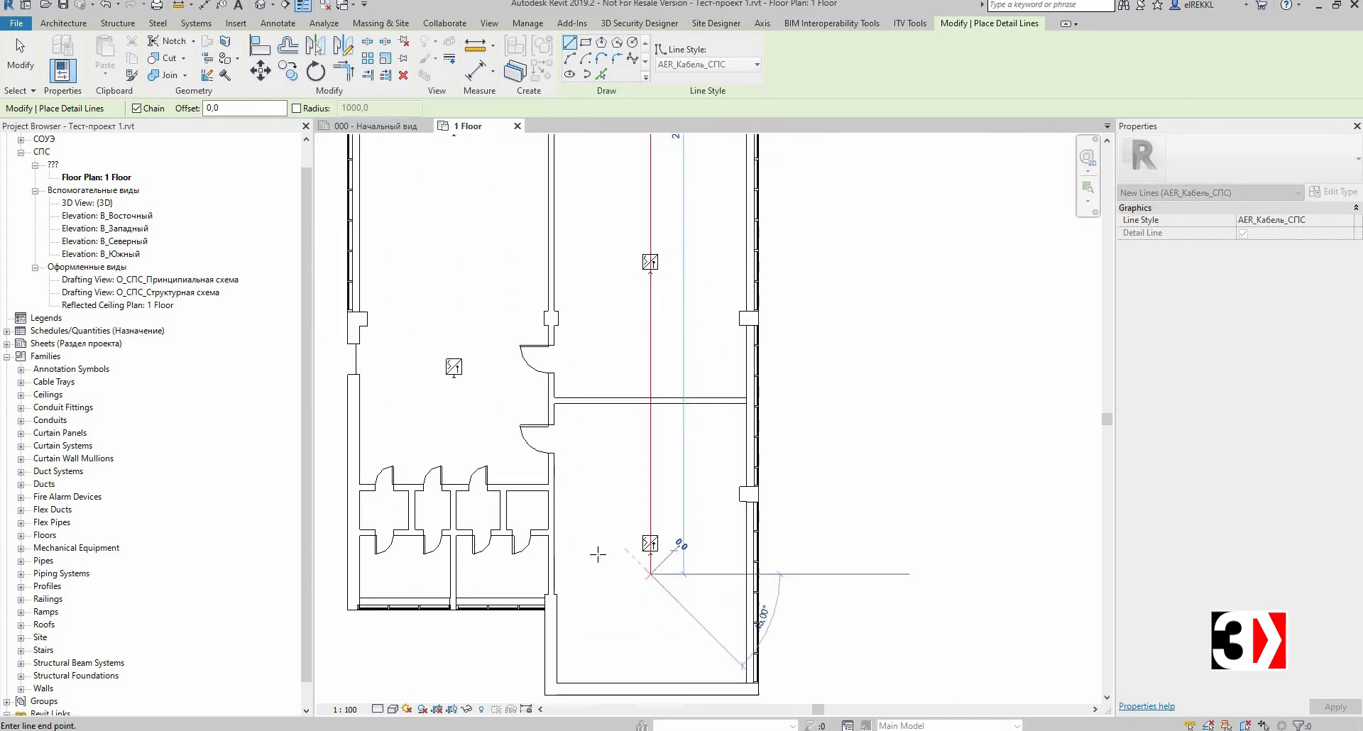
left_click(596, 555)
left_click(586, 463)
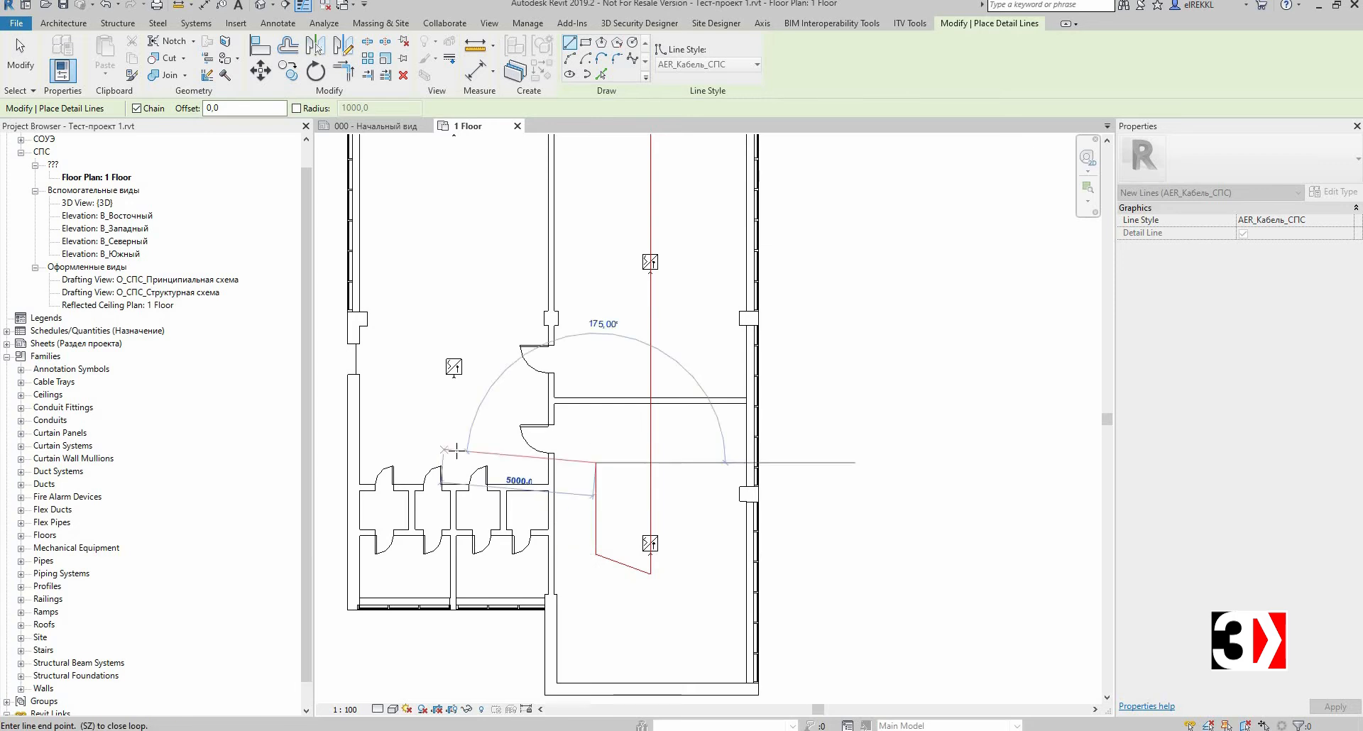
left_click(455, 450)
scroll(454, 385, "up", 1)
left_click(455, 303)
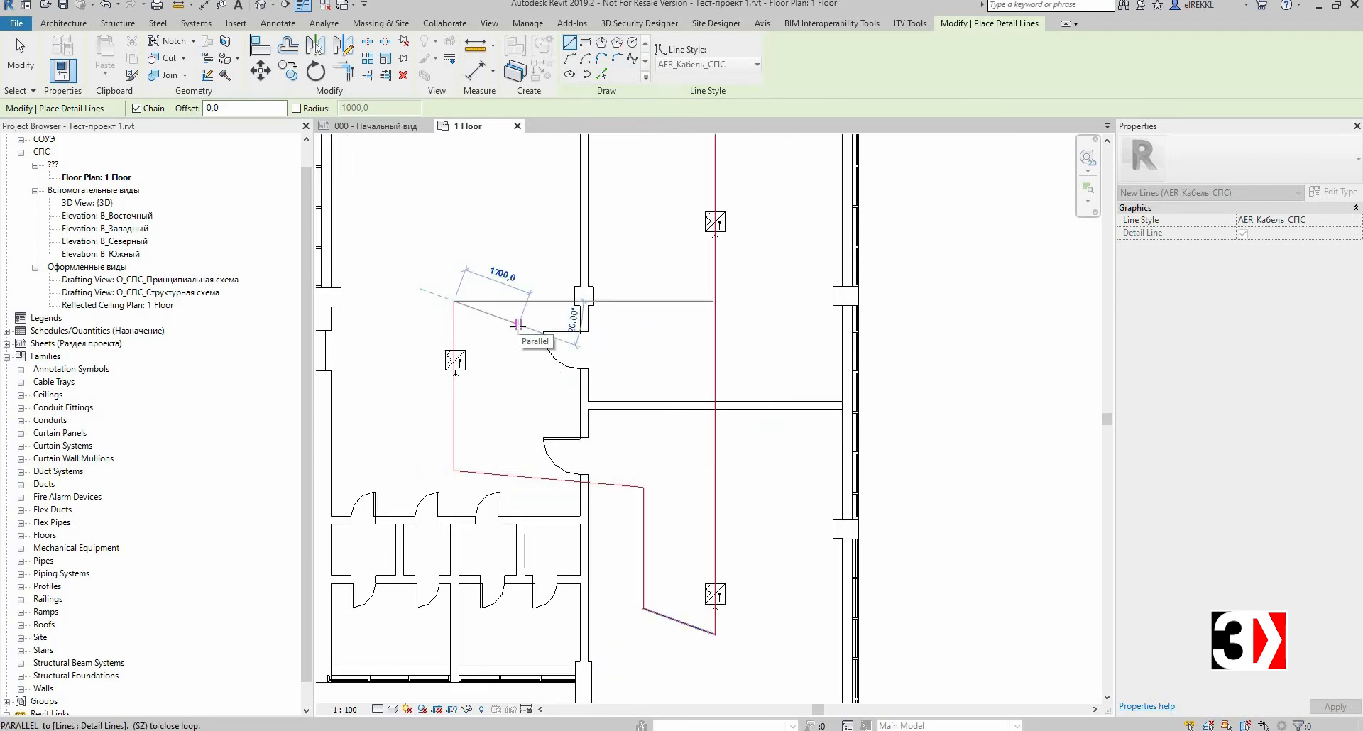
key("Escape")
key("Escape")
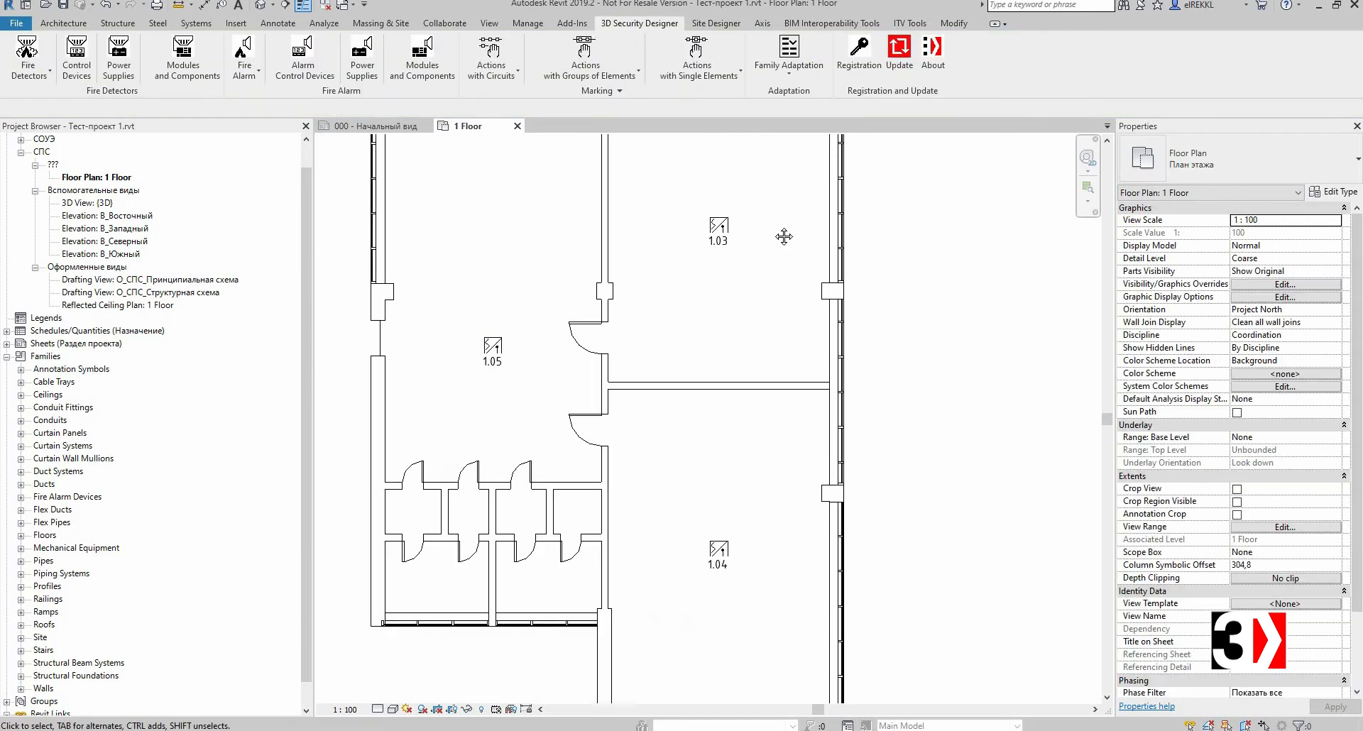
Step: Inspect the circuit marks on the detectors across the floor plan
scroll(776, 247, "down", 3)
middle_click_drag(774, 228, 733, 455)
scroll(740, 333, "down", 1)
middle_click_drag(771, 264, 756, 337)
scroll(756, 336, "down", 3)
middle_click_drag(758, 393, 682, 466)
scroll(739, 340, "up", 1)
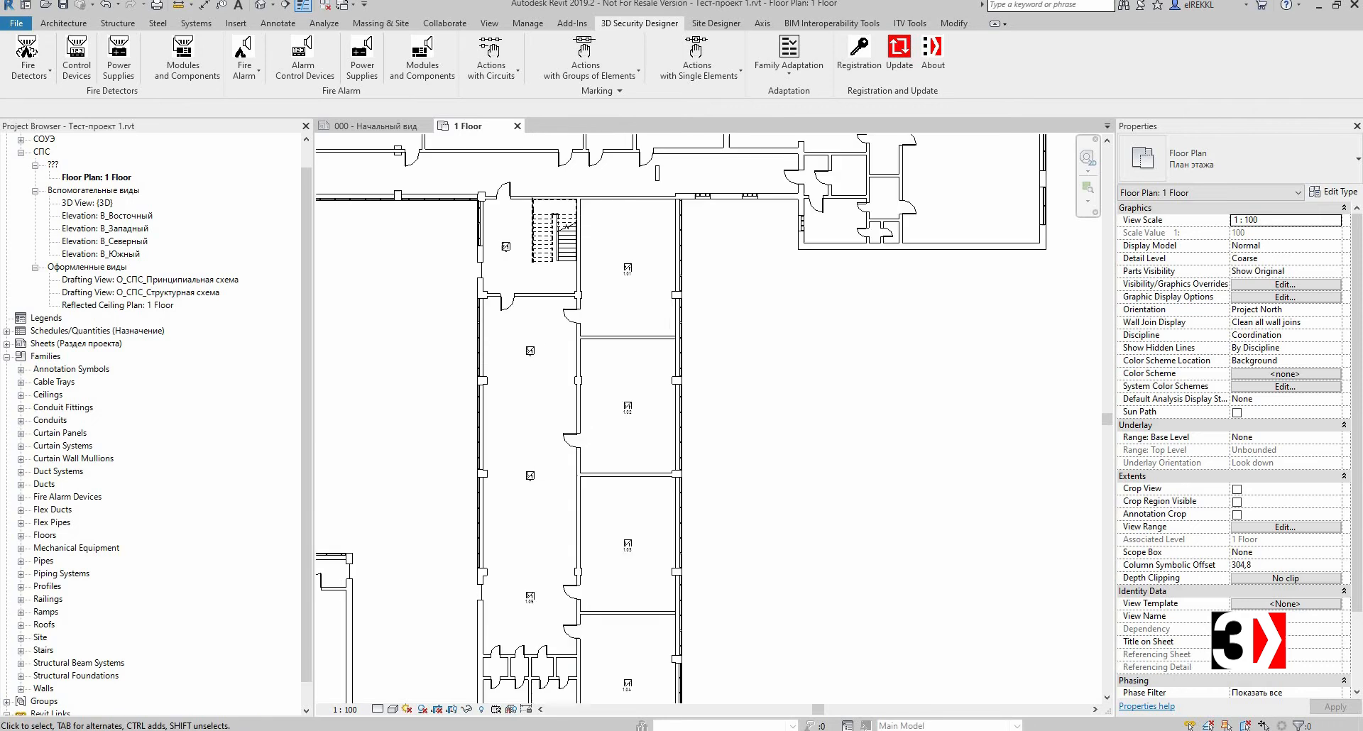
scroll(788, 304, "down", 2)
middle_click_drag(741, 302, 711, 262)
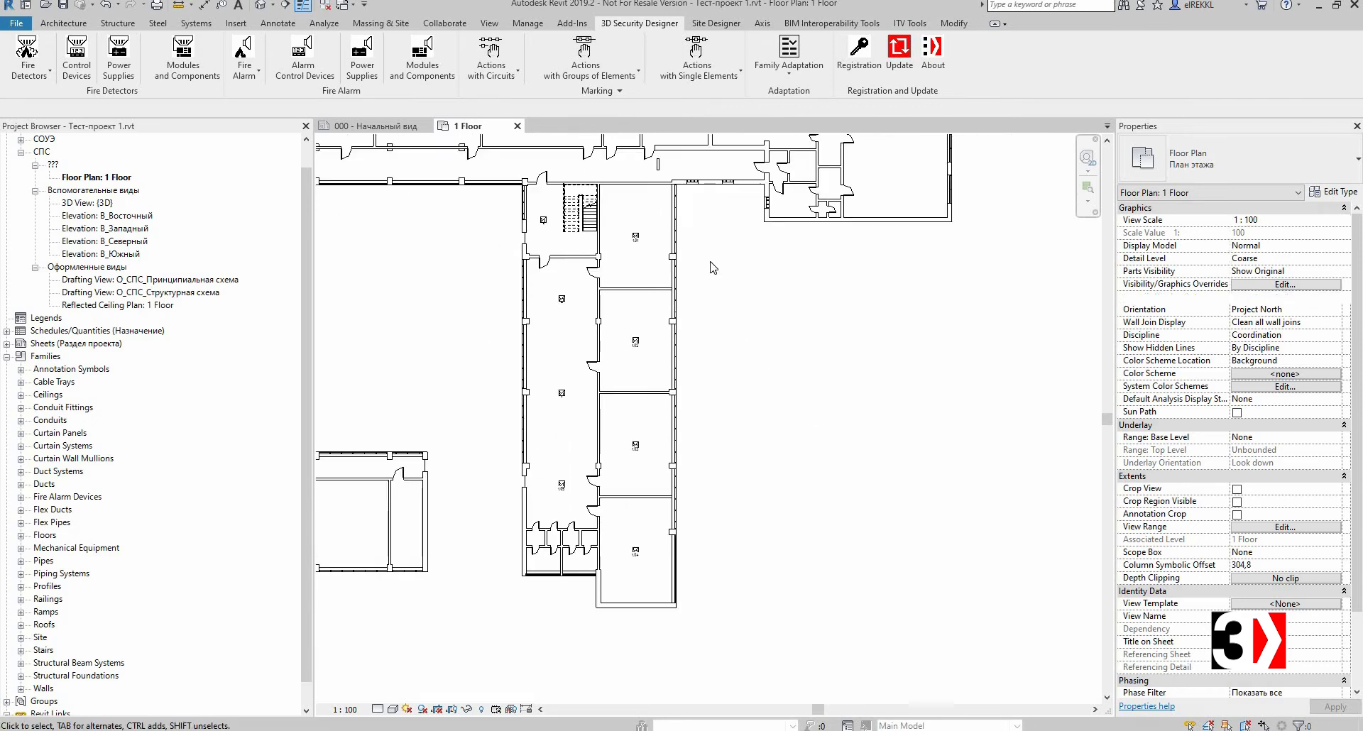
Step: Open Change Circuit for circuit Z1 and rename the circuit to Z2
left_click(493, 71)
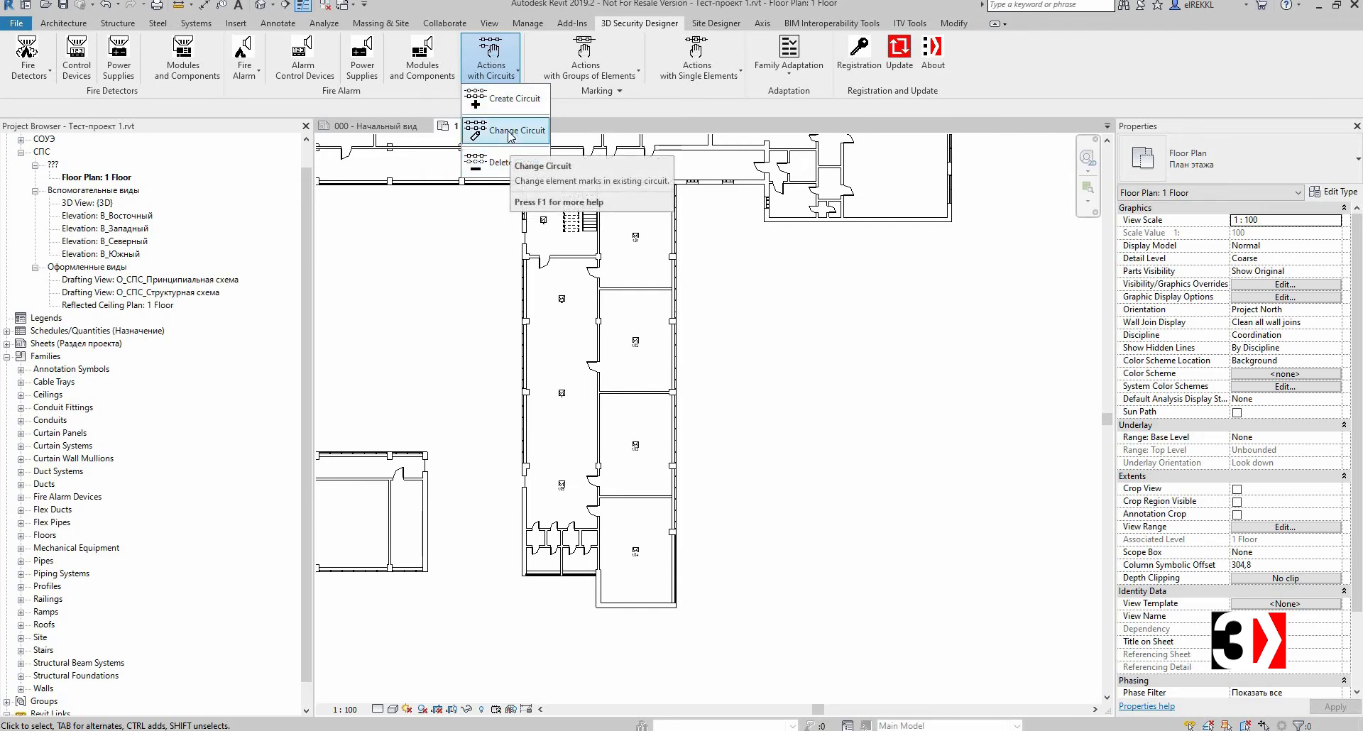
left_click(509, 133)
left_click_drag(639, 142, 803, 140)
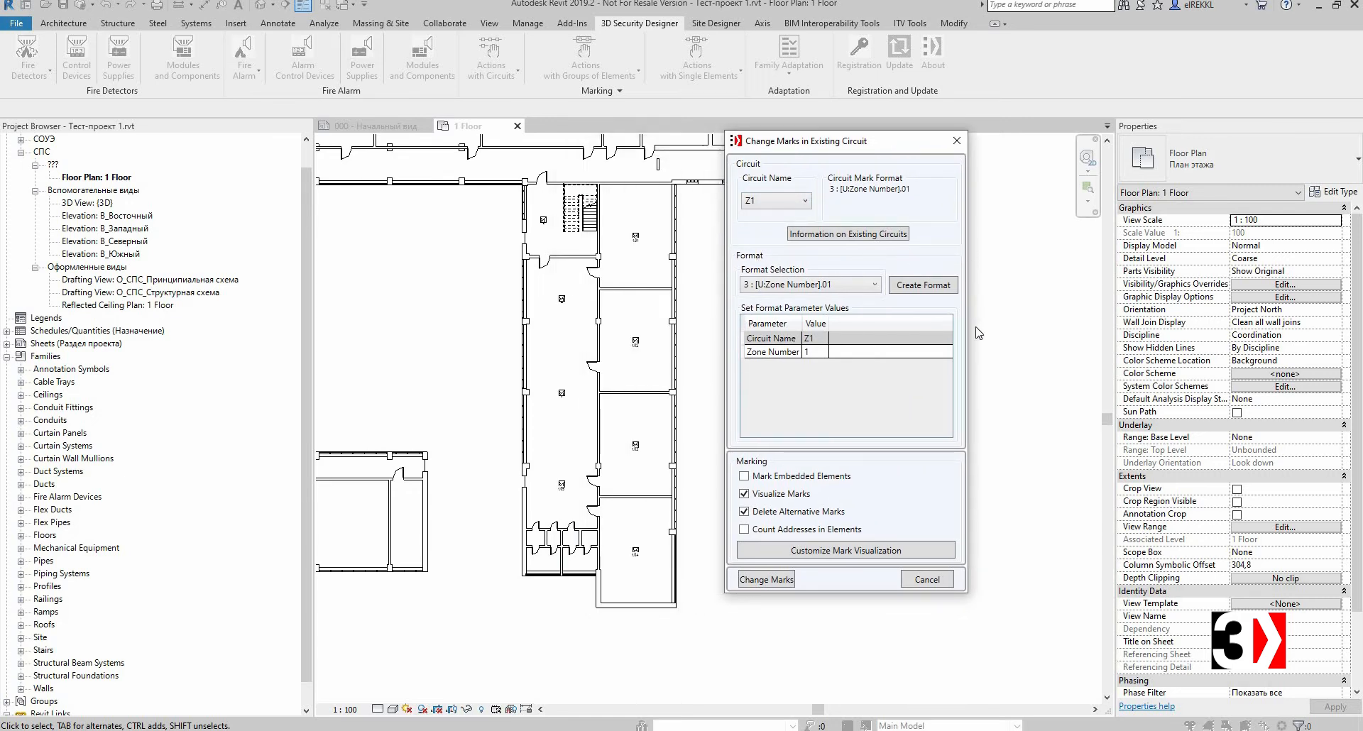
left_click(862, 290)
left_click(784, 275)
left_click(815, 344)
left_click(818, 342)
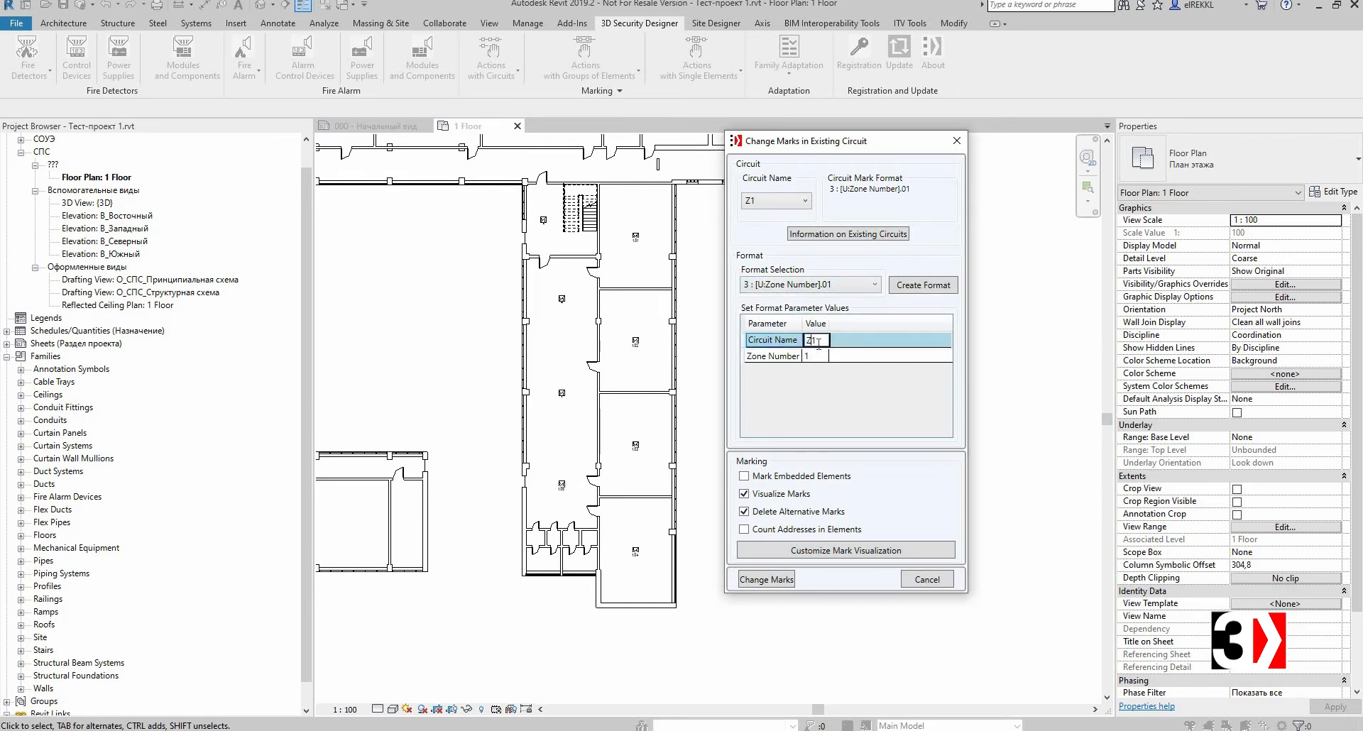
key("BackSpace")
type("2")
Step: Set the zone number to 2, review the mark visualization settings, and apply the changed marks
left_click(824, 353)
left_click(824, 353)
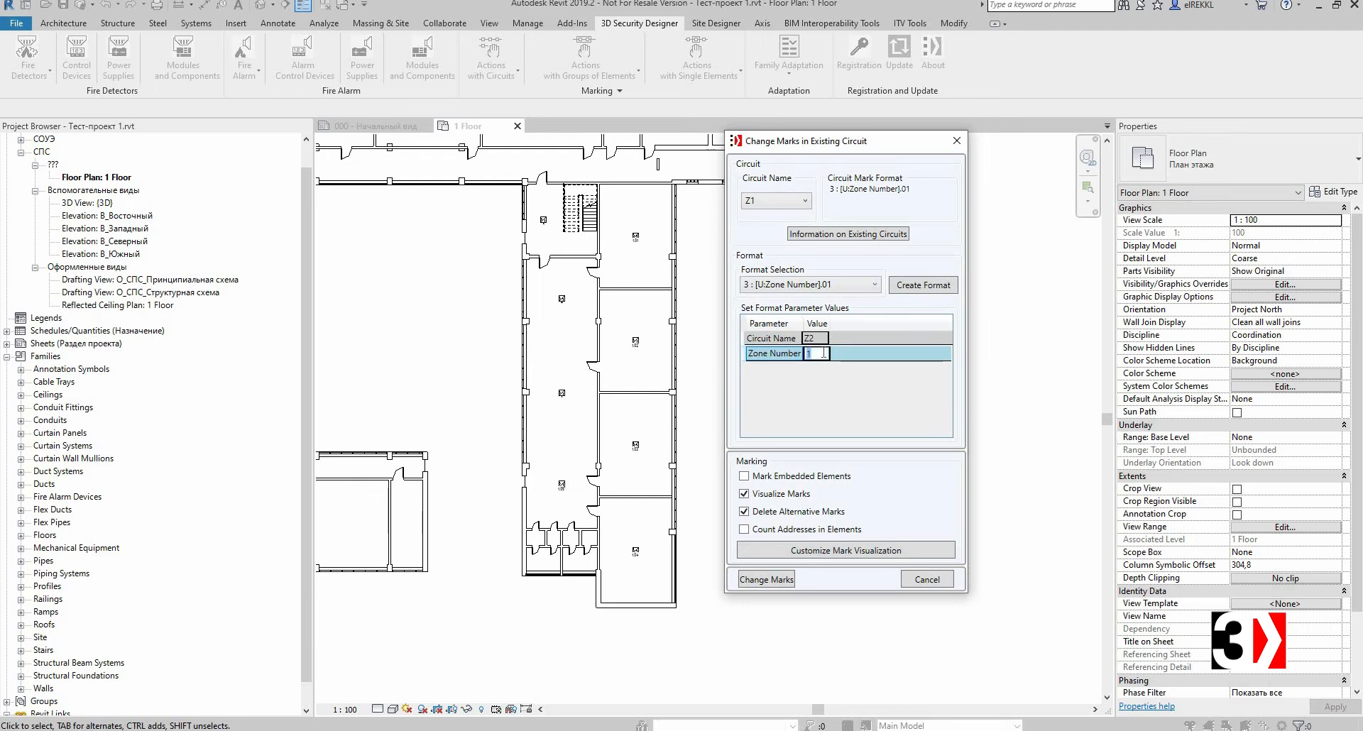
type("2")
left_click(789, 344)
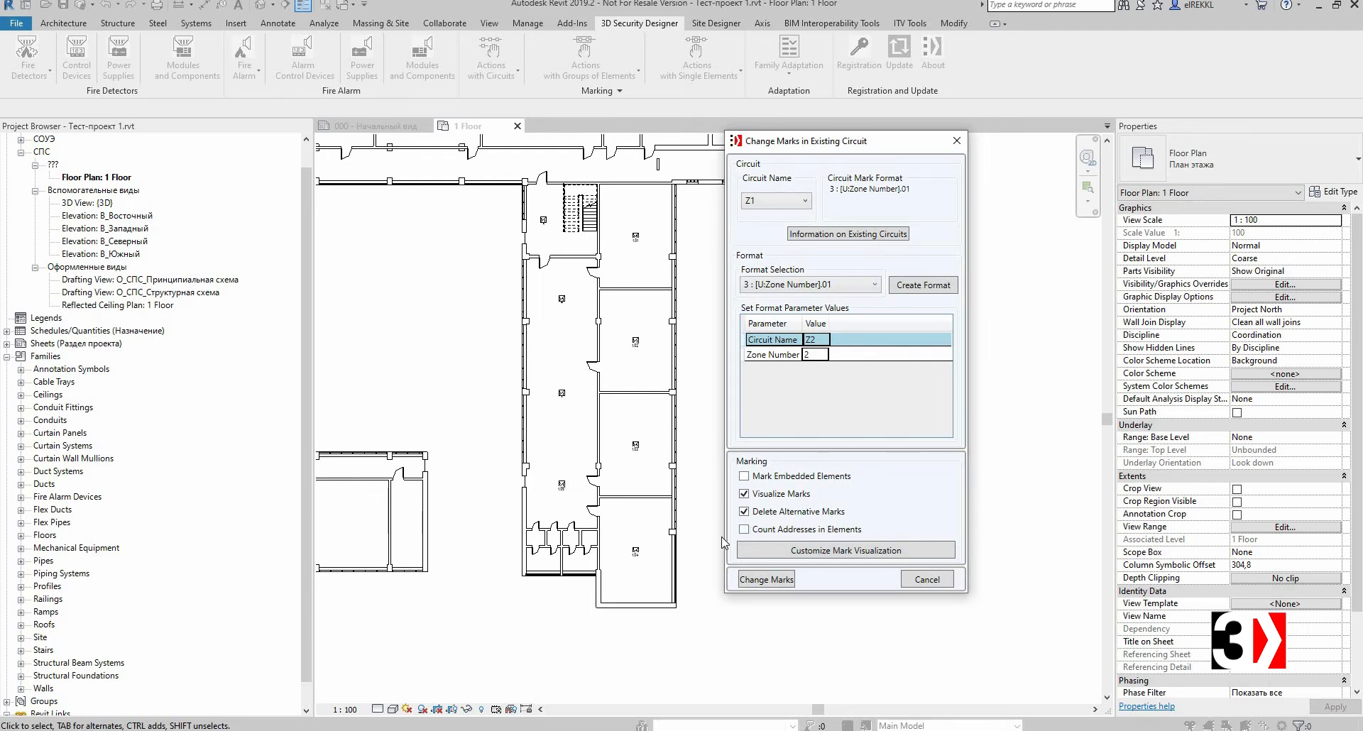
left_click(756, 550)
left_click_drag(538, 289, 379, 292)
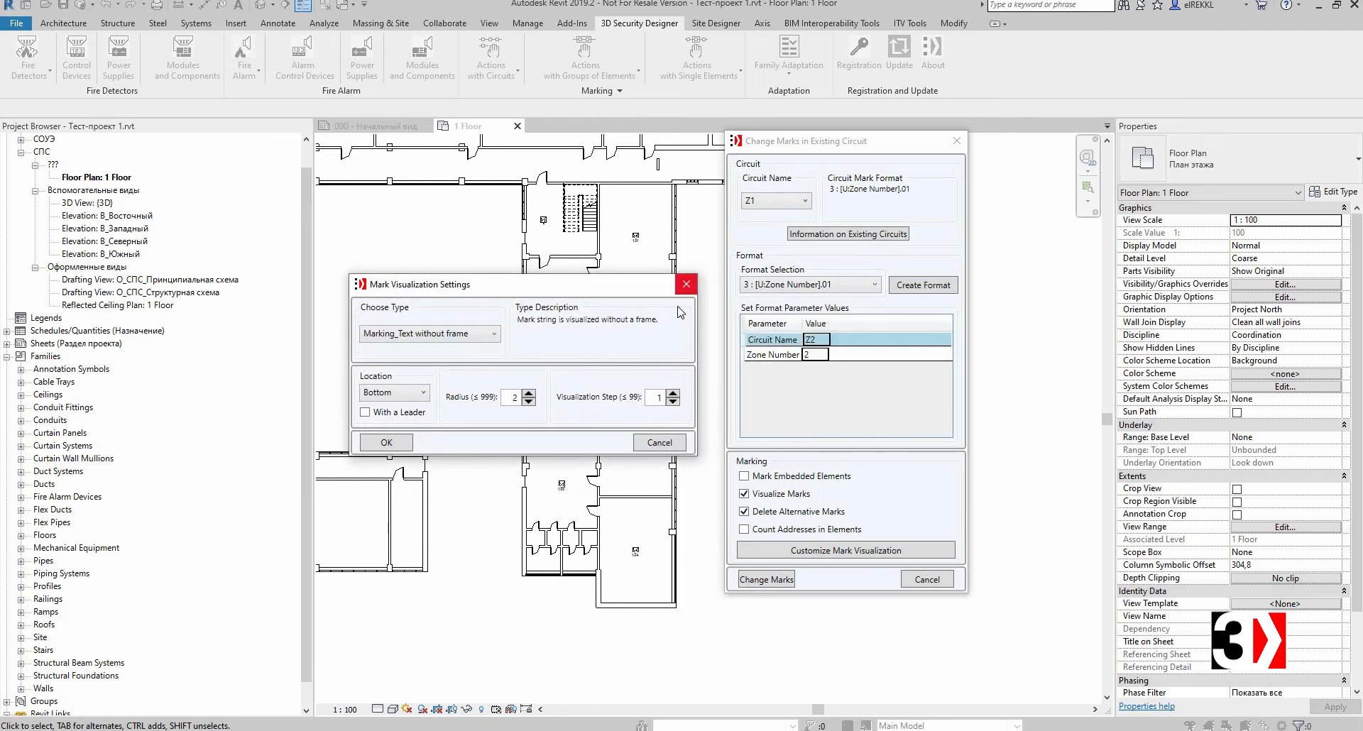
left_click(686, 286)
left_click_drag(809, 143, 605, 148)
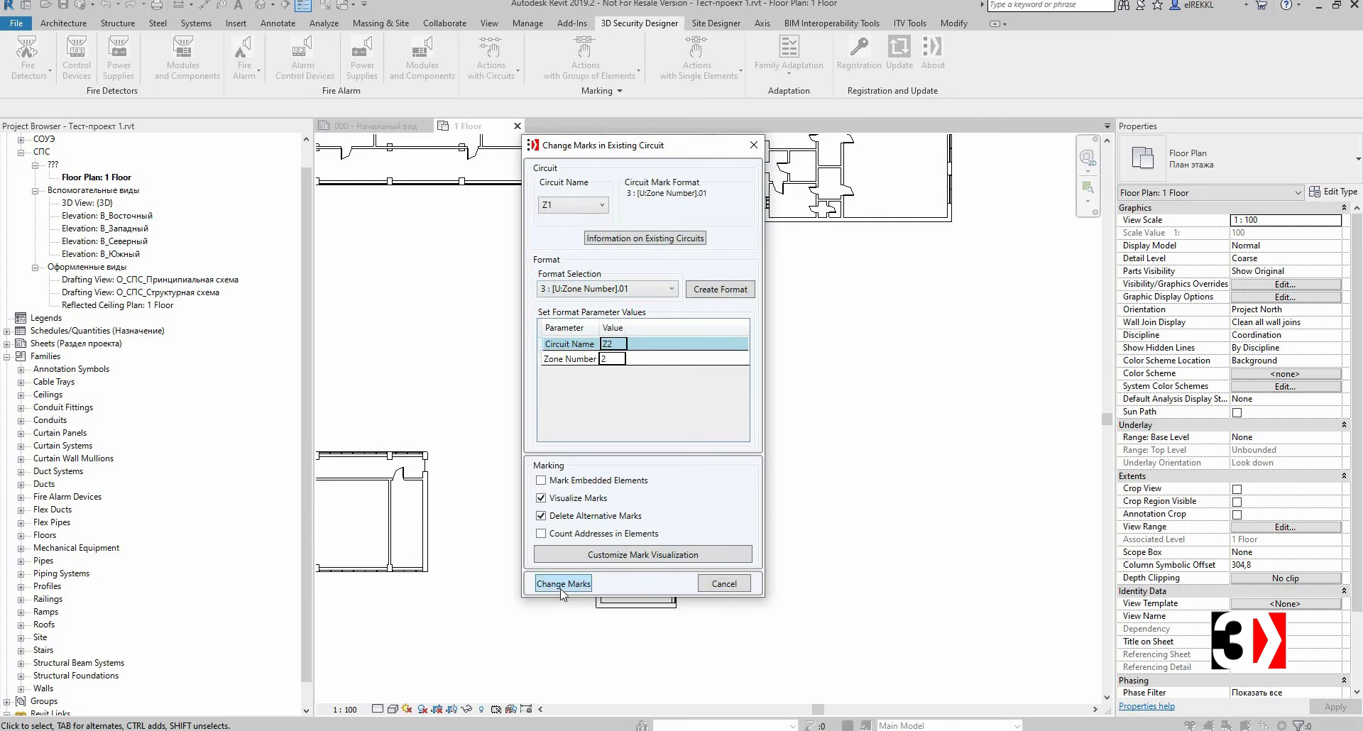
left_click(560, 583)
Step: Delete circuit Z2 together with its alternative marks and mark visualization
scroll(611, 245, "up", 1)
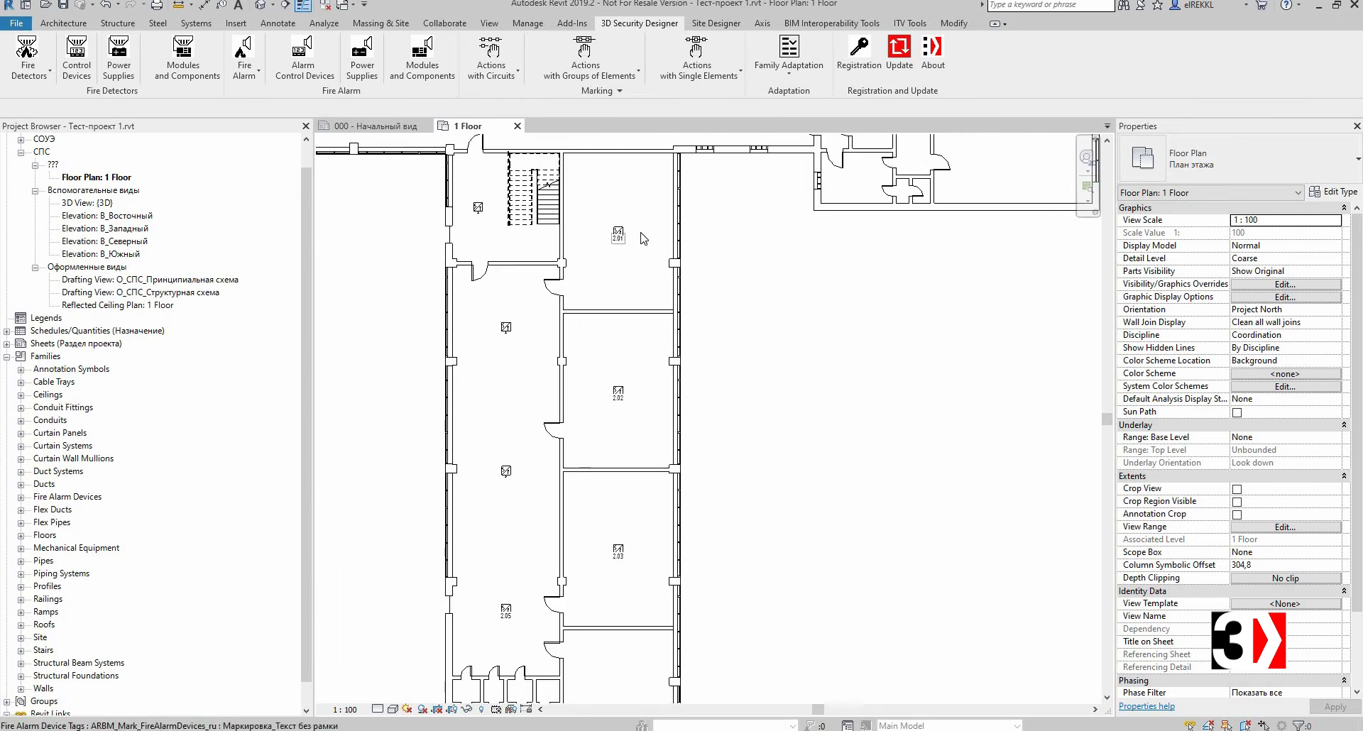
scroll(642, 440, "up", 1)
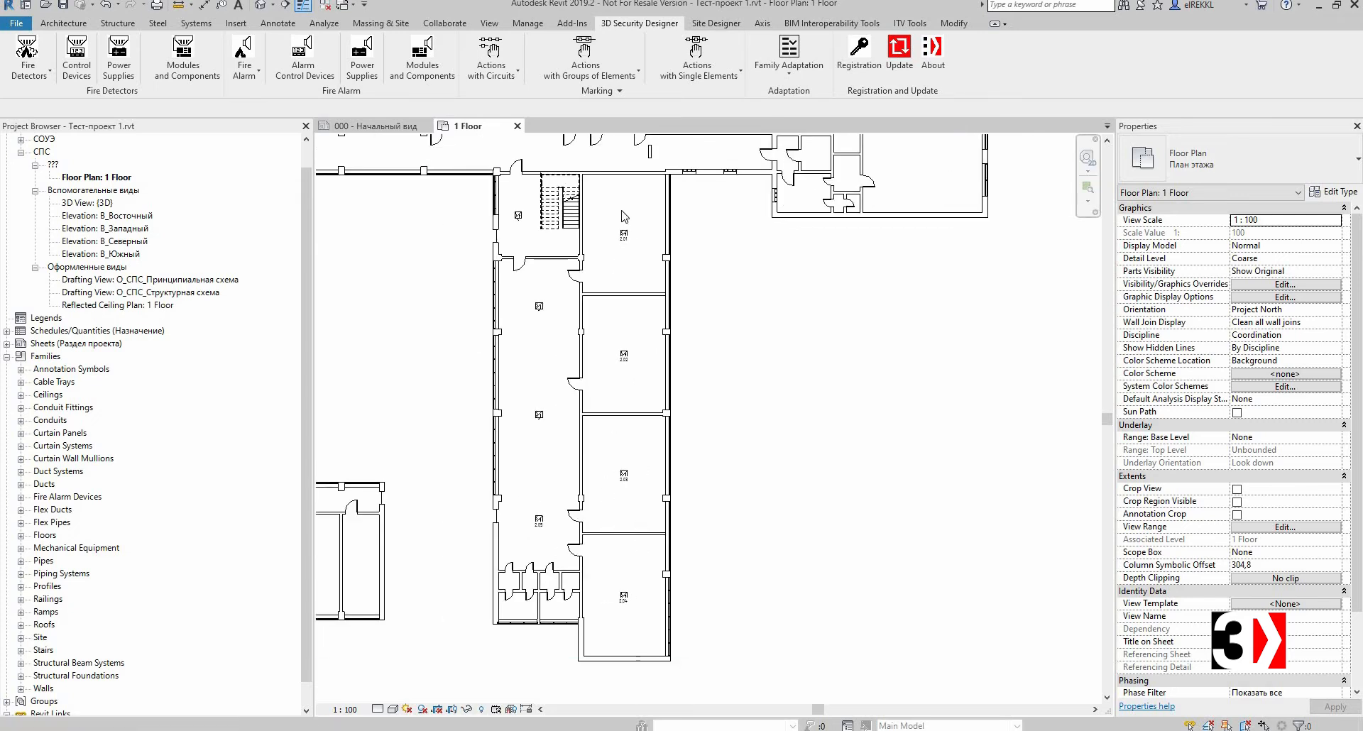
left_click(499, 83)
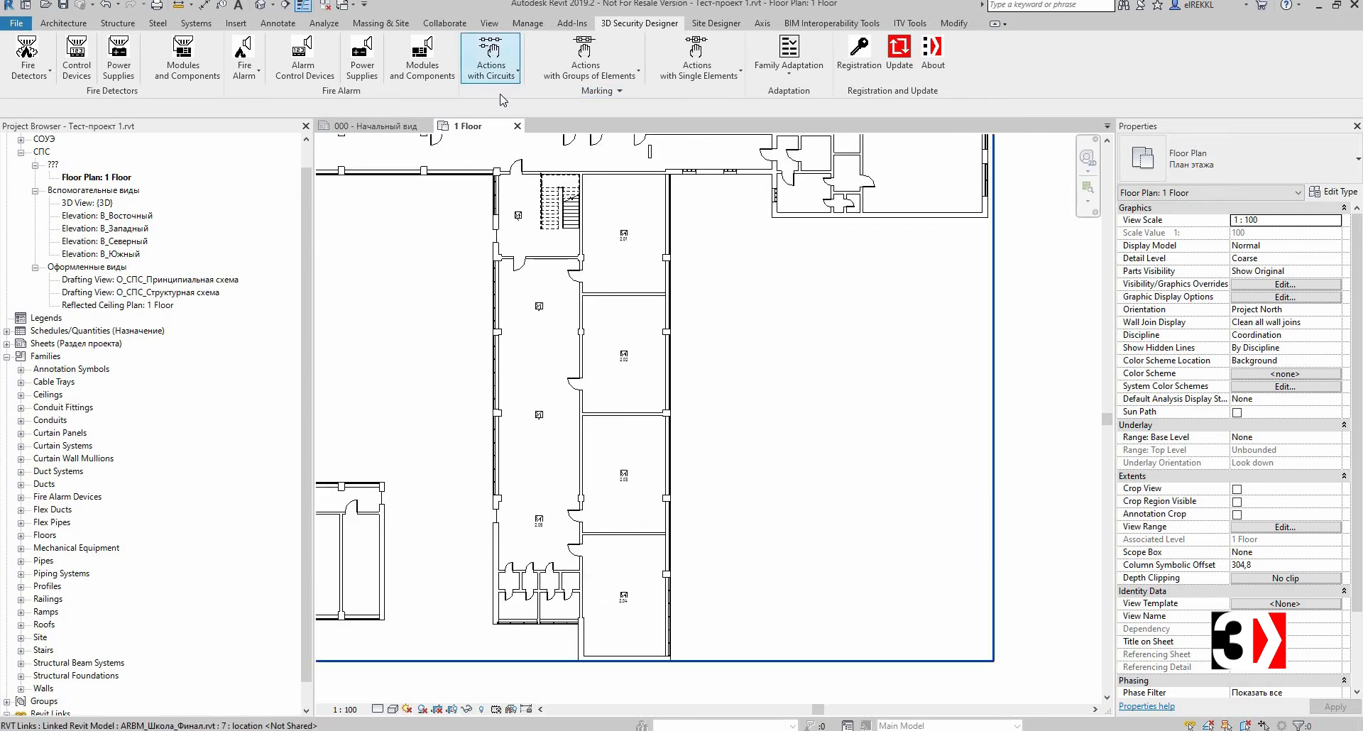
left_click(500, 161)
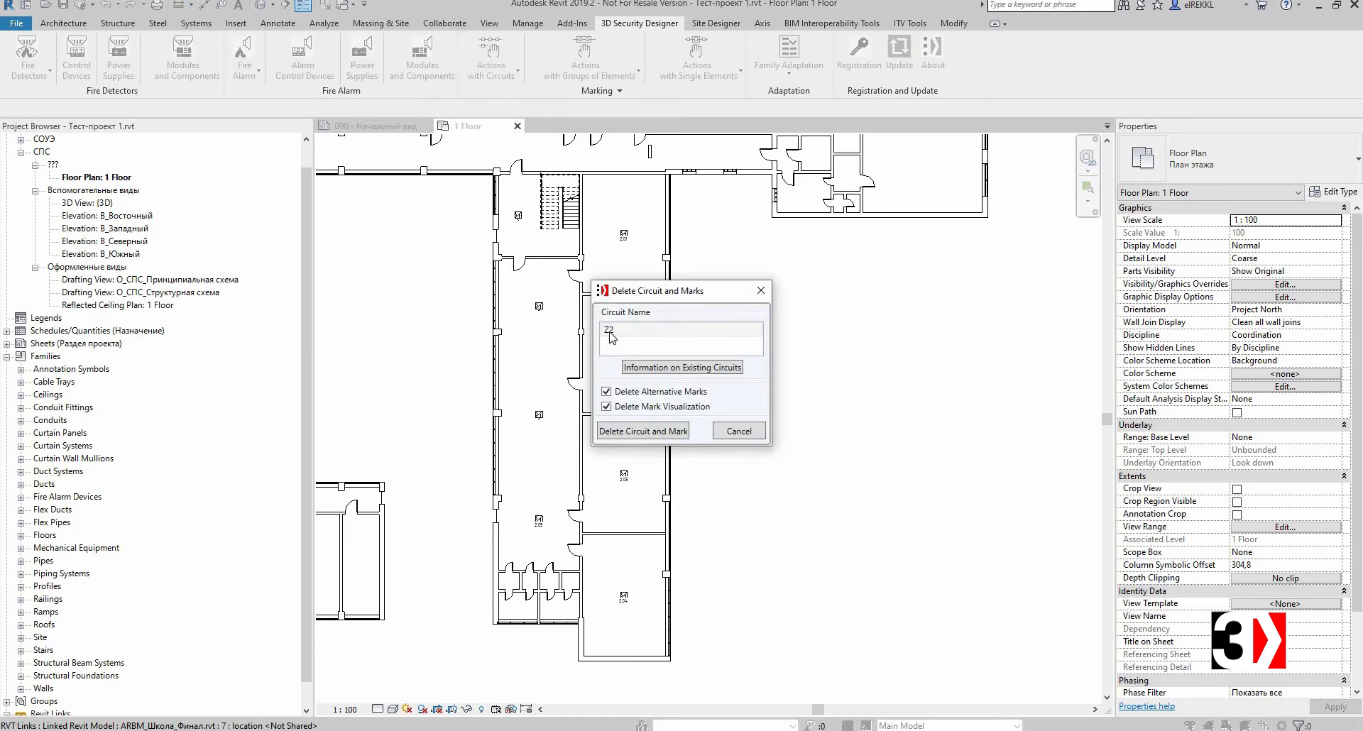
left_click(611, 331)
left_click_drag(747, 297, 887, 311)
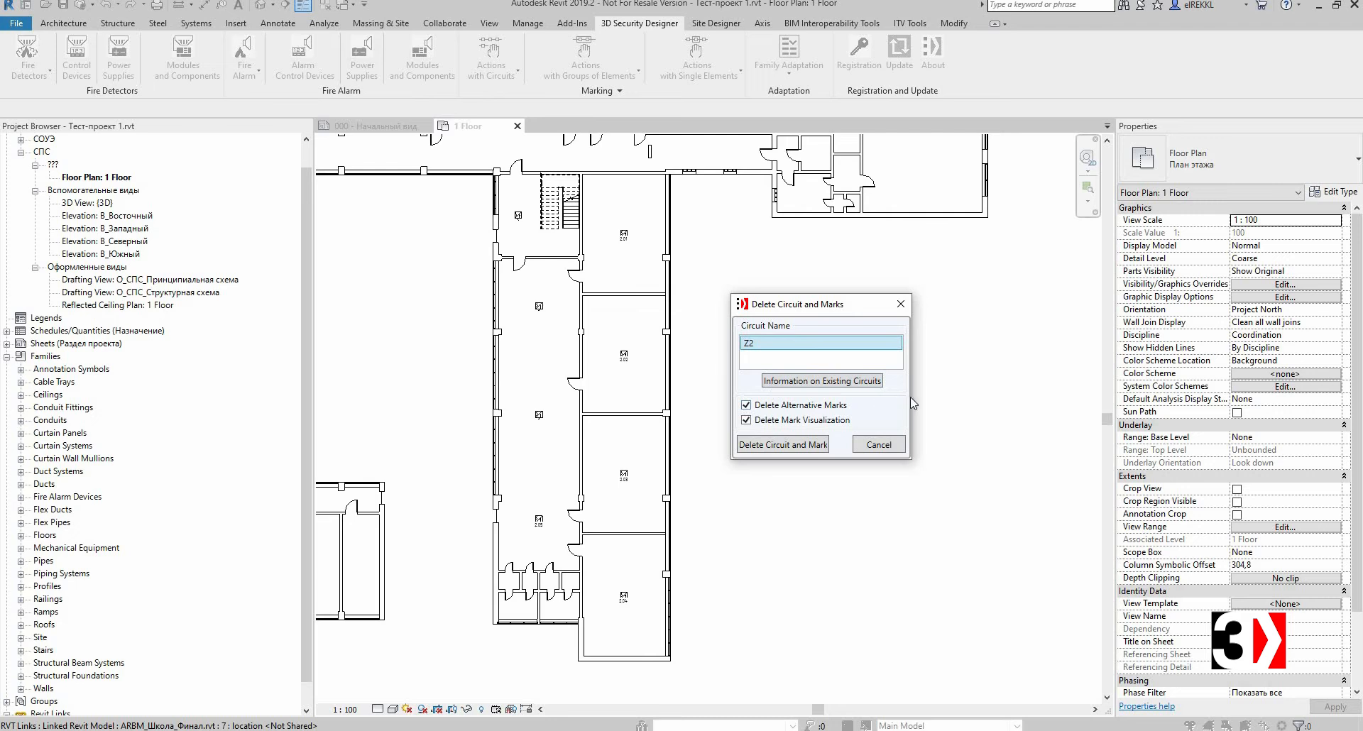
left_click(807, 448)
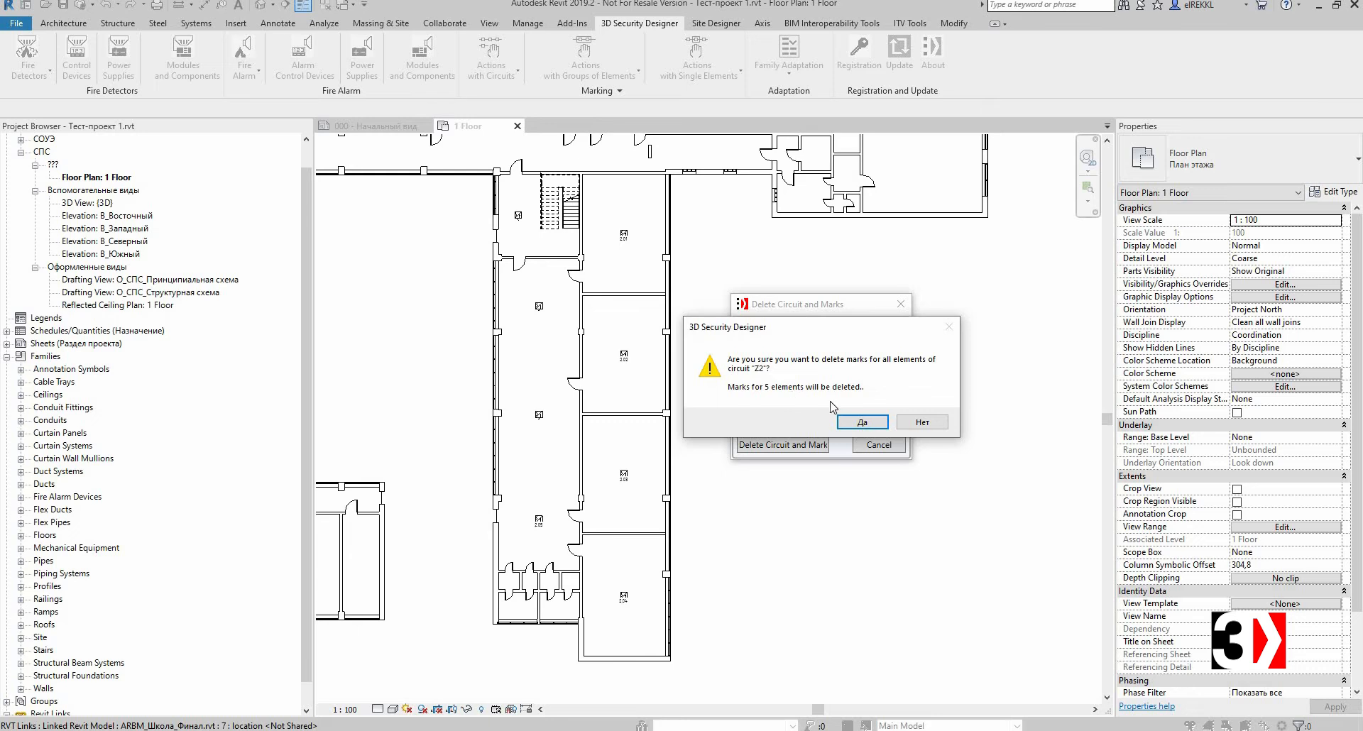
left_click(854, 425)
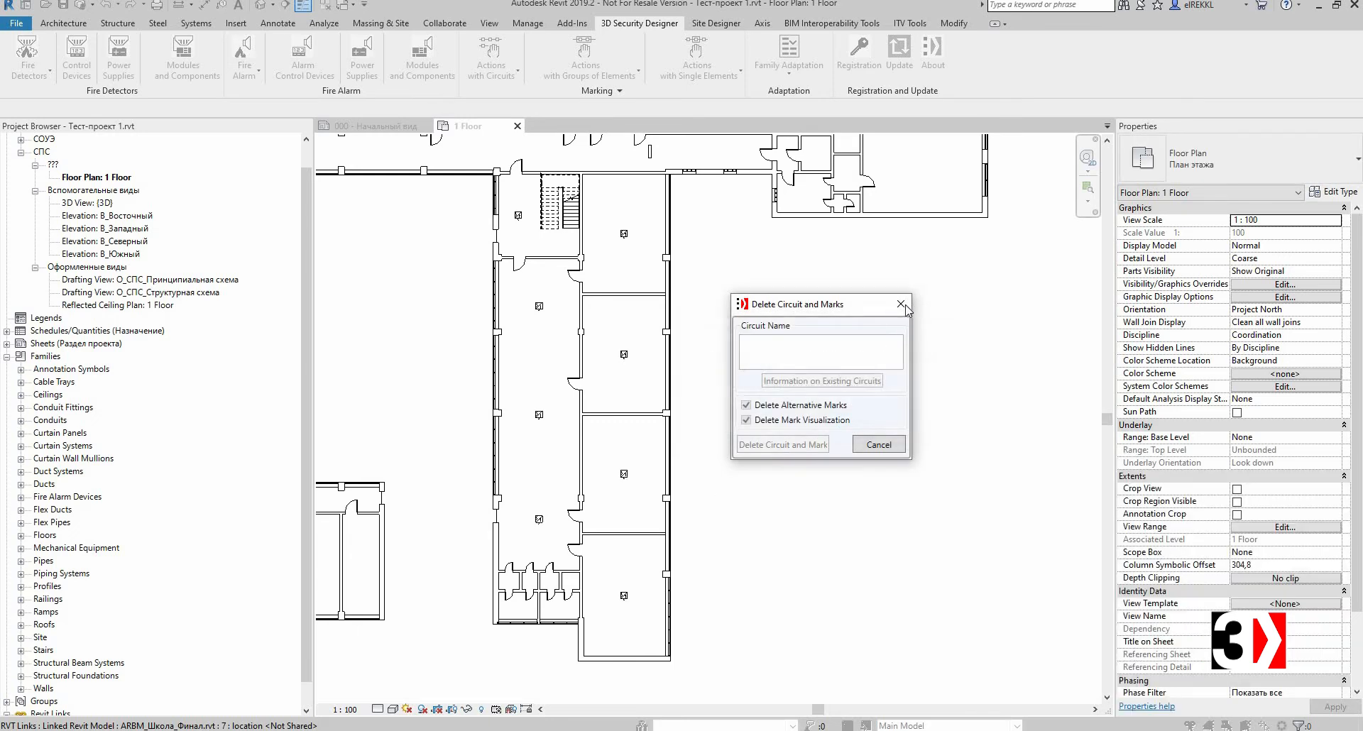
left_click(901, 304)
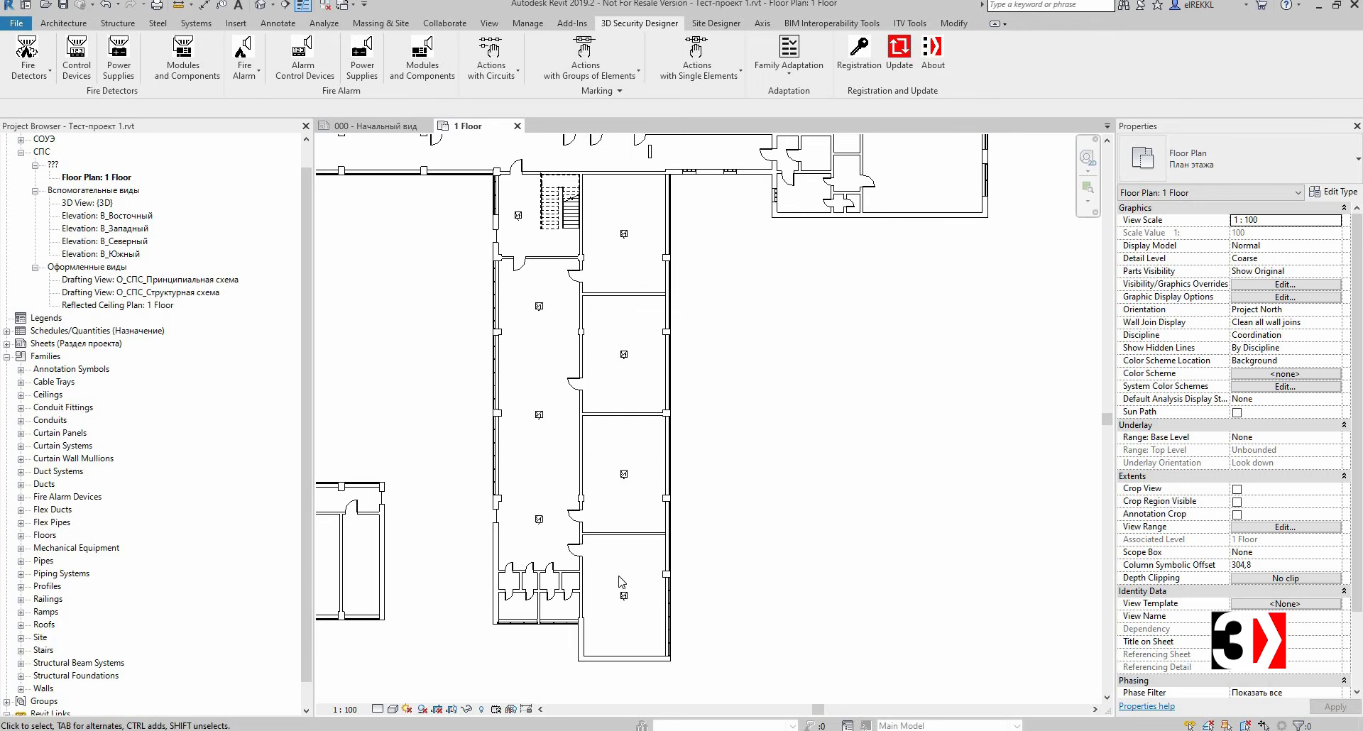
Step: Add the two unmarked corridor detectors to existing circuit Z2
scroll(623, 426, "up", 1)
scroll(776, 363, "down", 2)
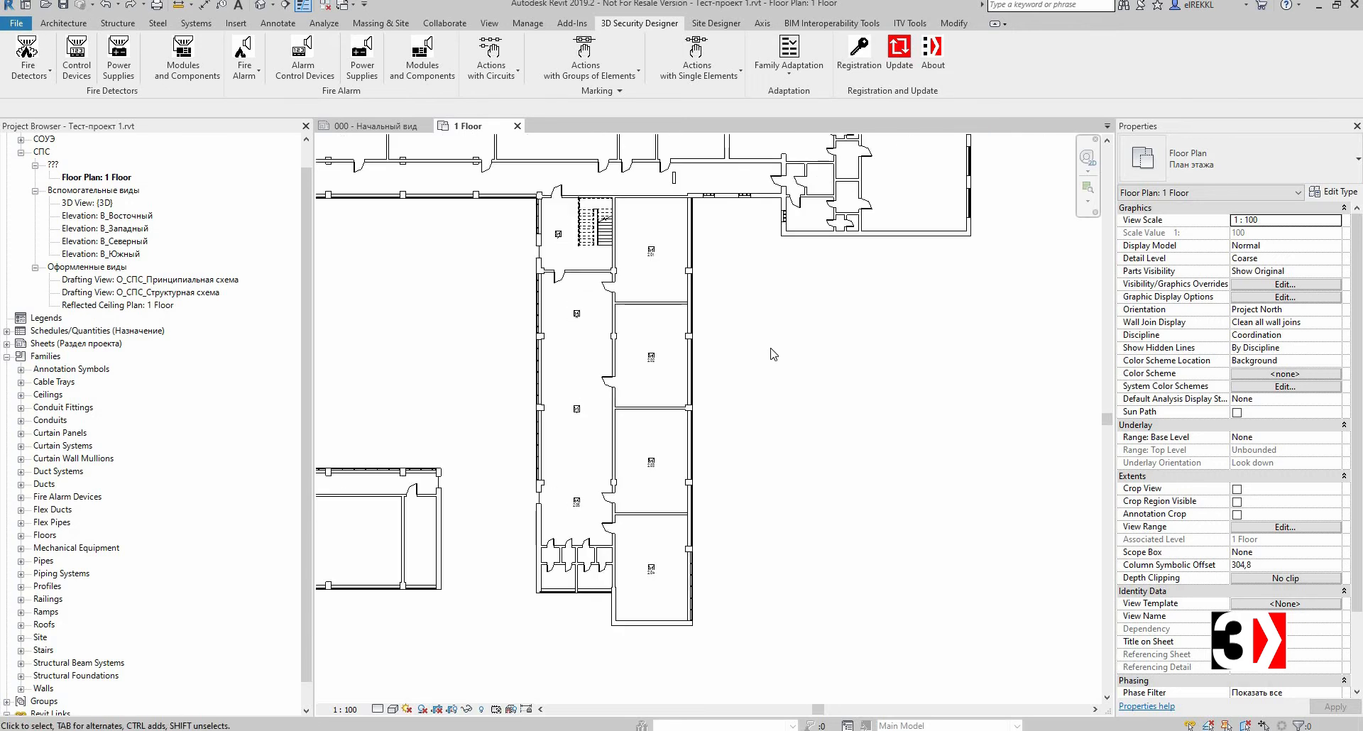
scroll(774, 354, "up", 1)
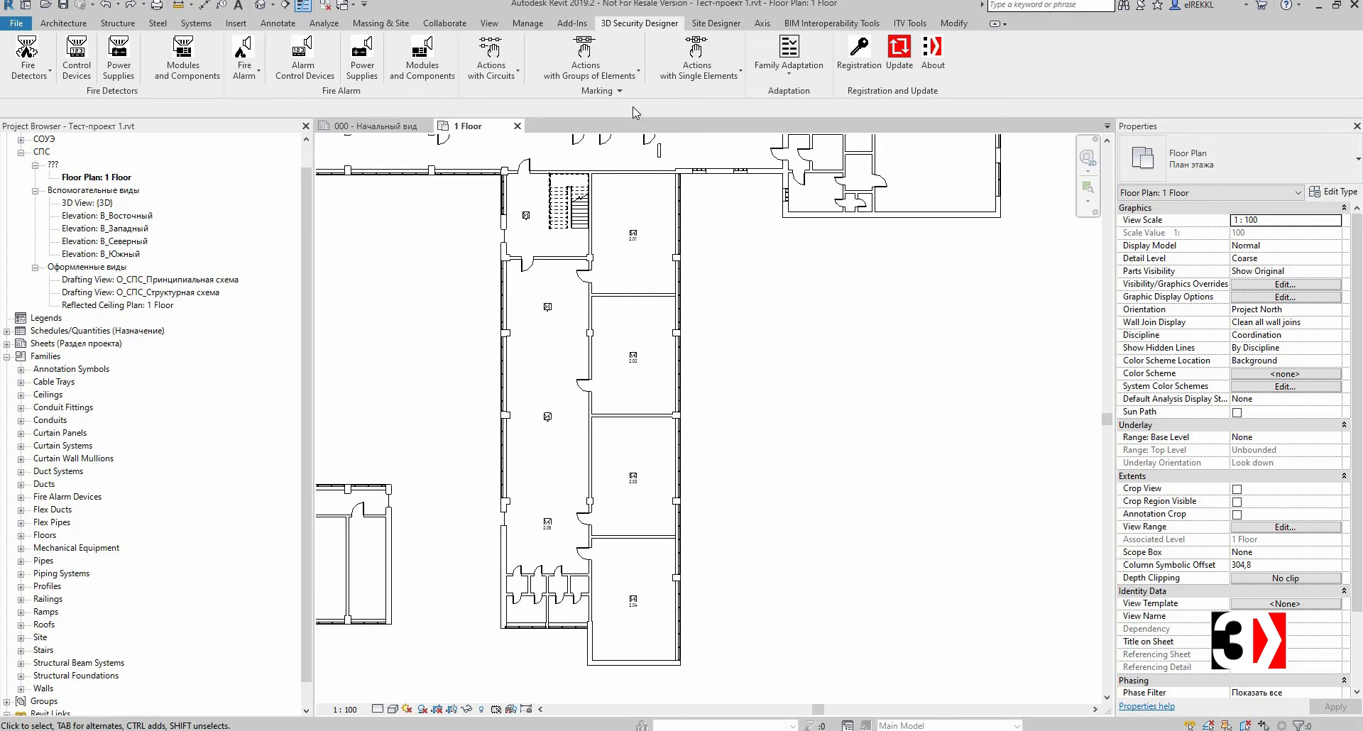
left_click(613, 73)
left_click(582, 99)
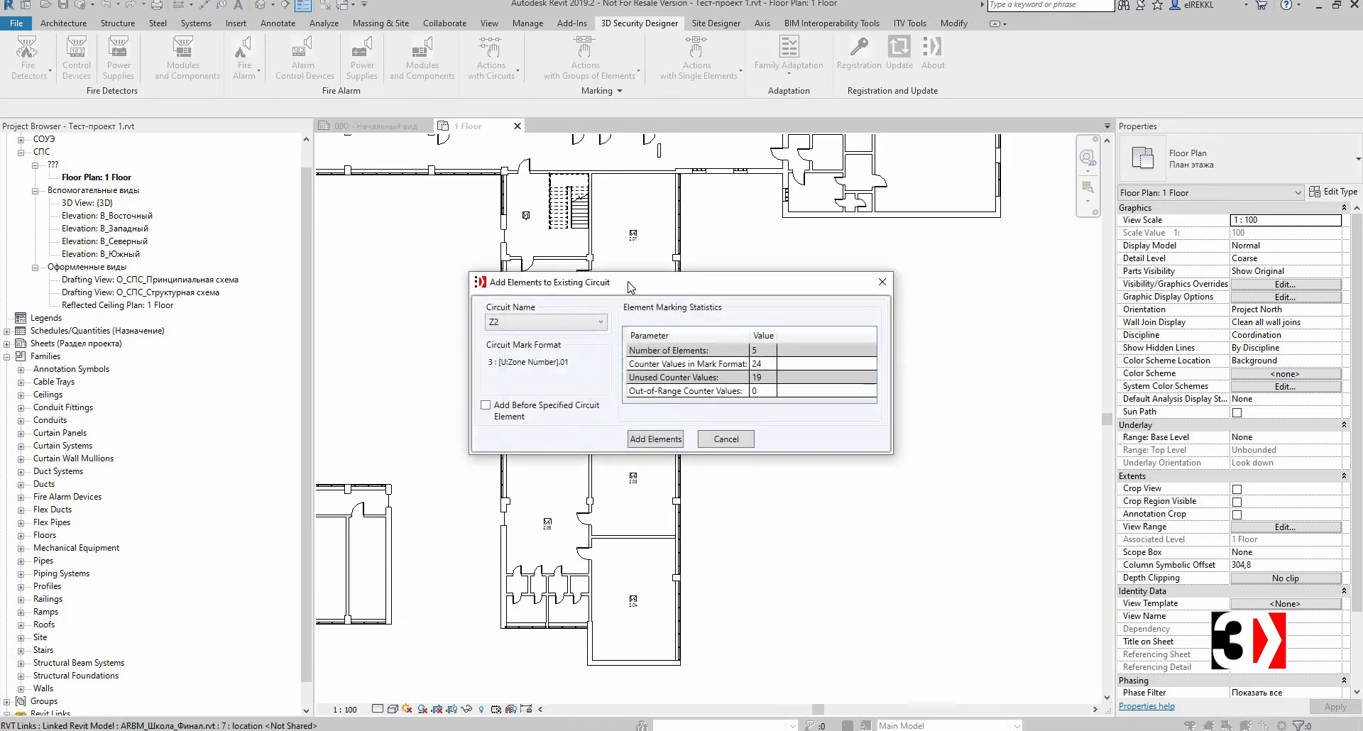
left_click_drag(628, 285, 805, 282)
left_click(744, 320)
left_click(689, 338)
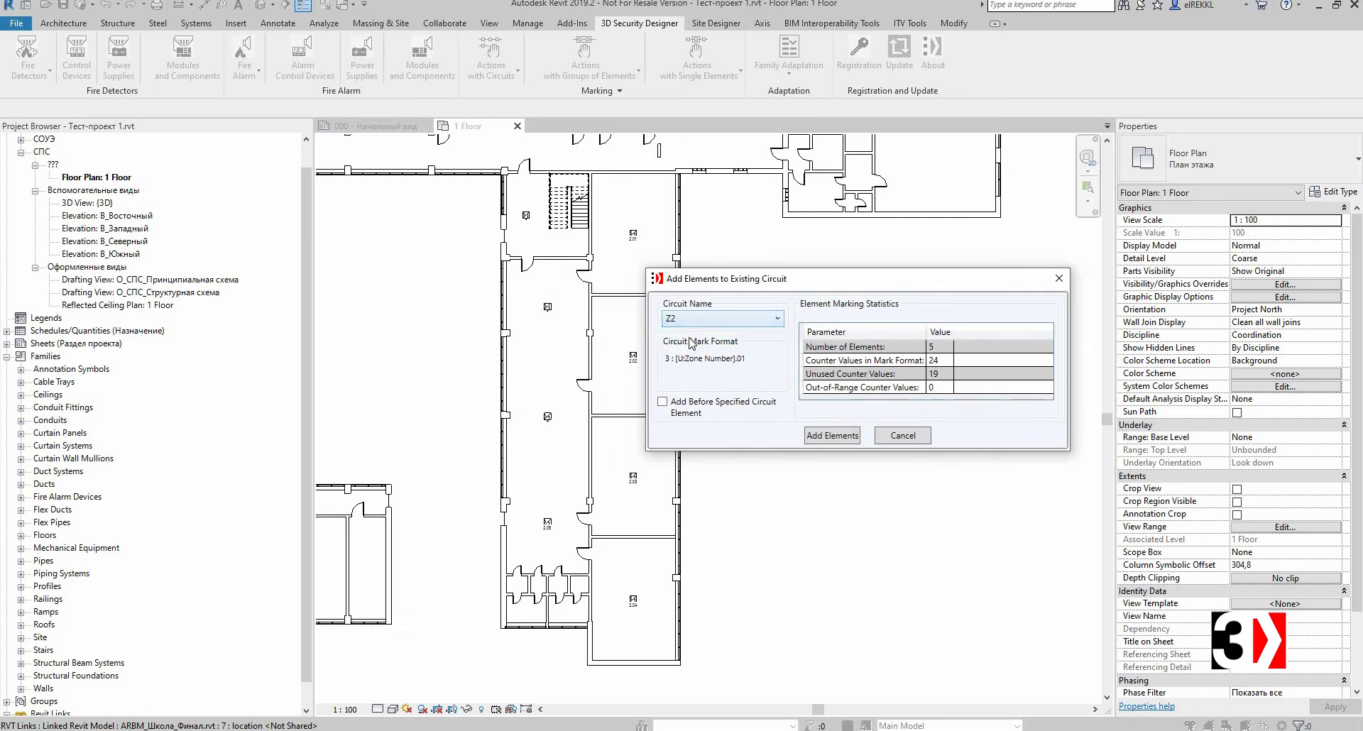
left_click(663, 402)
left_click(664, 405)
left_click_drag(809, 287, 733, 285)
left_click(754, 435)
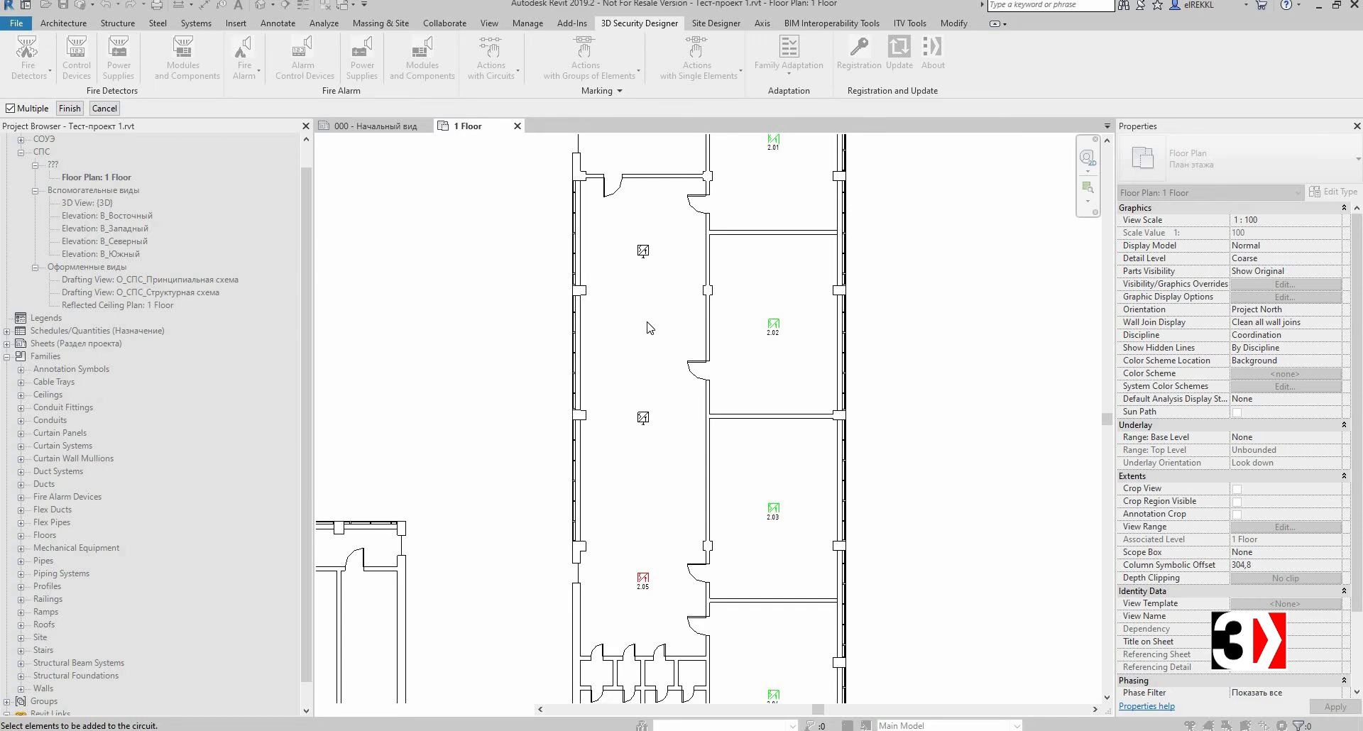
left_click(643, 252)
left_click(643, 419)
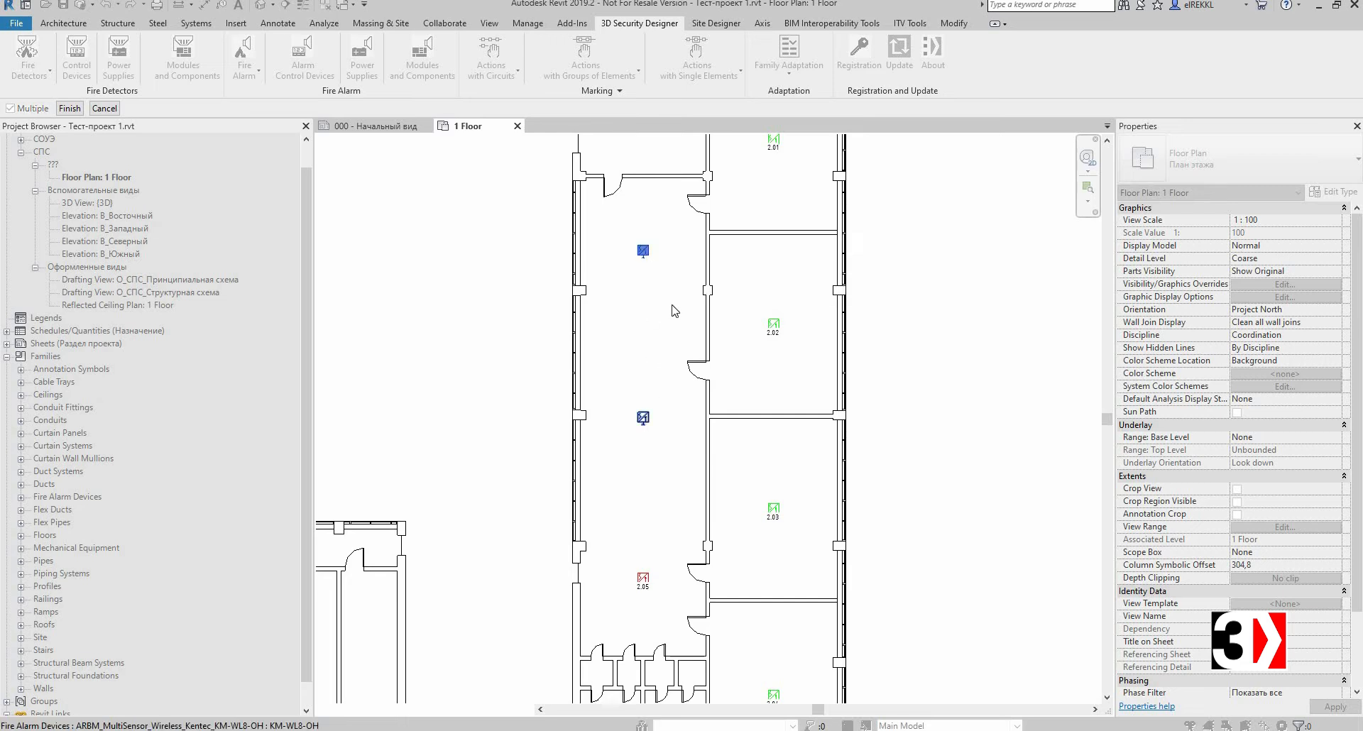
middle_click_drag(686, 248, 671, 270)
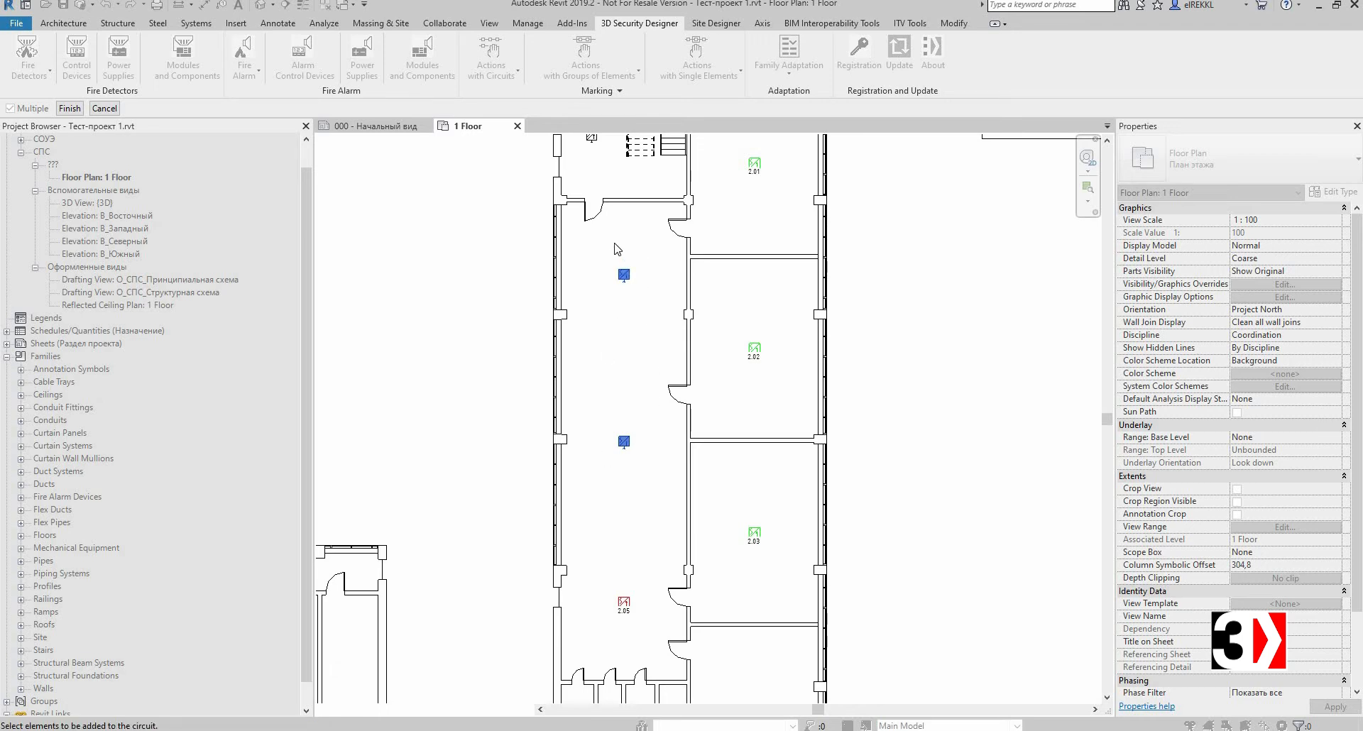
left_click(69, 108)
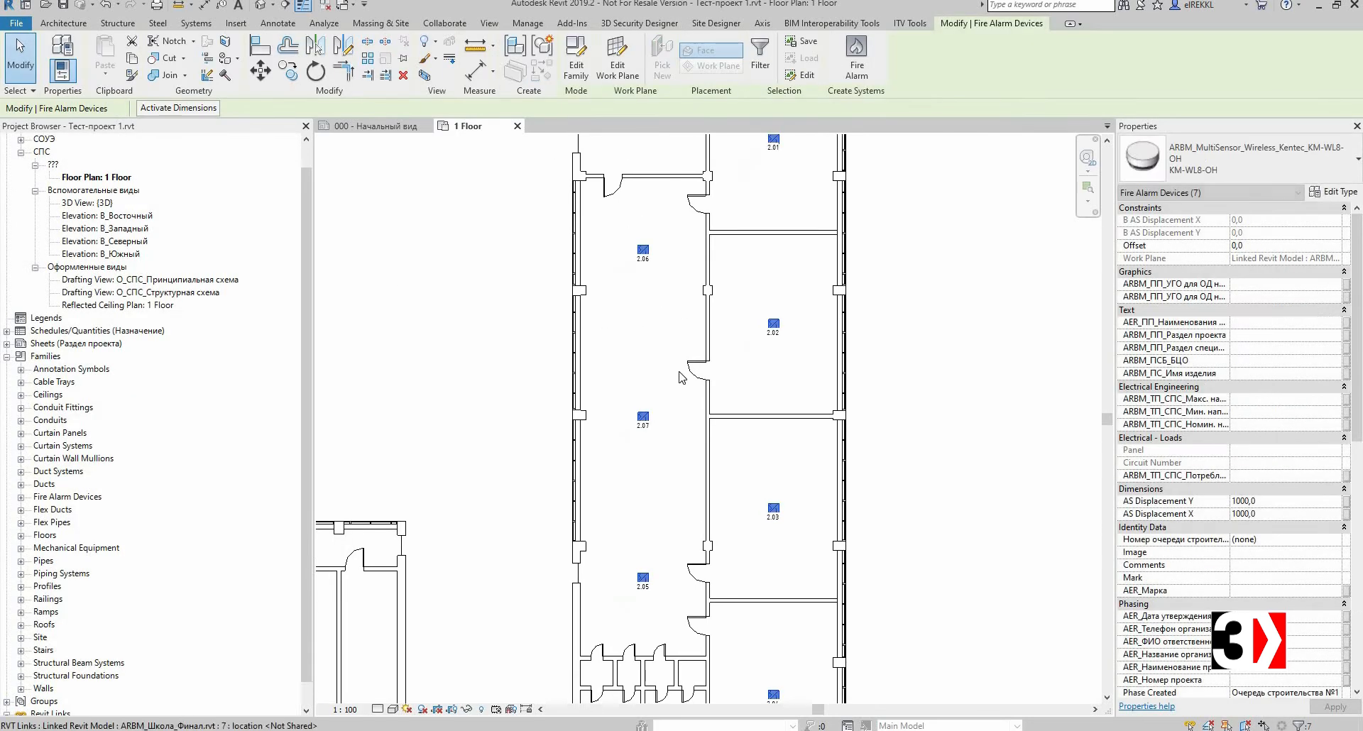
Step: Remove the detectors marked 2.07 and 2.05 from circuit Z2, updating marks for the remaining elements
left_click(679, 277)
middle_click_drag(679, 277, 611, 354)
scroll(637, 327, "down", 1)
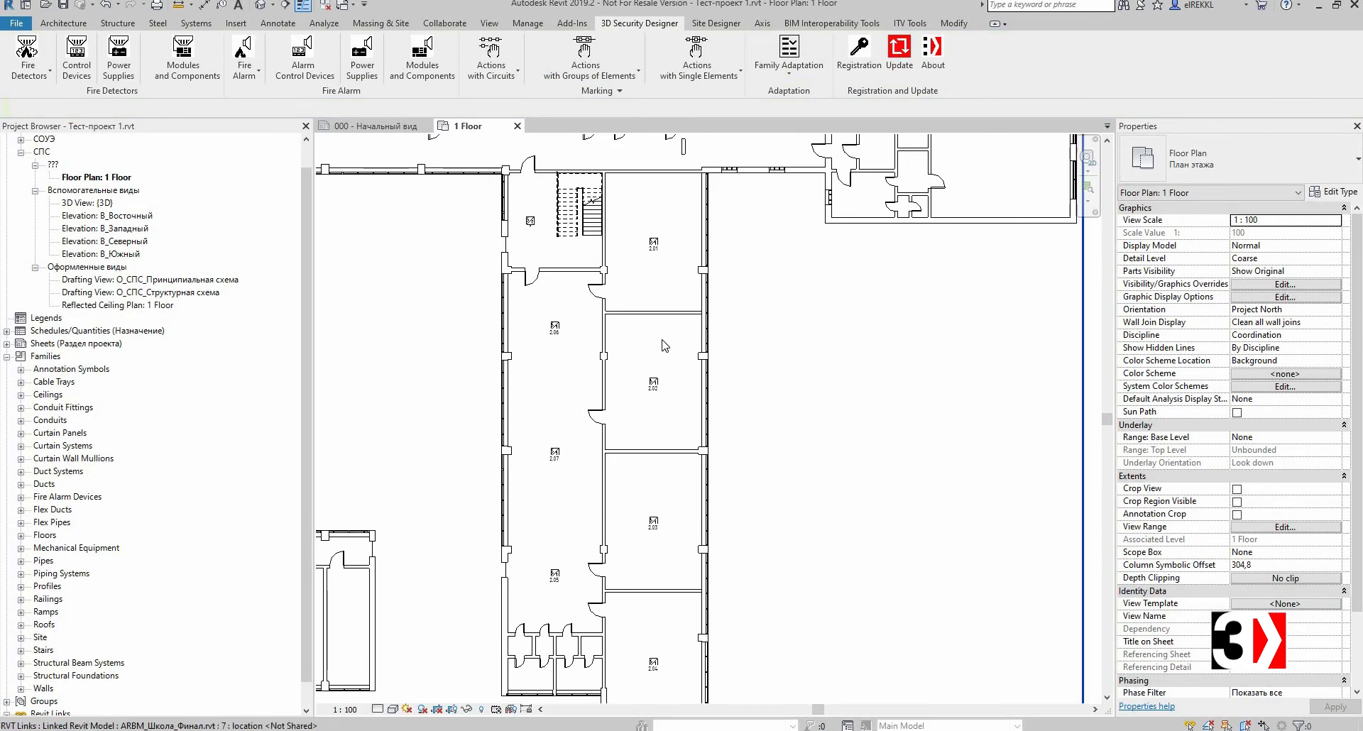
left_click(596, 78)
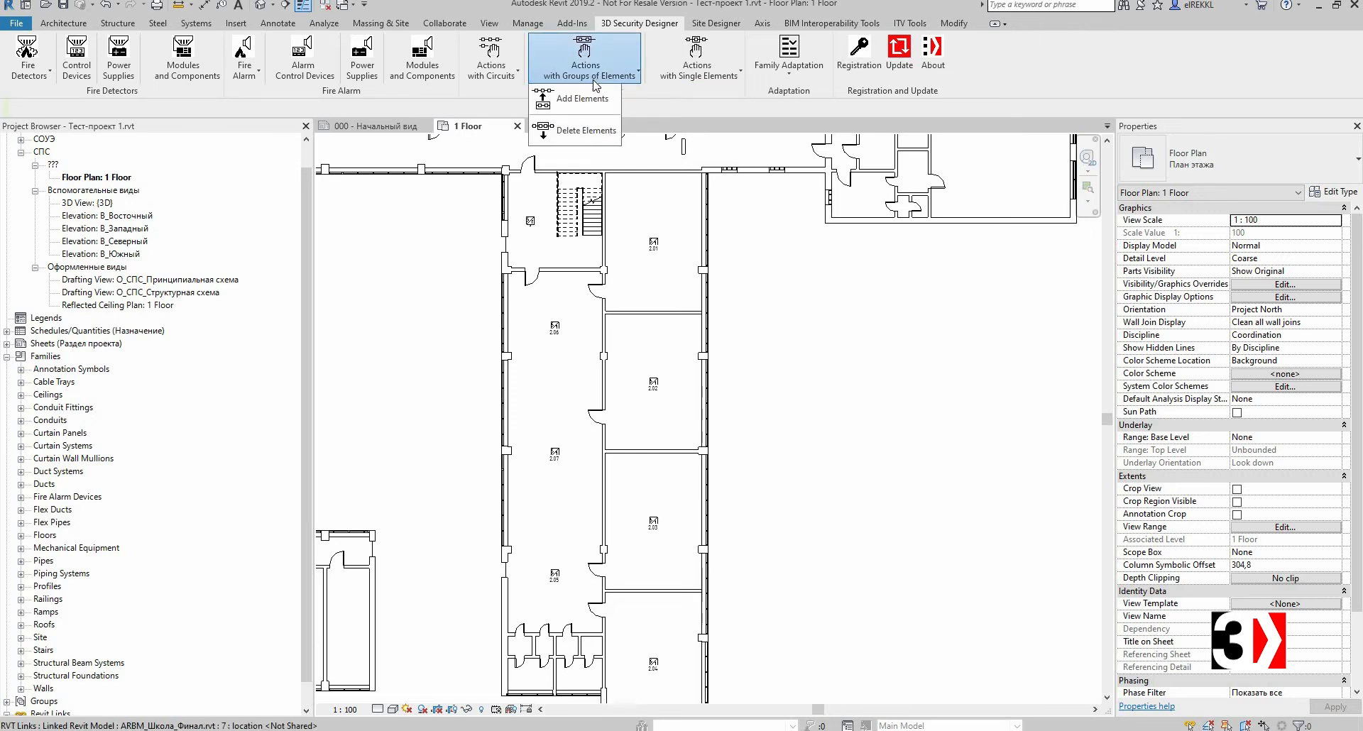
left_click(587, 131)
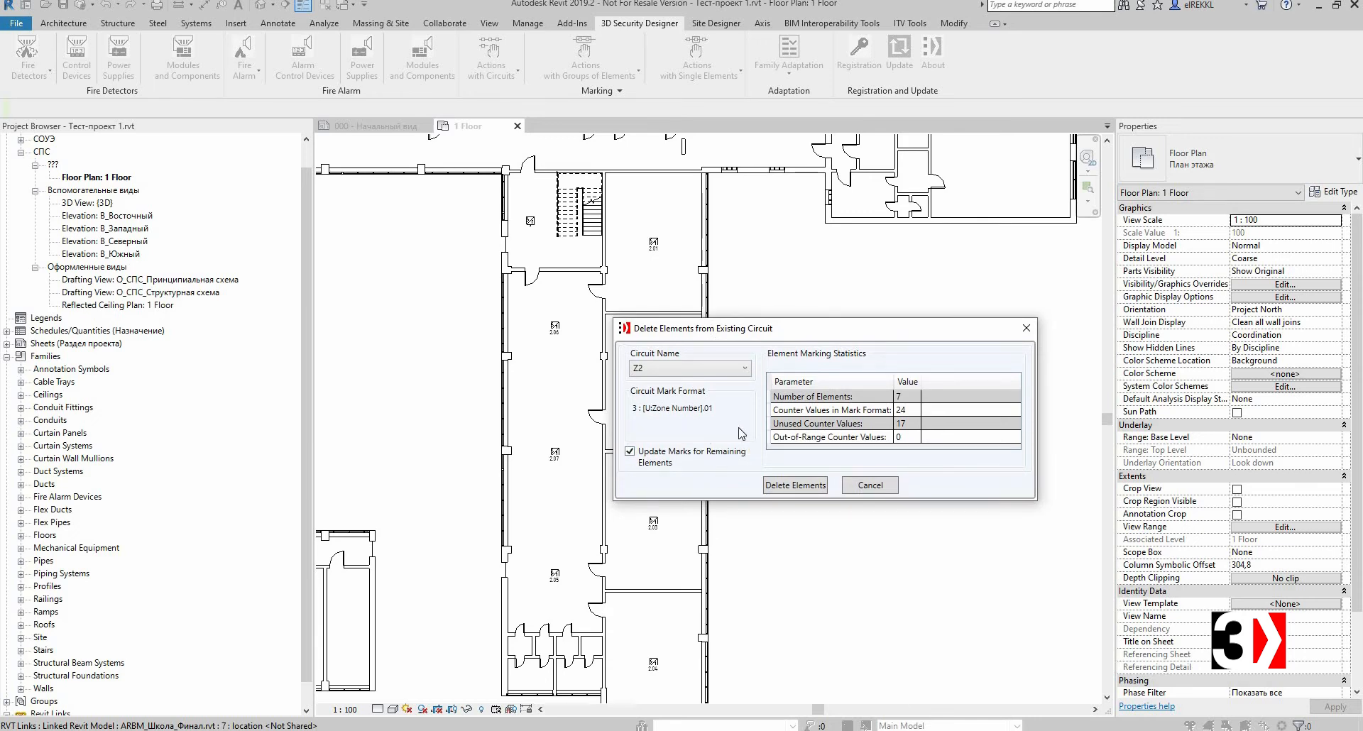
left_click(796, 488)
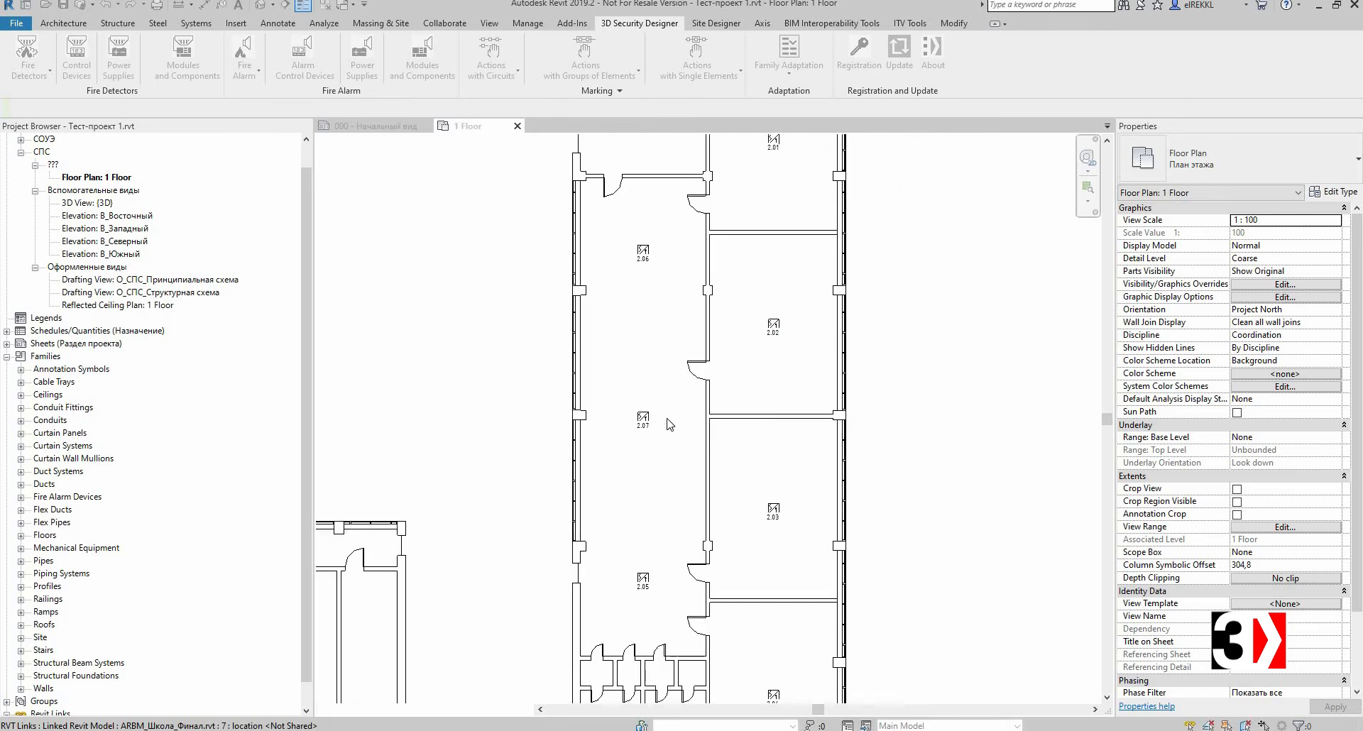
left_click(653, 411)
left_click(653, 595)
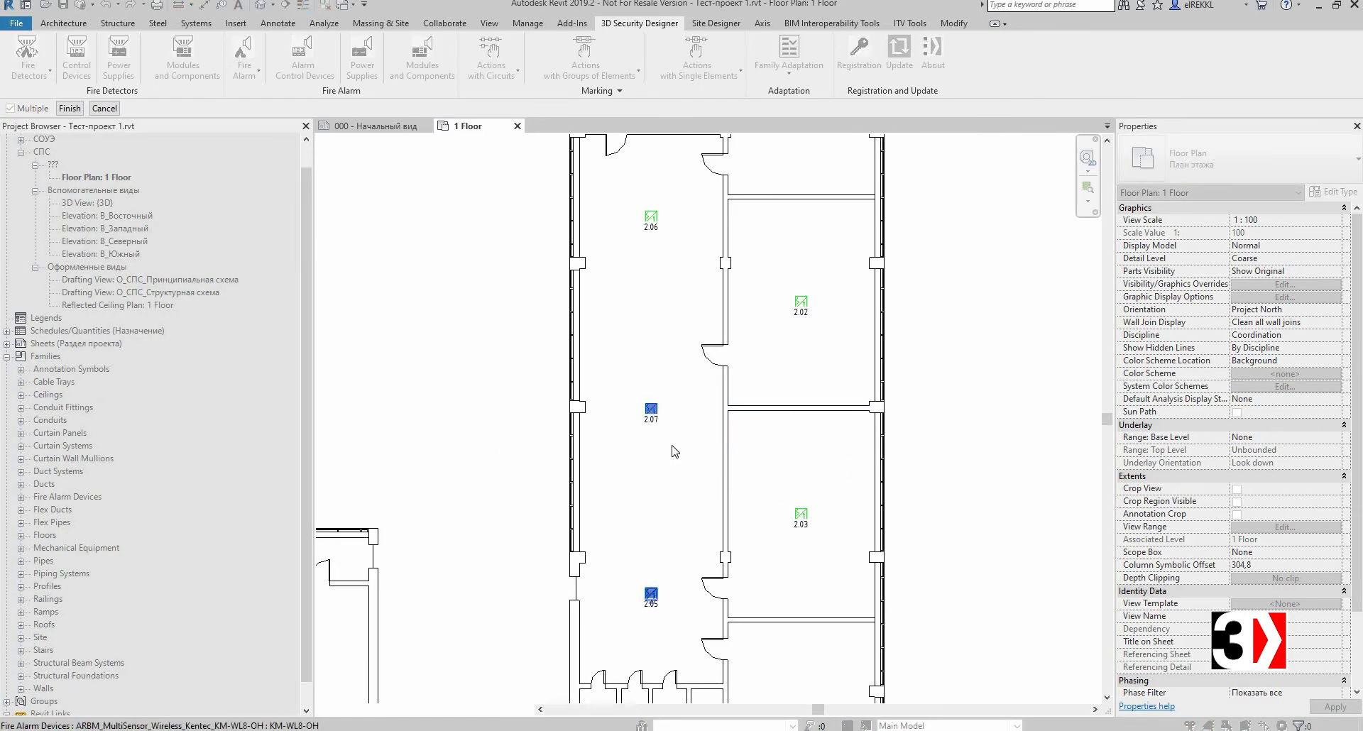
left_click(69, 108)
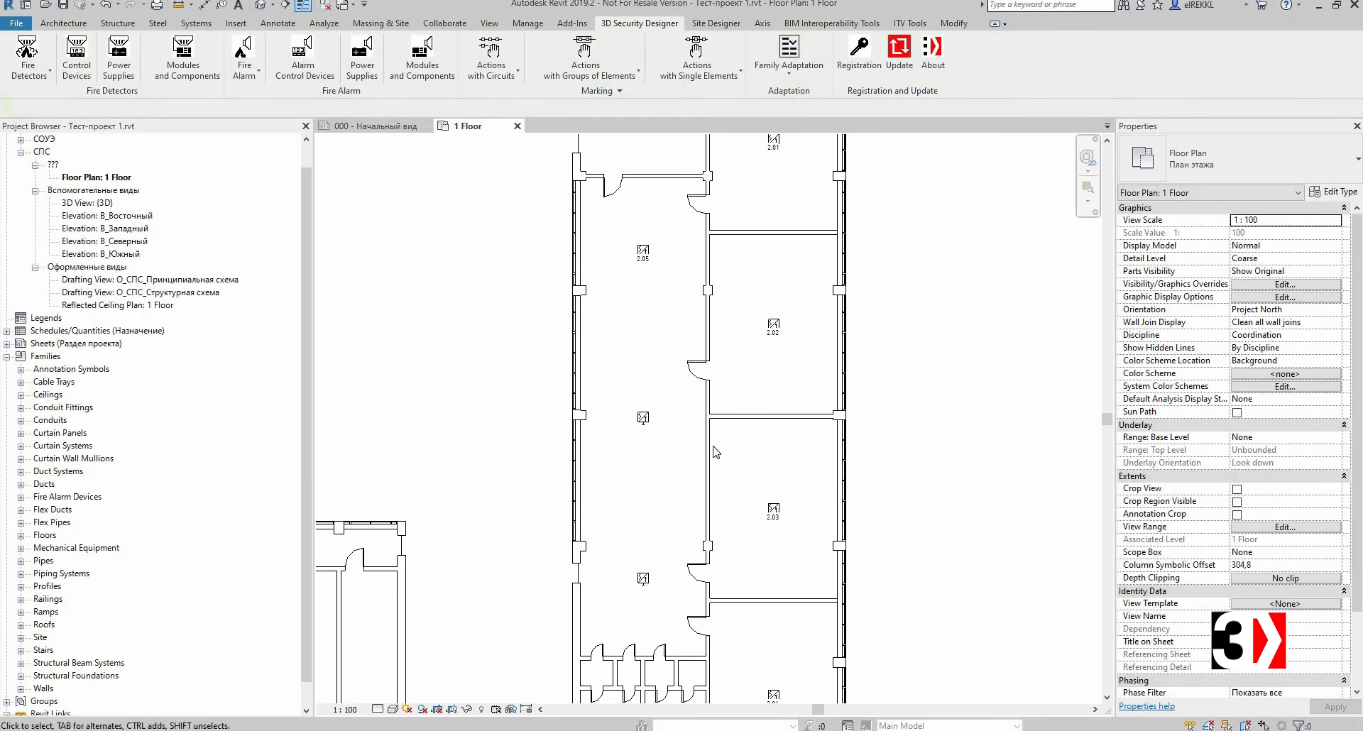
Step: Inspect the updated circuit marks on the detectors along the corridor and rooms
scroll(916, 328, "down", 2)
middle_click_drag(916, 328, 843, 345)
scroll(849, 327, "up", 3)
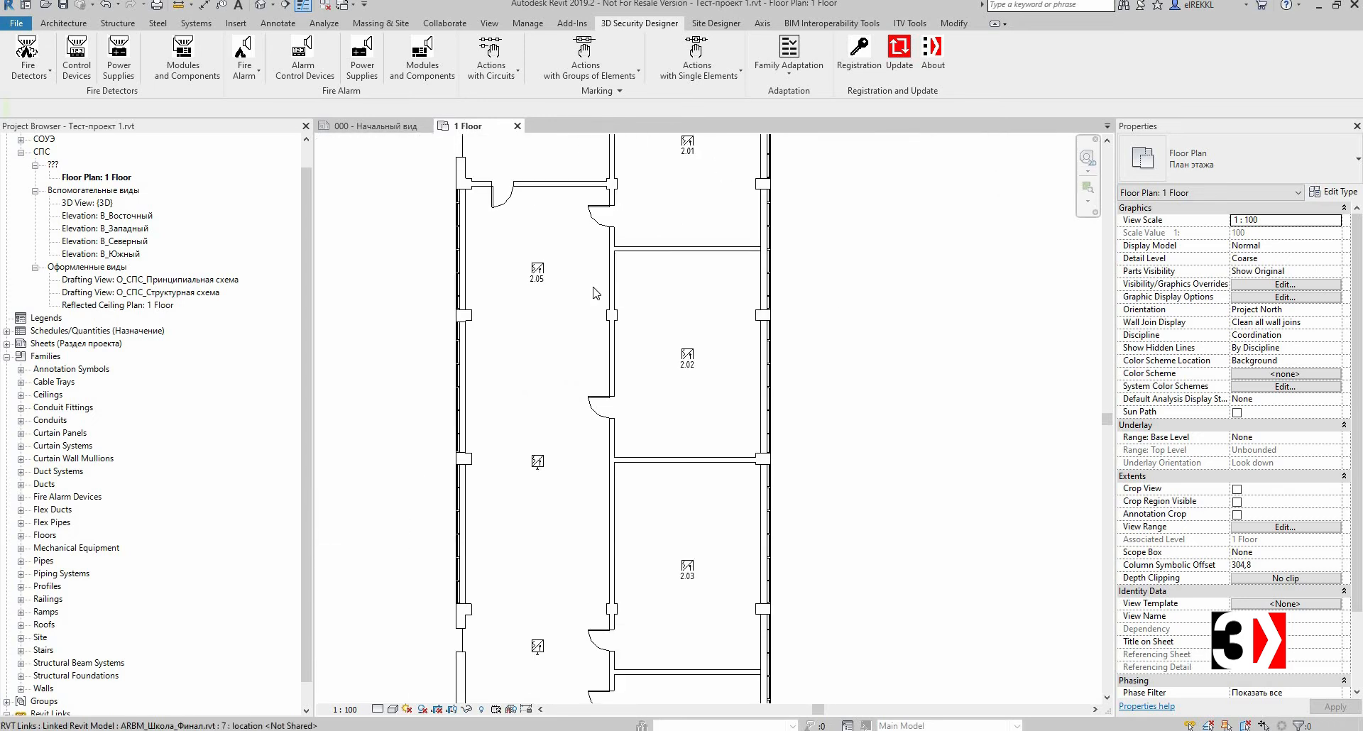
scroll(566, 302, "up", 1)
middle_click_drag(508, 305, 438, 166)
scroll(509, 343, "down", 3)
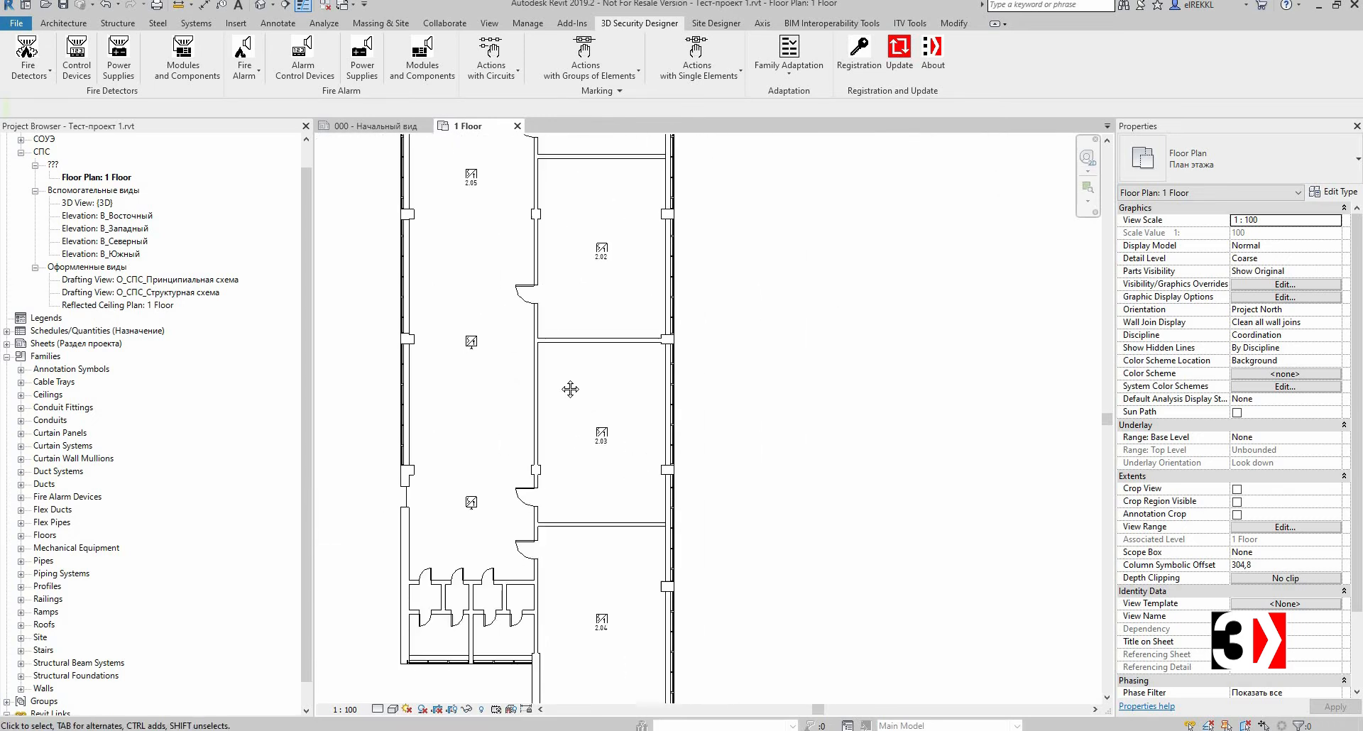
middle_click_drag(527, 254, 555, 331)
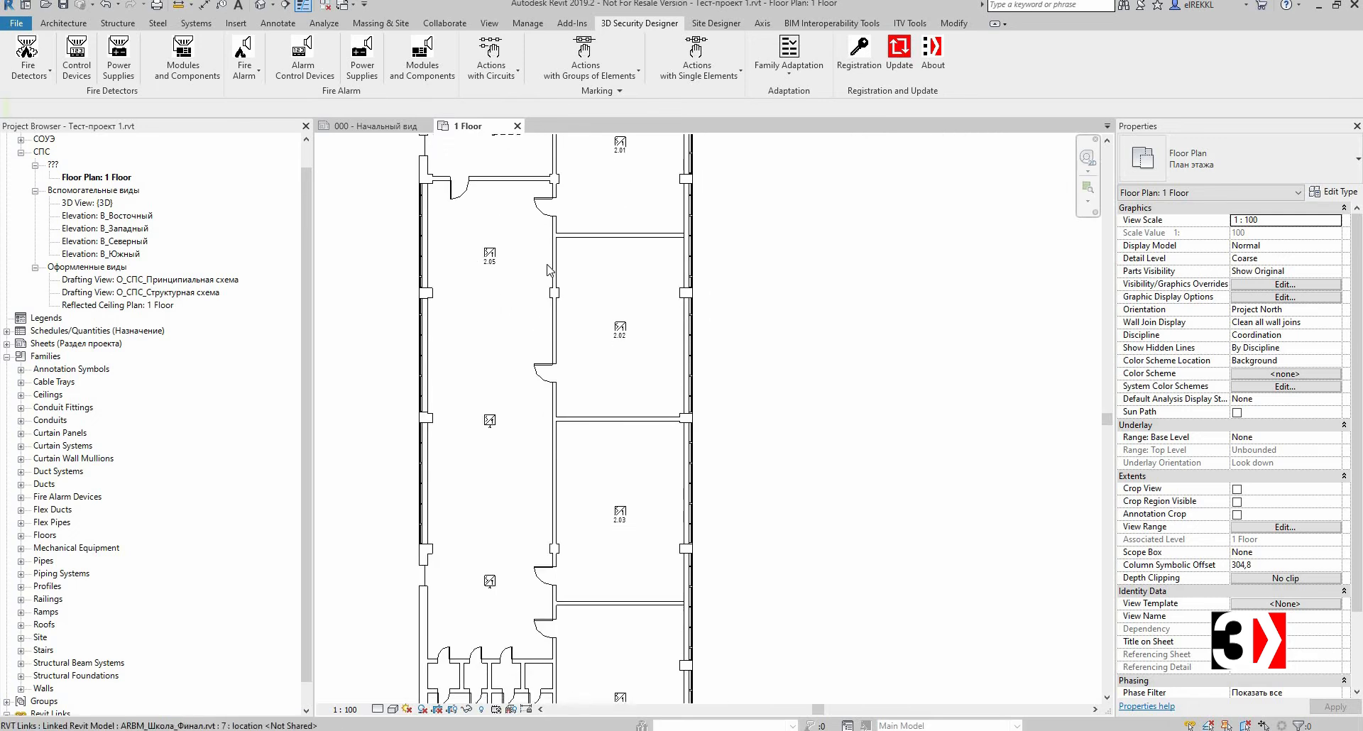
scroll(548, 248, "down", 1)
middle_click_drag(713, 335, 709, 439)
scroll(733, 347, "down", 1)
middle_click_drag(426, 465, 423, 354)
middle_click_drag(494, 296, 492, 345)
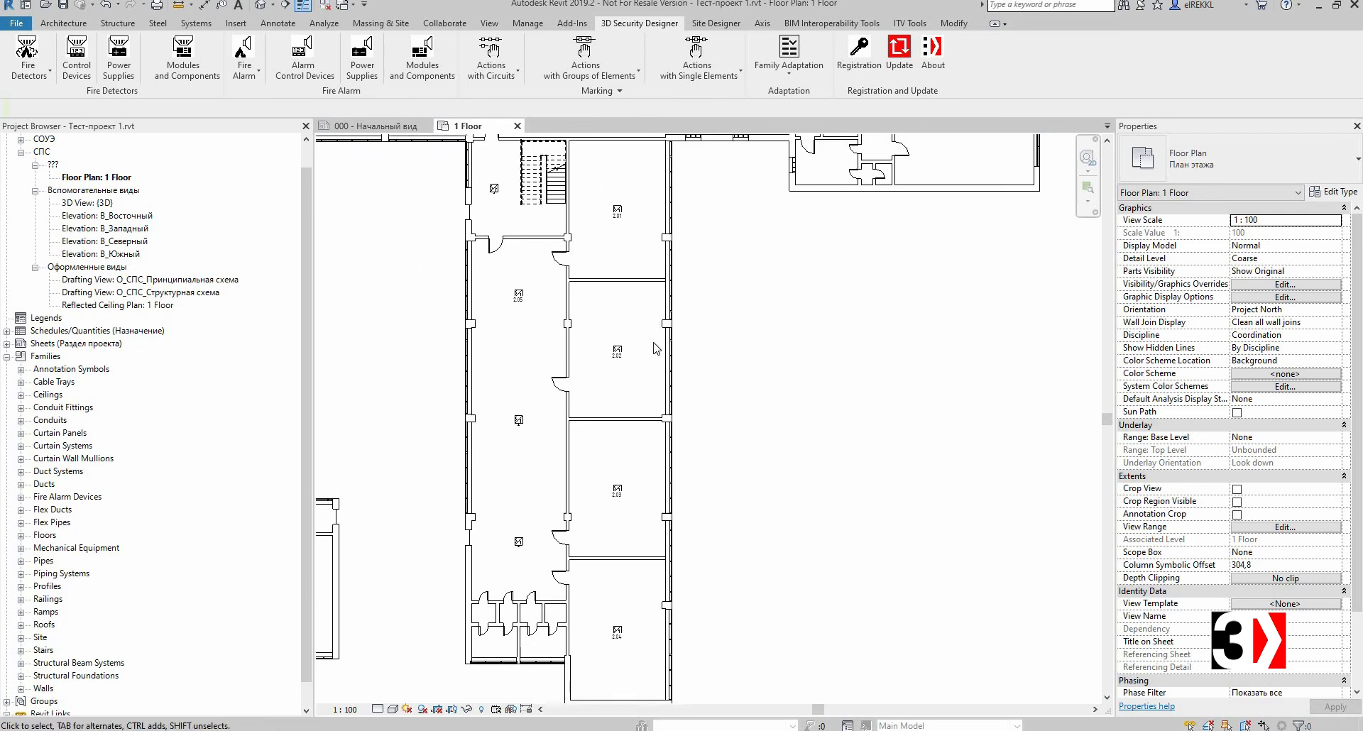
scroll(774, 357, "down", 1)
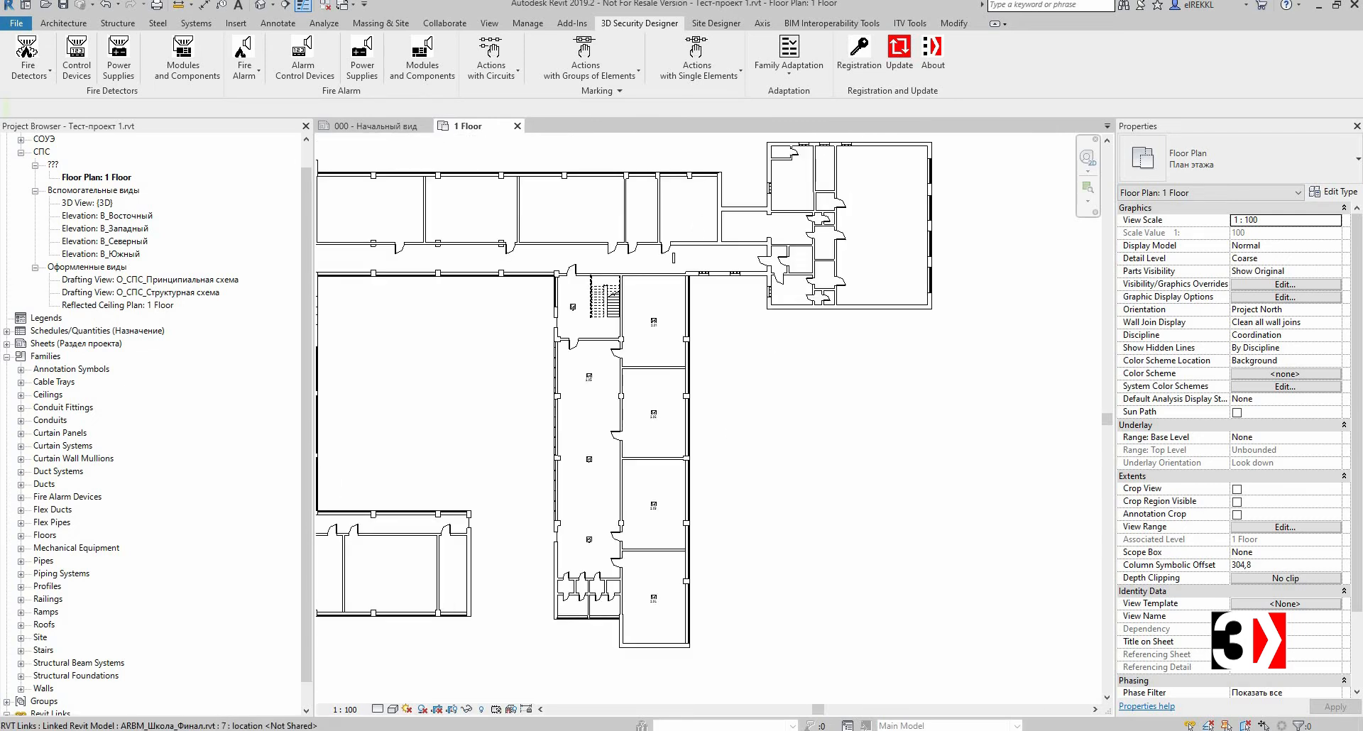
scroll(659, 396, "up", 1)
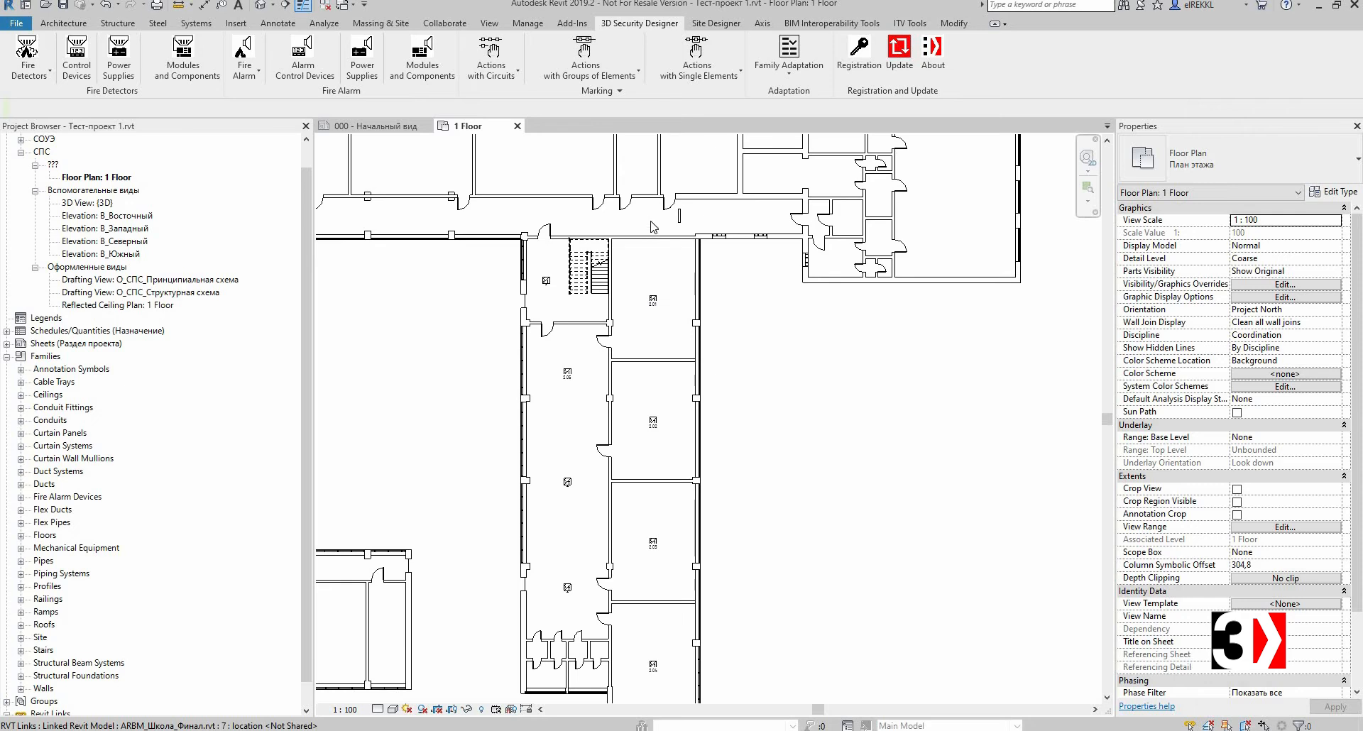
scroll(687, 382, "up", 2)
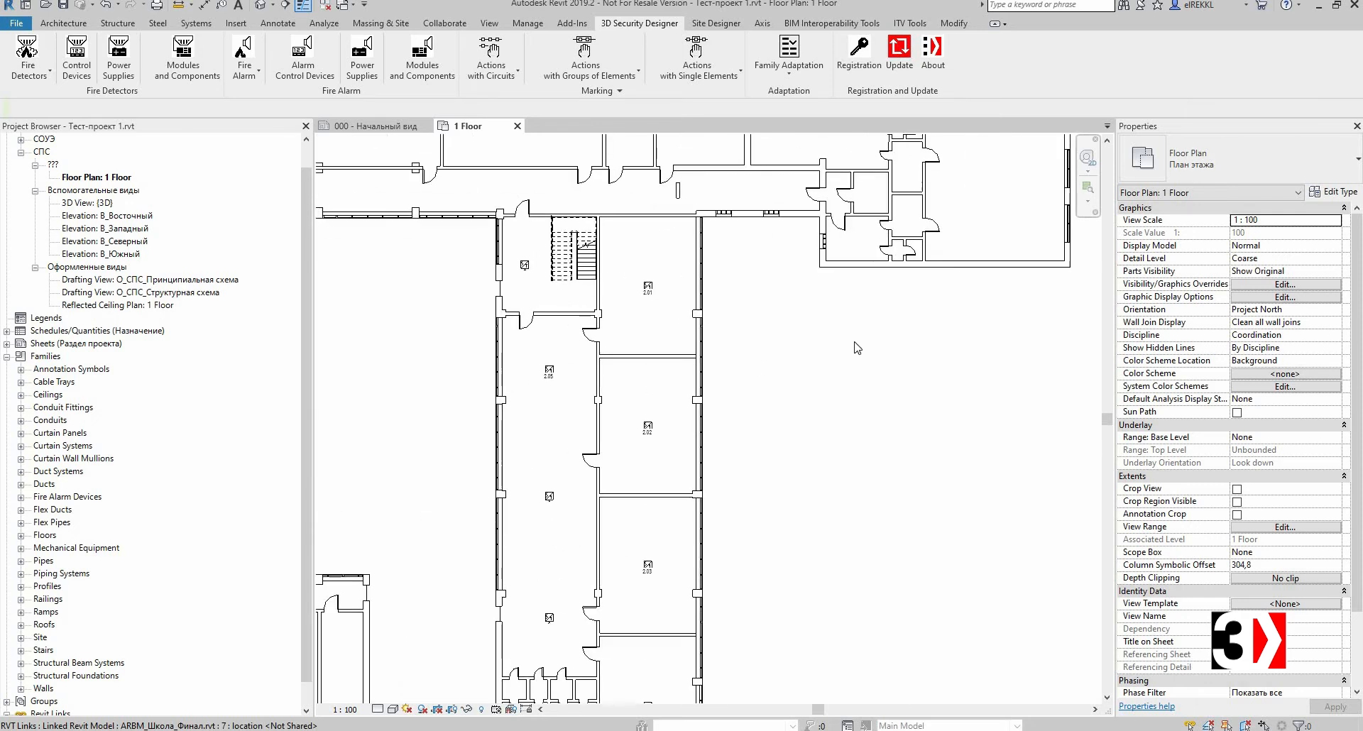
scroll(813, 457, "down", 2)
middle_click_drag(815, 456, 832, 383)
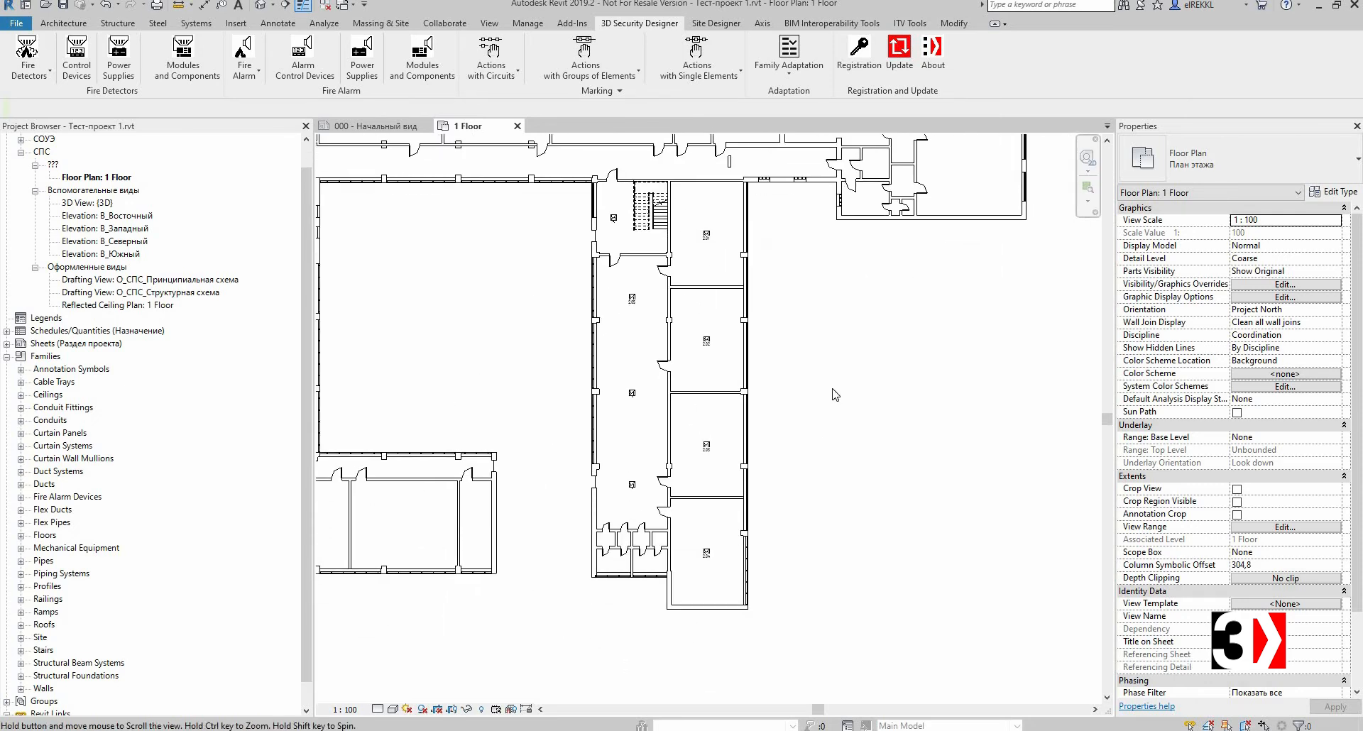
scroll(809, 213, "up", 1)
Step: Assign the alternative mark ВТН??? to the detectors marked 2.01 and 2.02
left_click(708, 67)
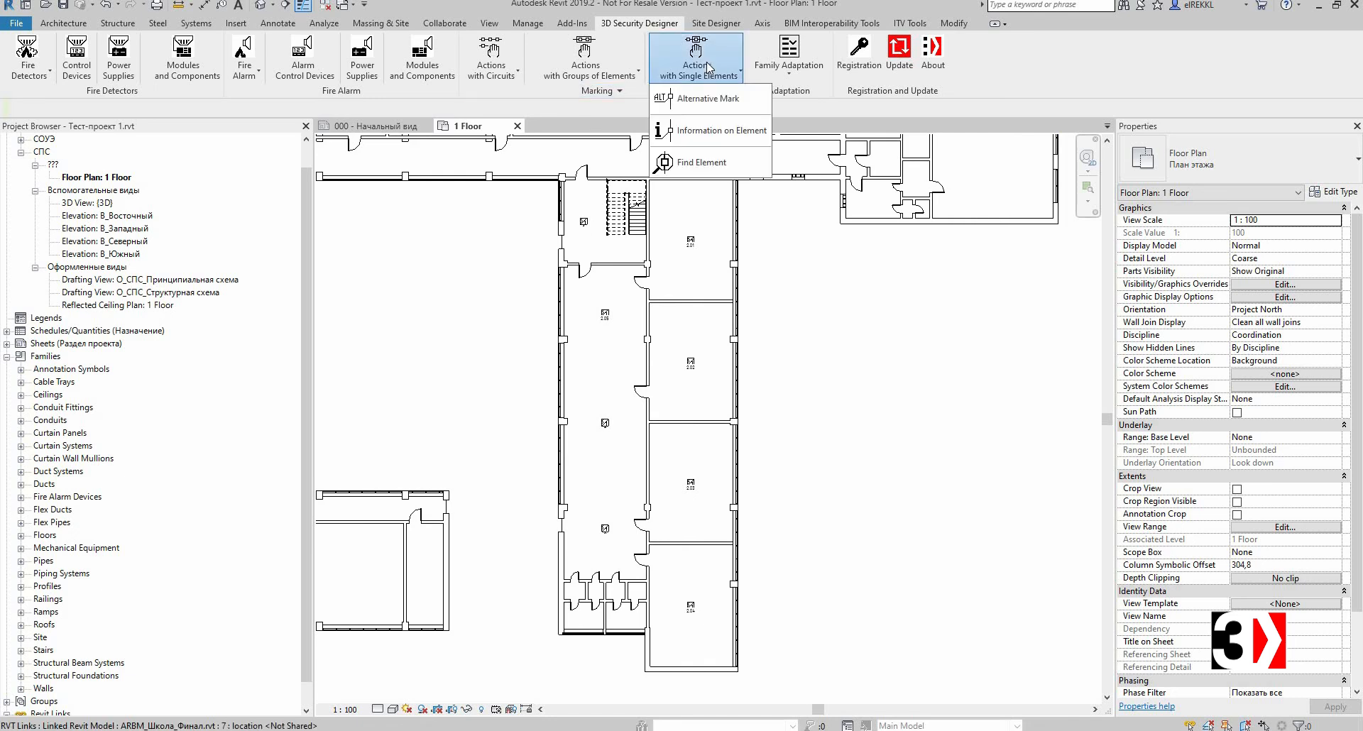
left_click(710, 98)
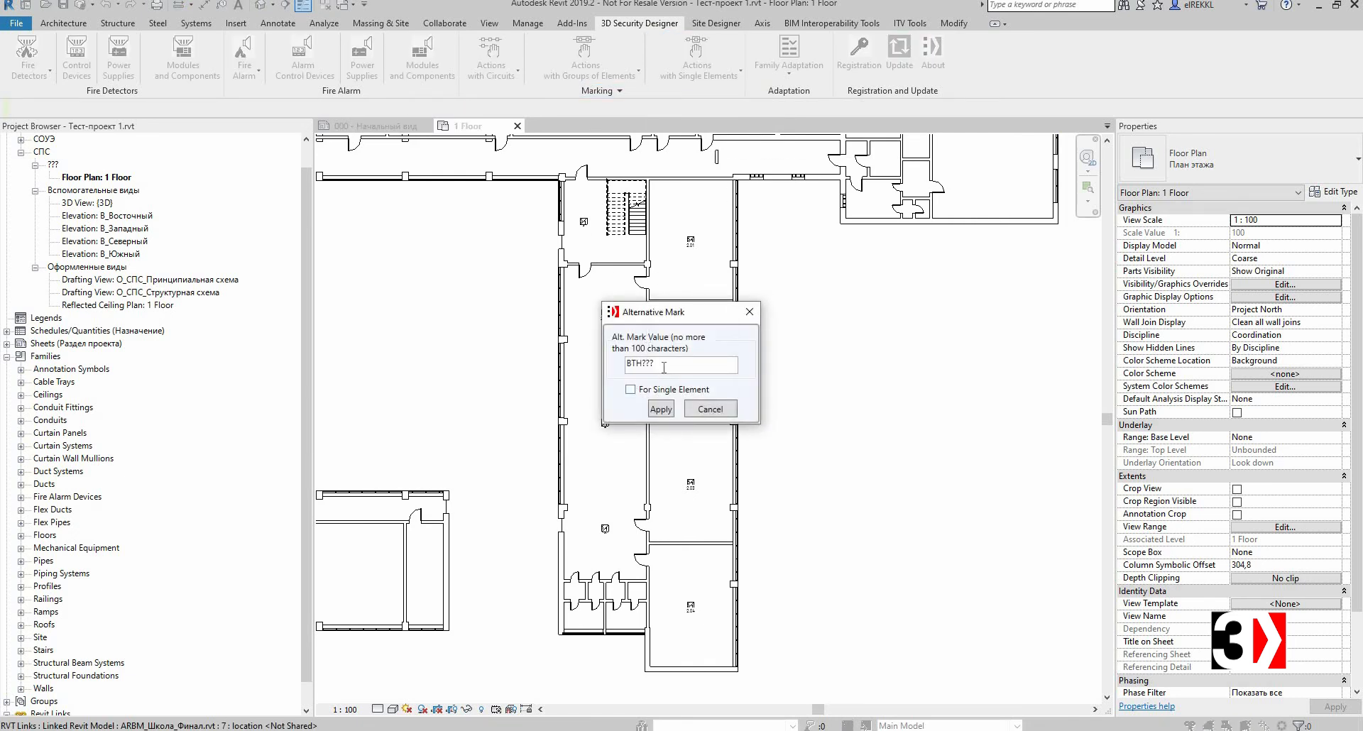
double_click(624, 371)
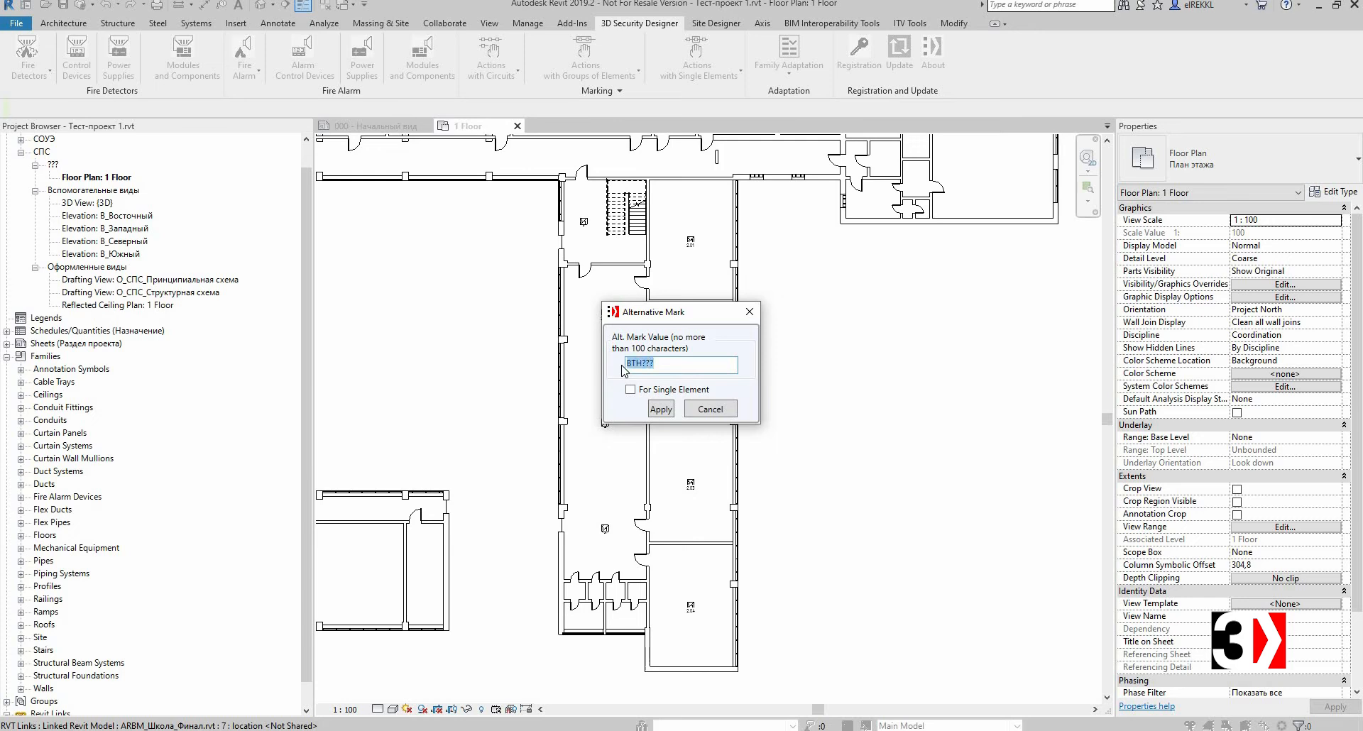
left_click(719, 365)
left_click(664, 409)
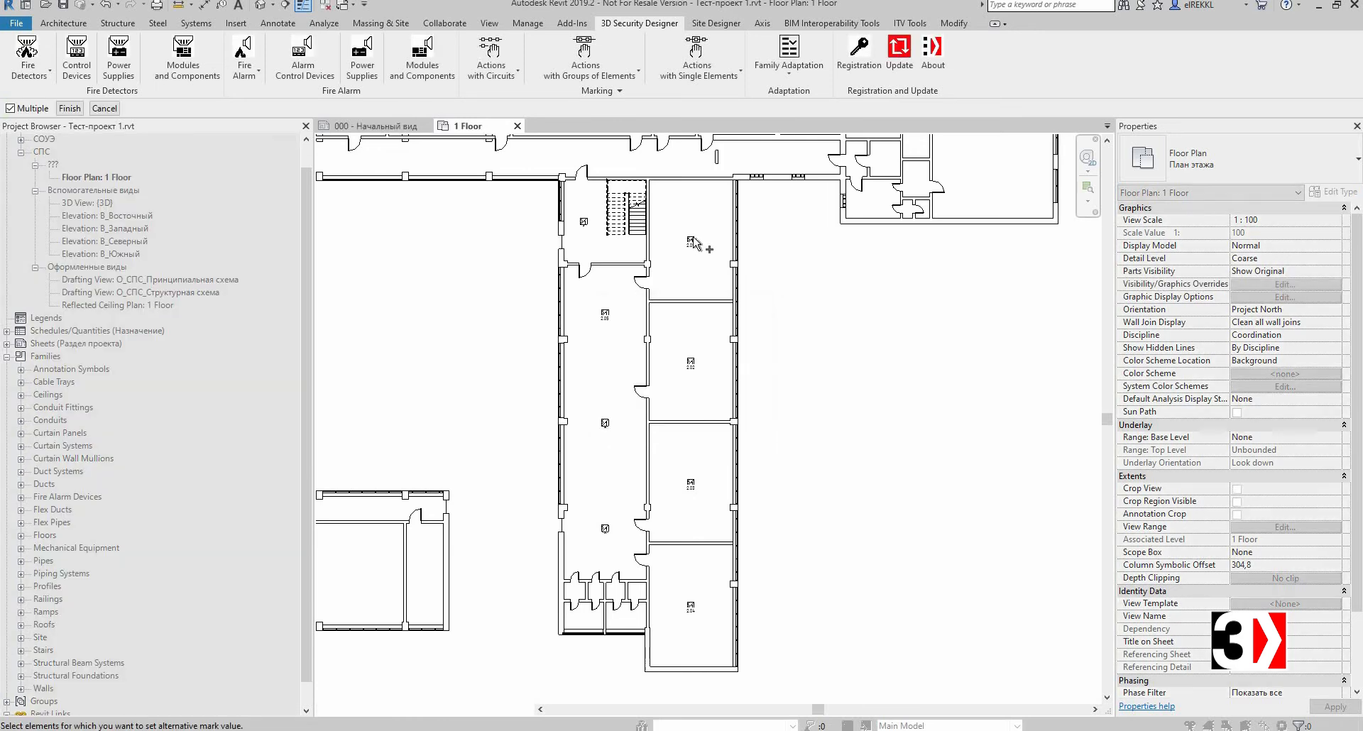
scroll(699, 244, "up", 1)
left_click(693, 240)
left_click(698, 399)
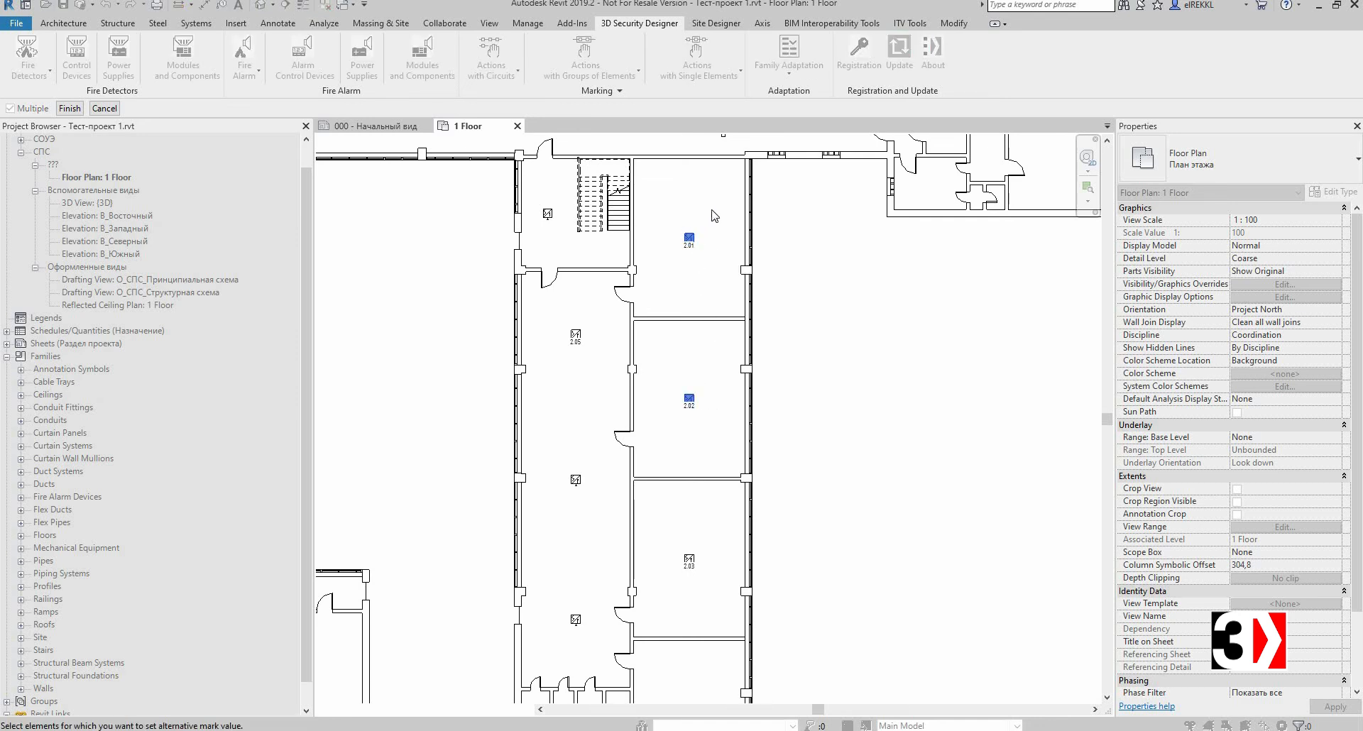
left_click(69, 108)
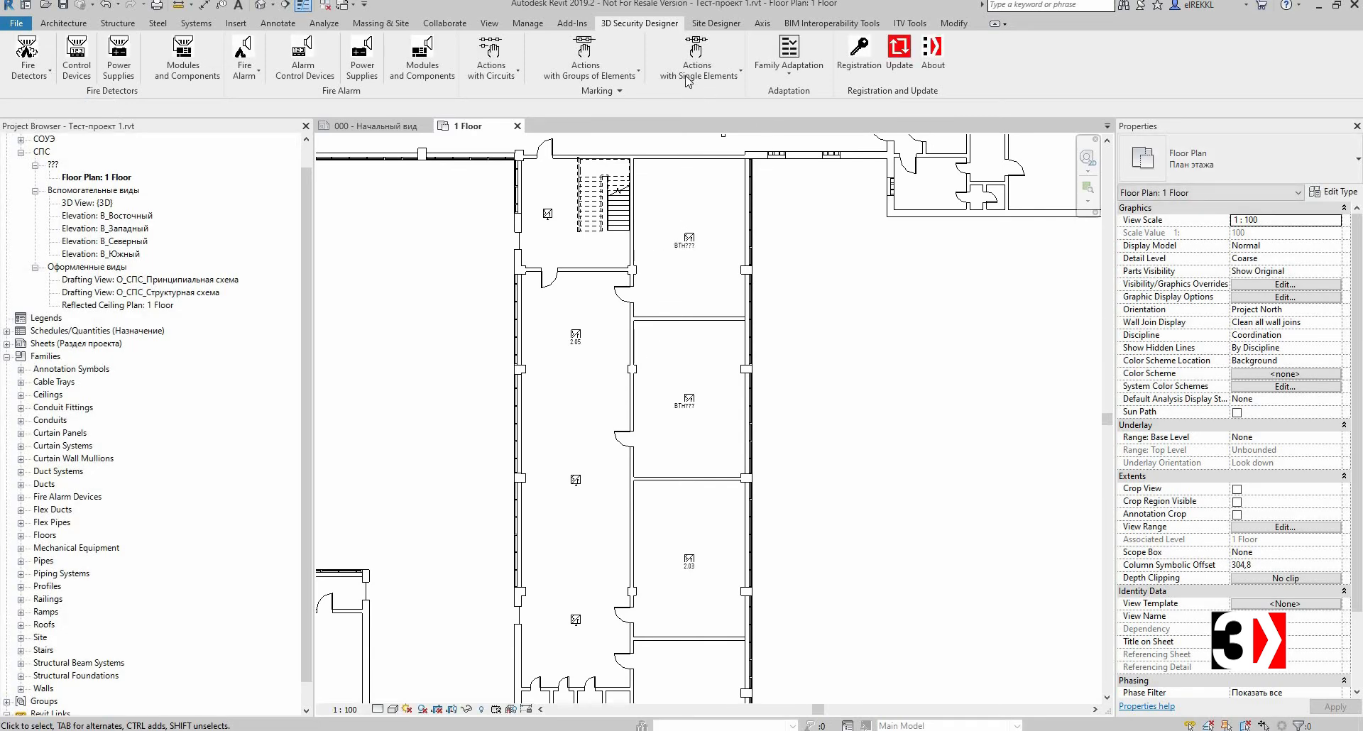
Step: Find the detector by its mark value 2.05
left_click(698, 60)
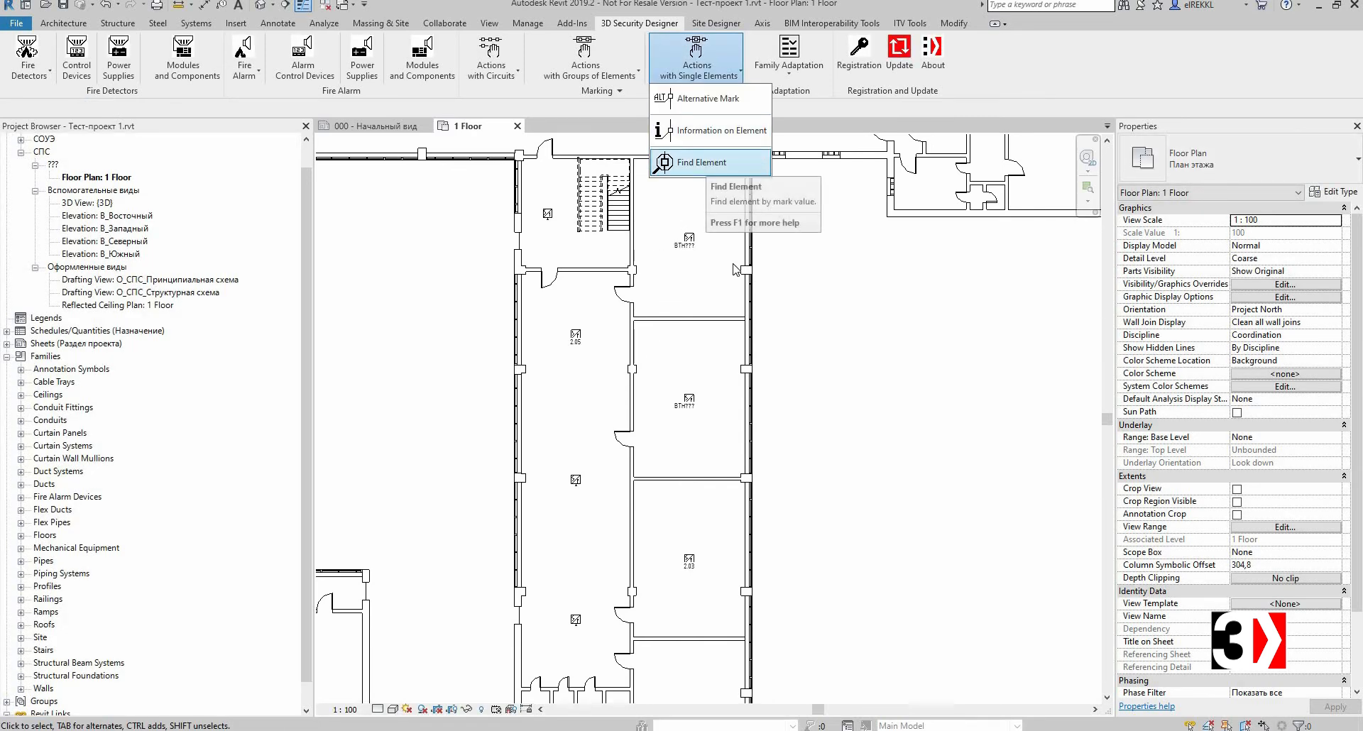
left_click(732, 185)
left_click_drag(671, 321, 759, 331)
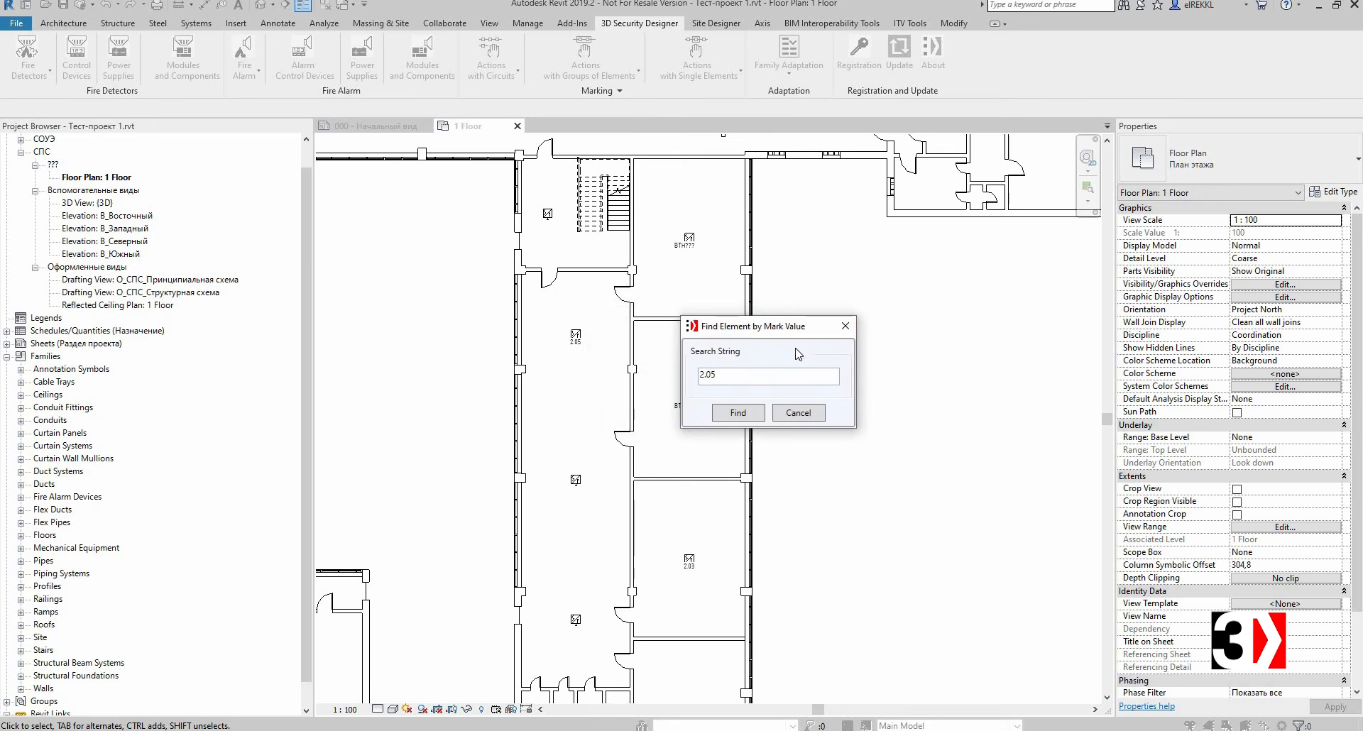
left_click_drag(786, 328, 764, 339)
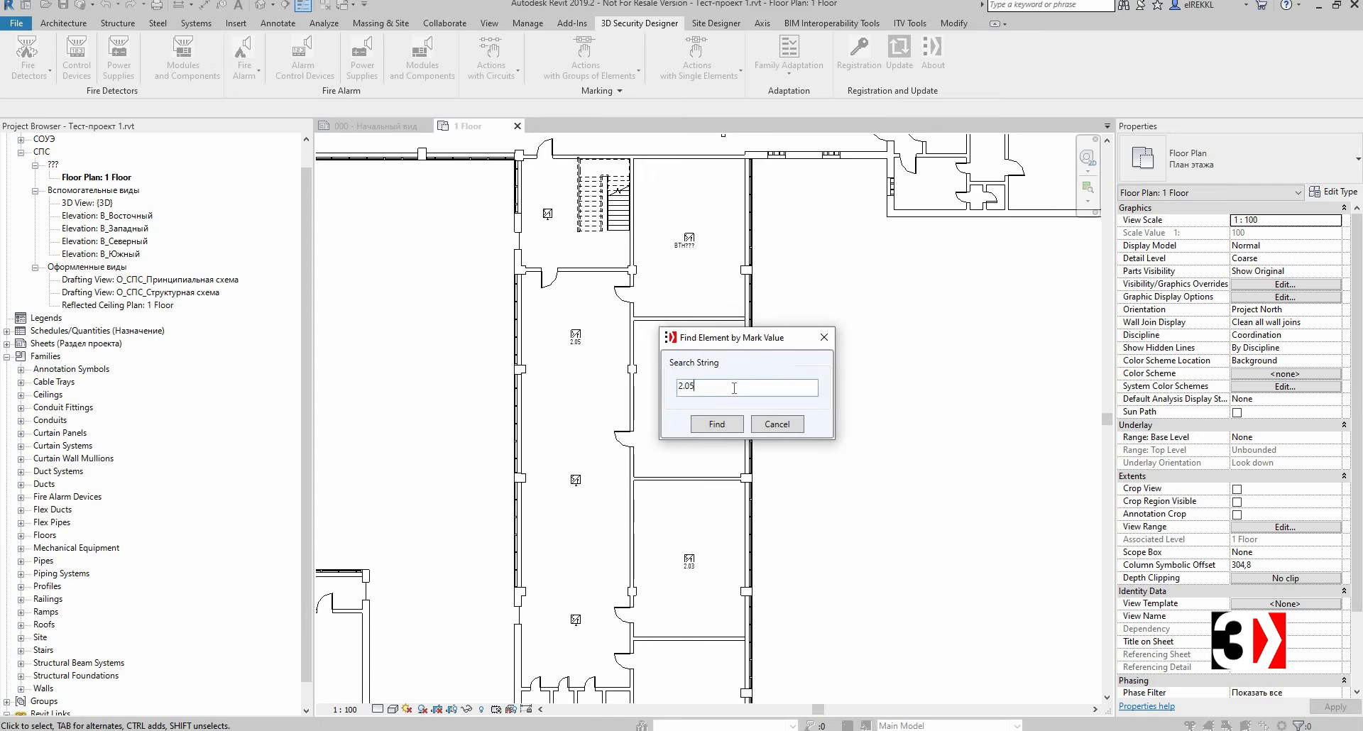
left_click_drag(678, 387, 692, 387)
left_click(711, 390)
key("Return")
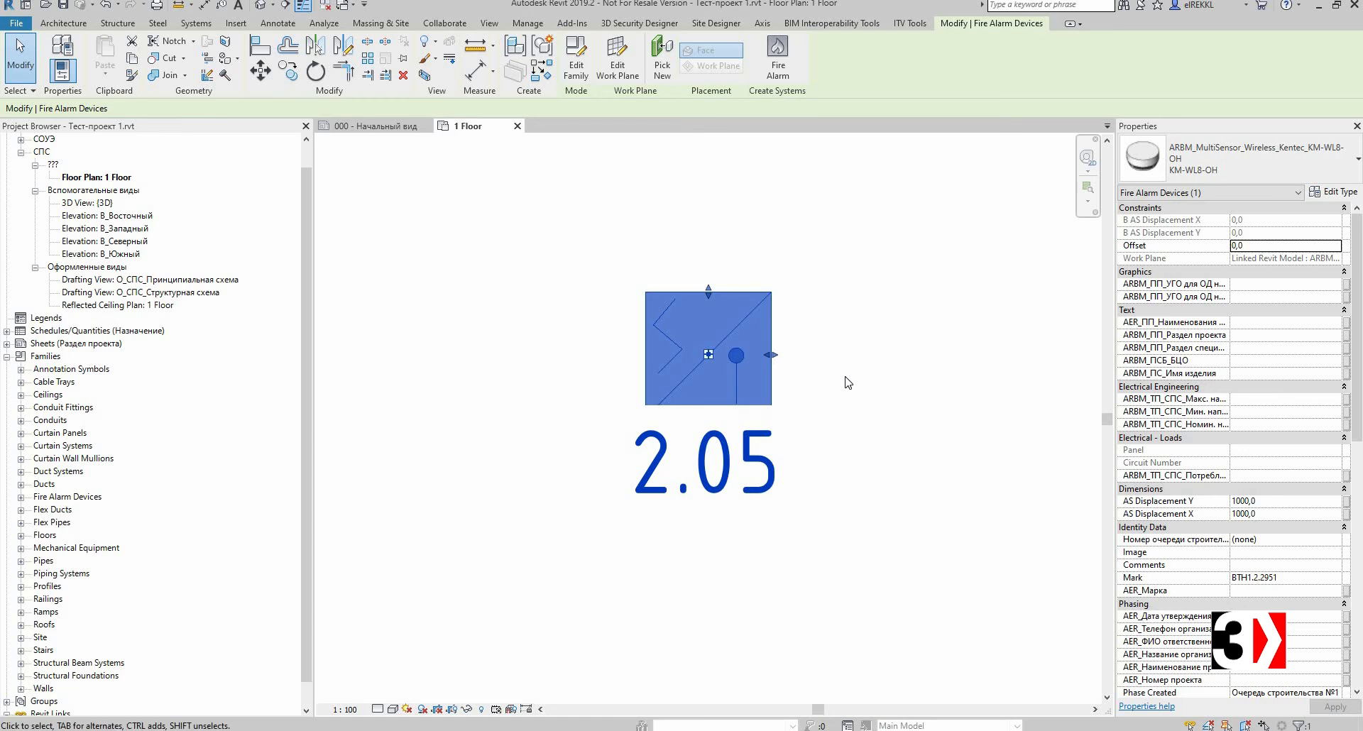
scroll(848, 382, "up", 1)
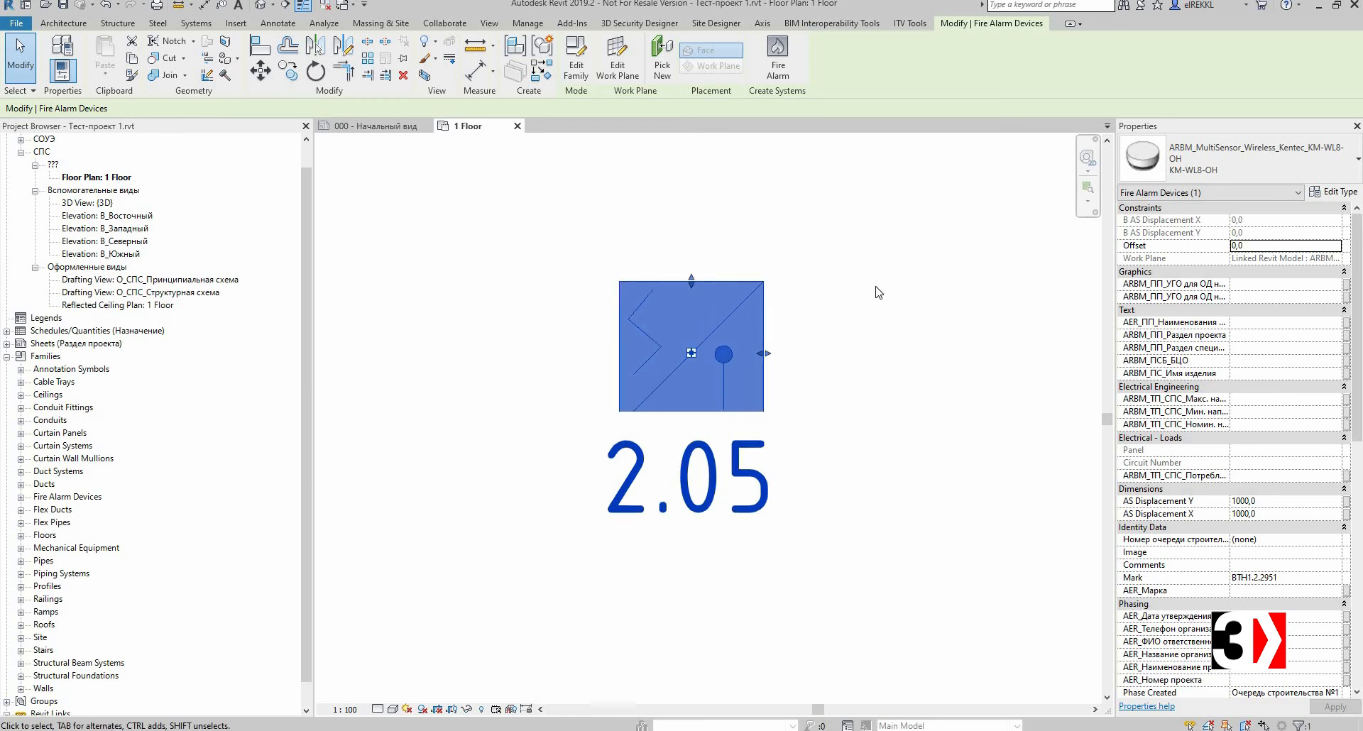
left_click(871, 375)
scroll(811, 386, "down", 4)
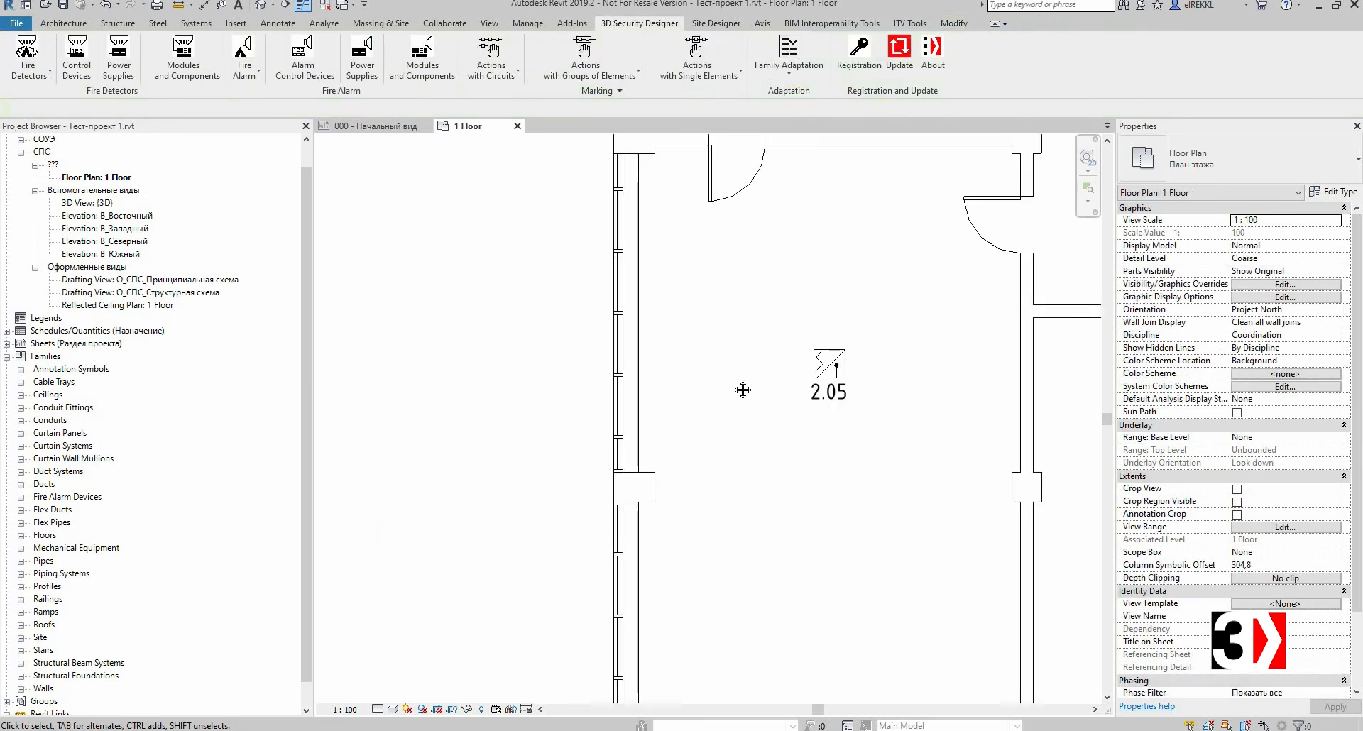
middle_click_drag(810, 386, 711, 386)
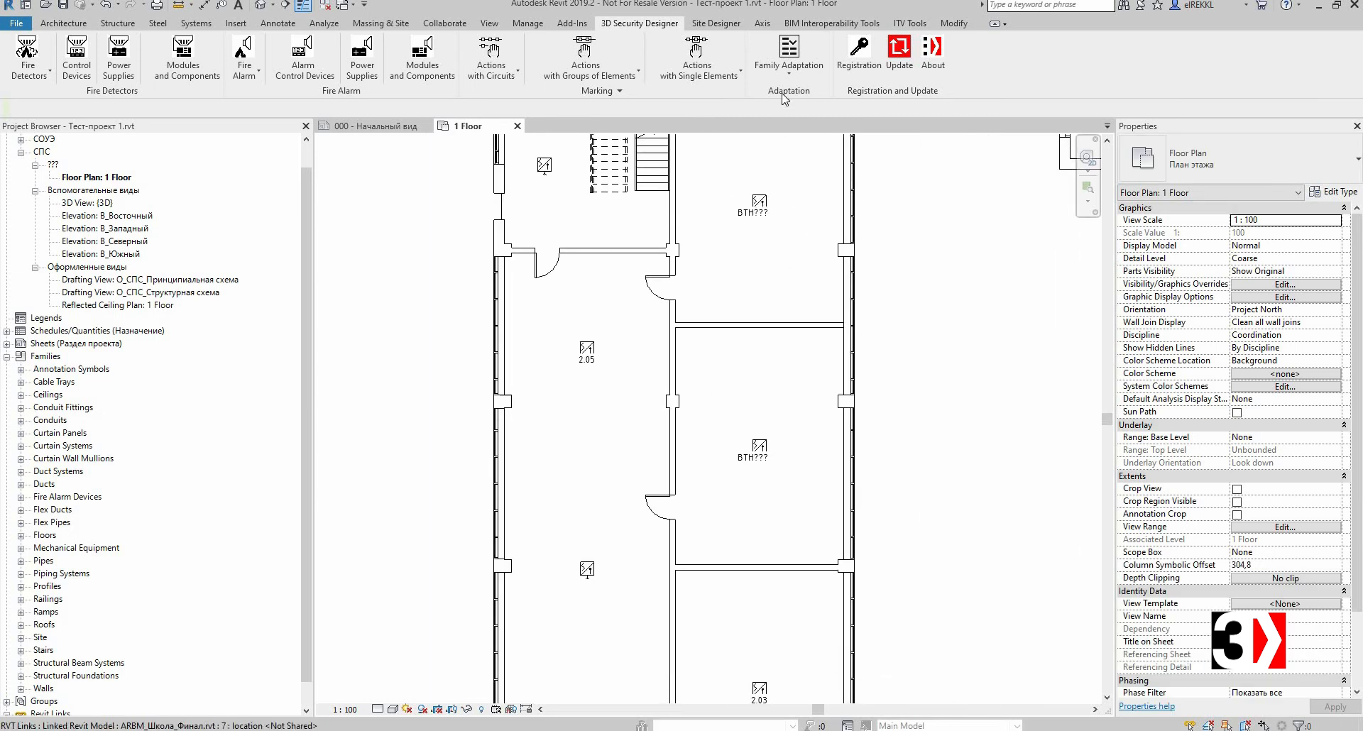
Step: Show the element marking information for the detector with alternative mark ВТН??? in the second room
left_click(718, 74)
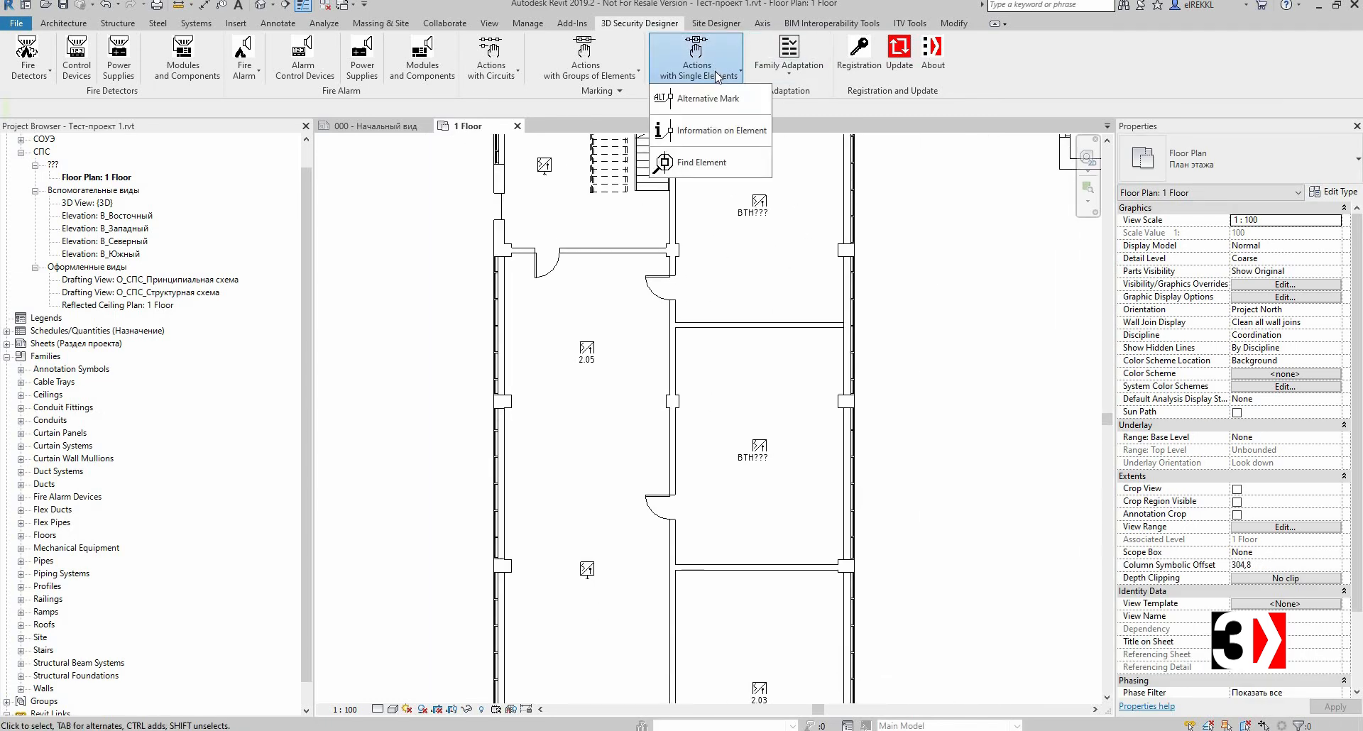
left_click(722, 132)
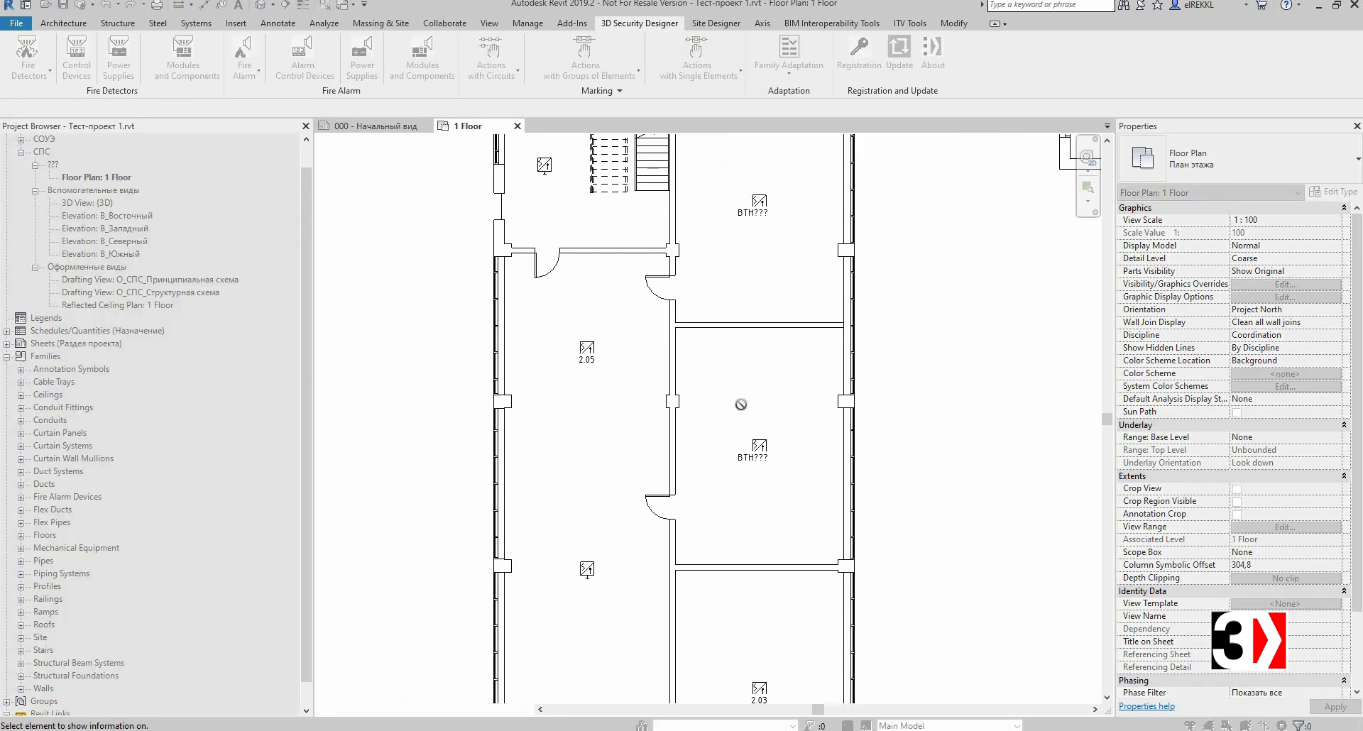
middle_click_drag(742, 404, 767, 391)
middle_click_drag(725, 294, 725, 292)
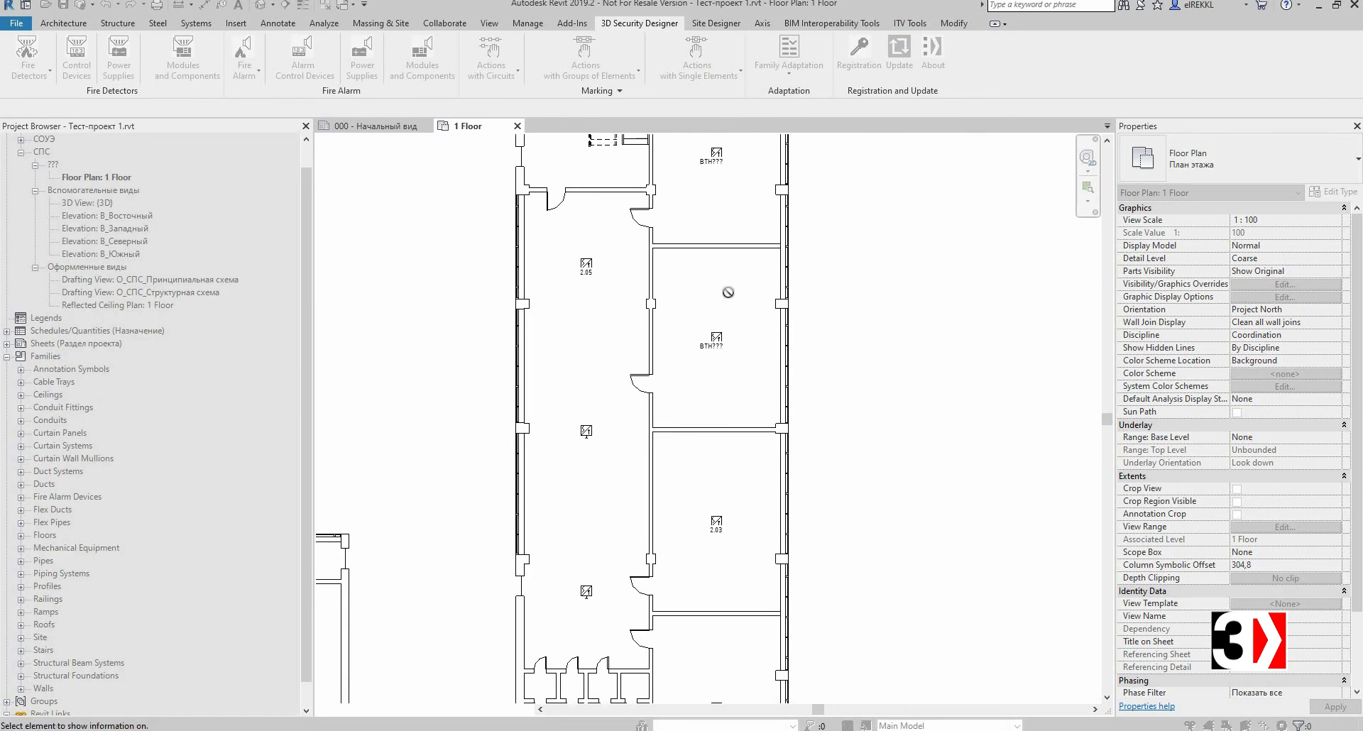
scroll(748, 358, "down", 1)
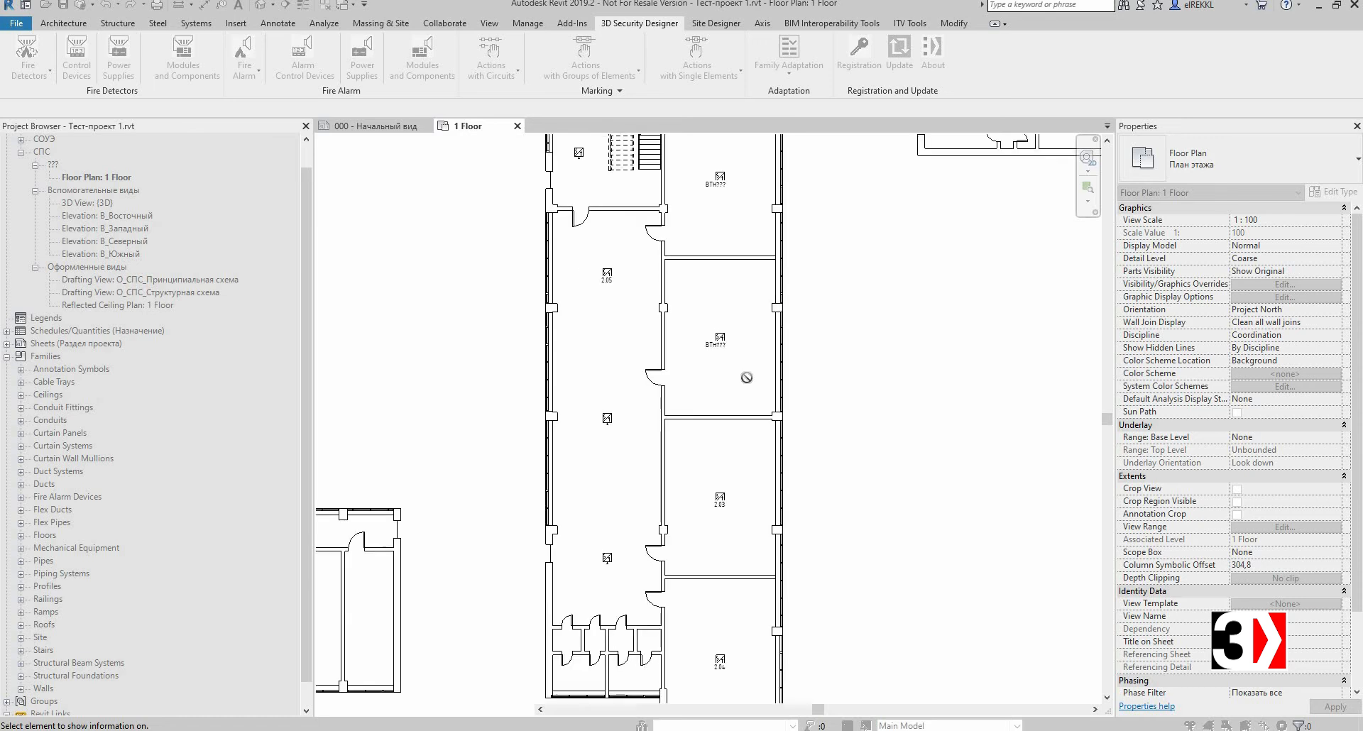
scroll(747, 376, "up", 2)
scroll(744, 369, "down", 3)
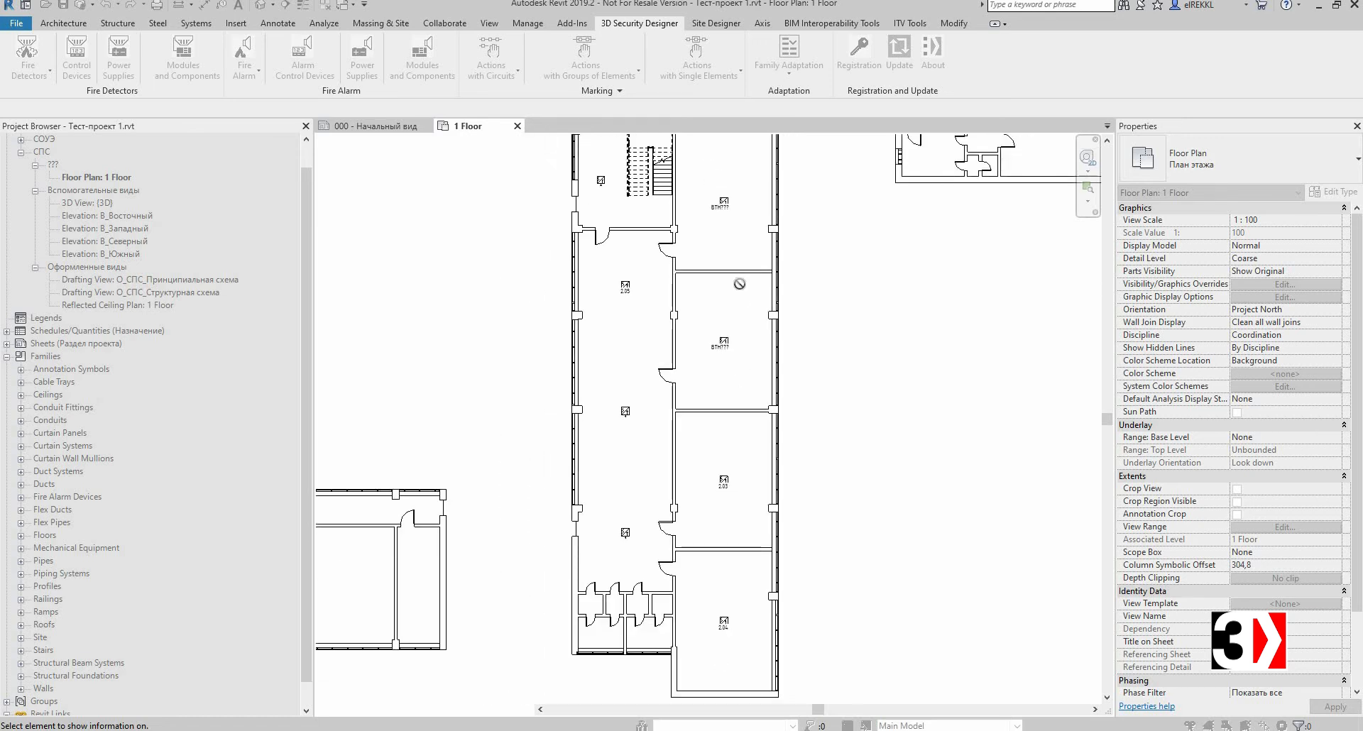
scroll(748, 320, "down", 1)
middle_click_drag(702, 254, 701, 305)
scroll(722, 339, "up", 2)
scroll(736, 382, "down", 1)
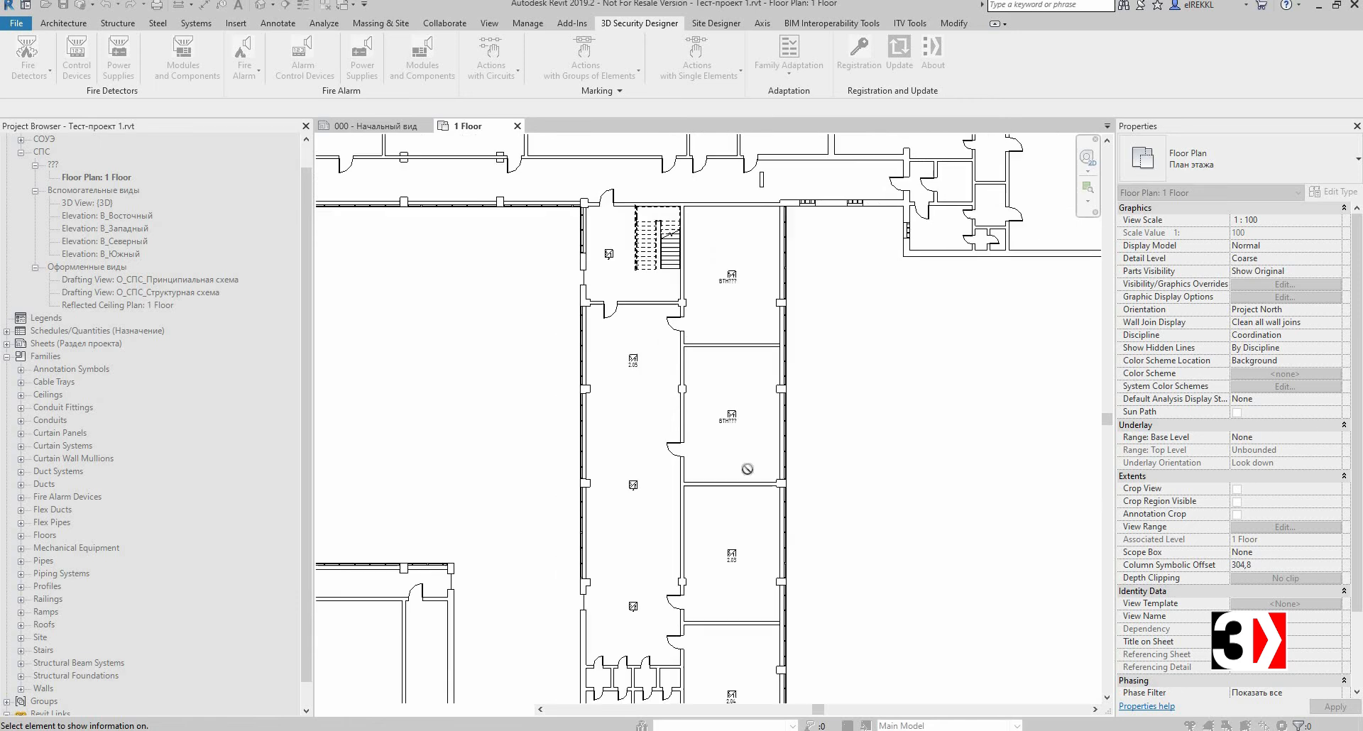
scroll(748, 468, "down", 1)
middle_click_drag(748, 469, 746, 448)
middle_click_drag(727, 397, 716, 346)
scroll(715, 355, "up", 3)
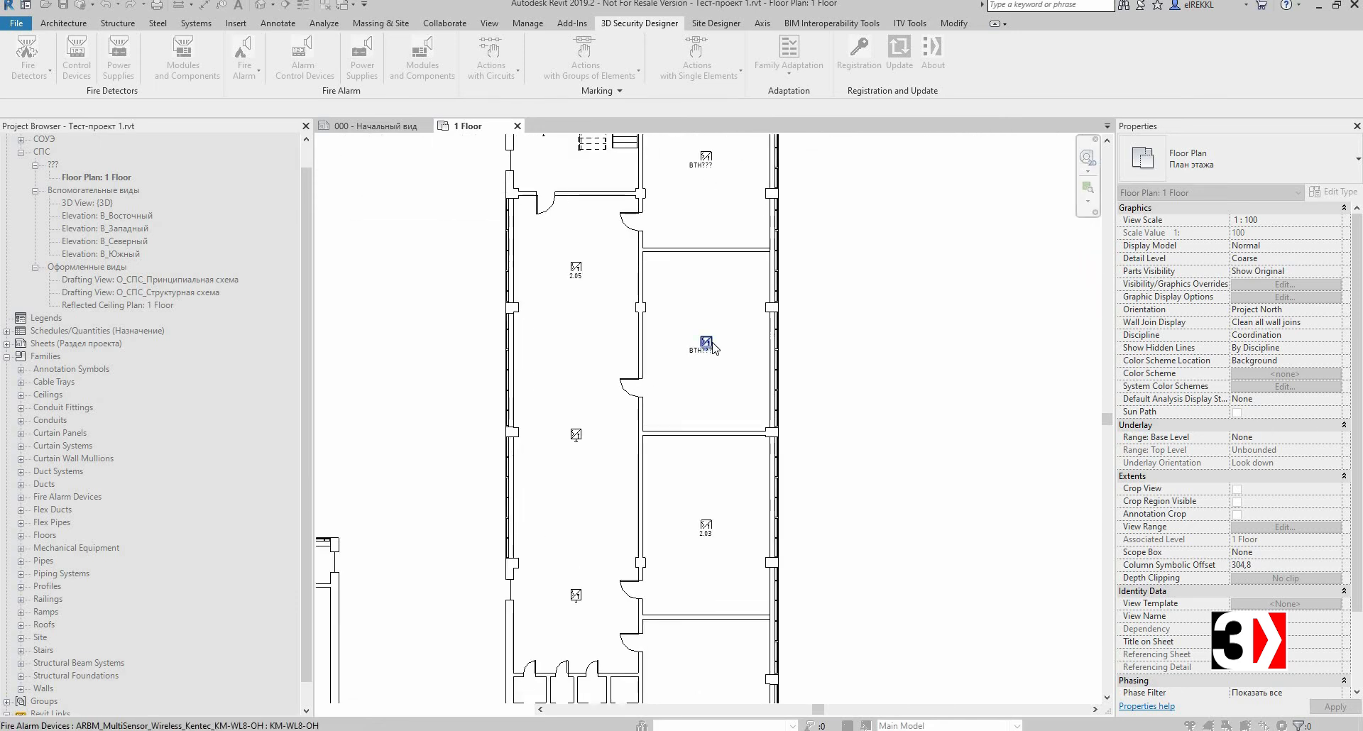
left_click(713, 346)
left_click_drag(681, 294, 824, 305)
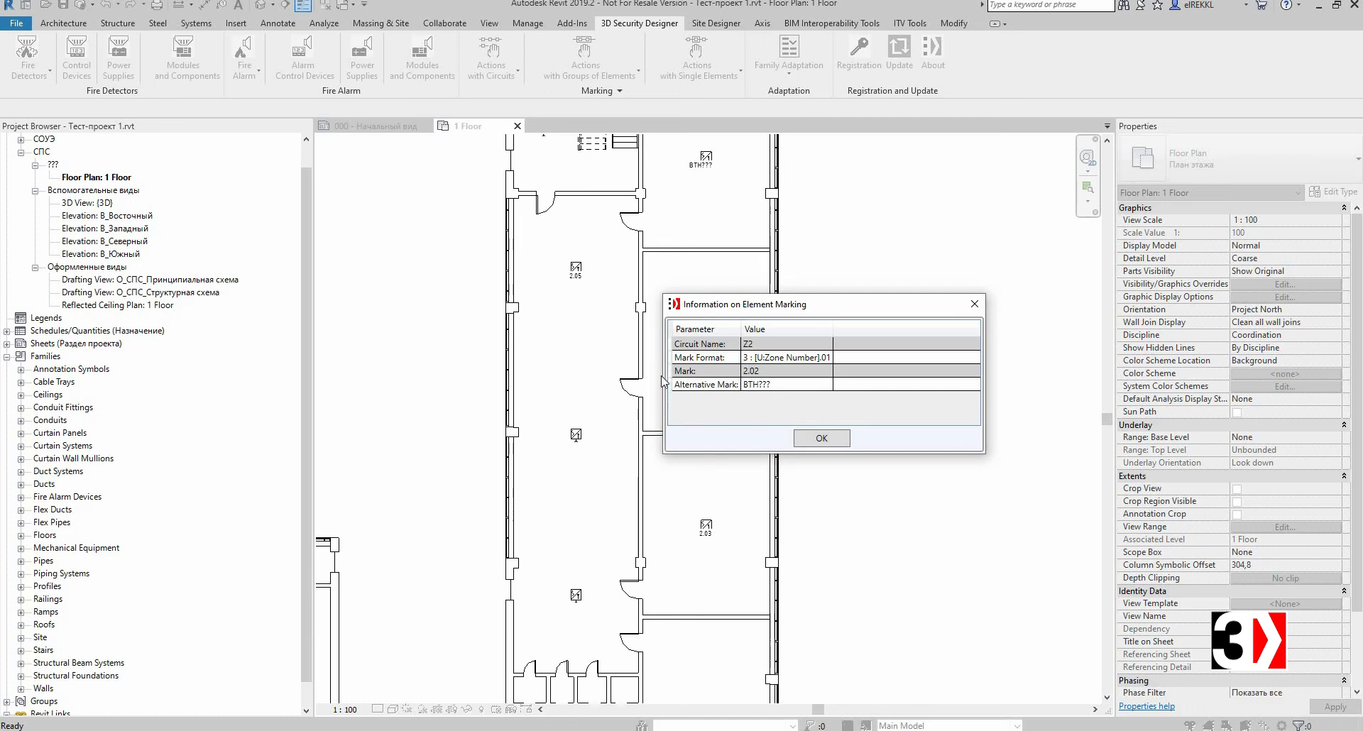
left_click_drag(807, 304, 884, 282)
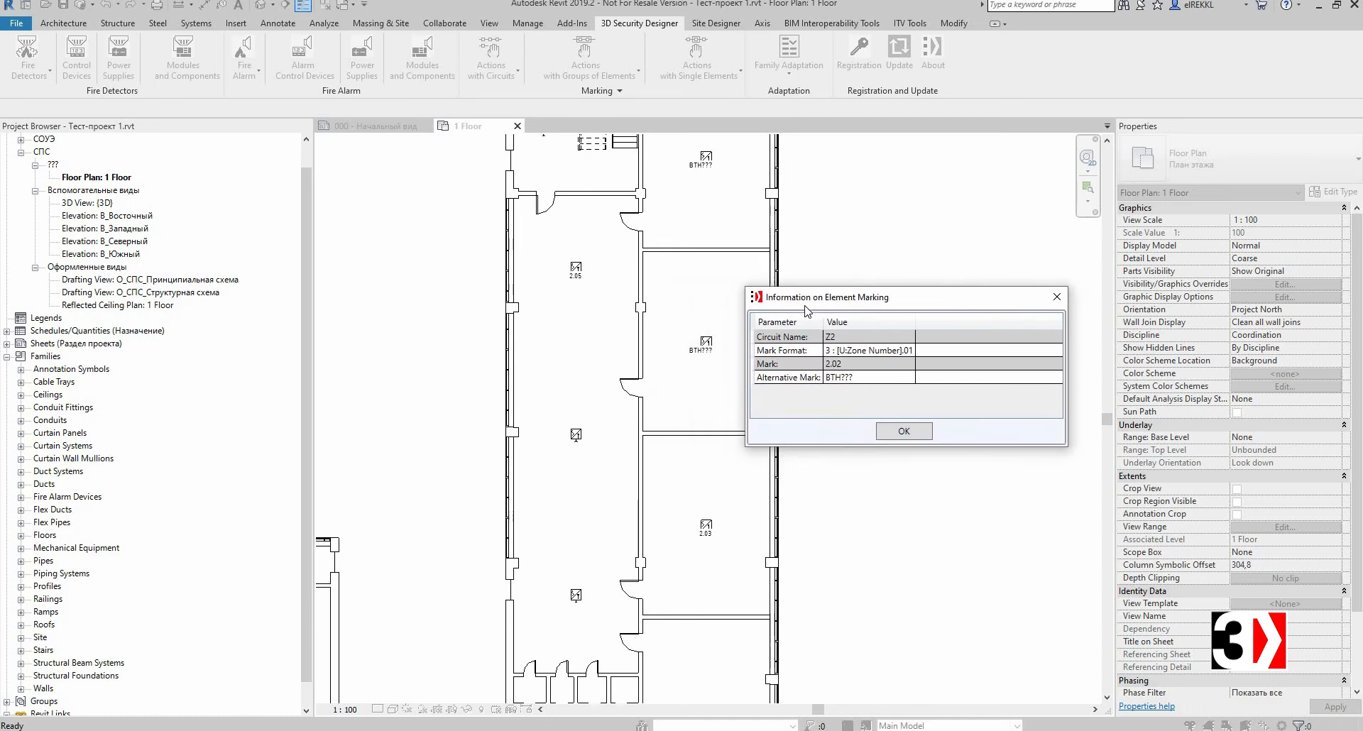
left_click(899, 418)
Step: Start Family Adaptation, select the Fire Alarm, Fire Alert template and set the source folder to D:\Adapt From
scroll(791, 371, "down", 3)
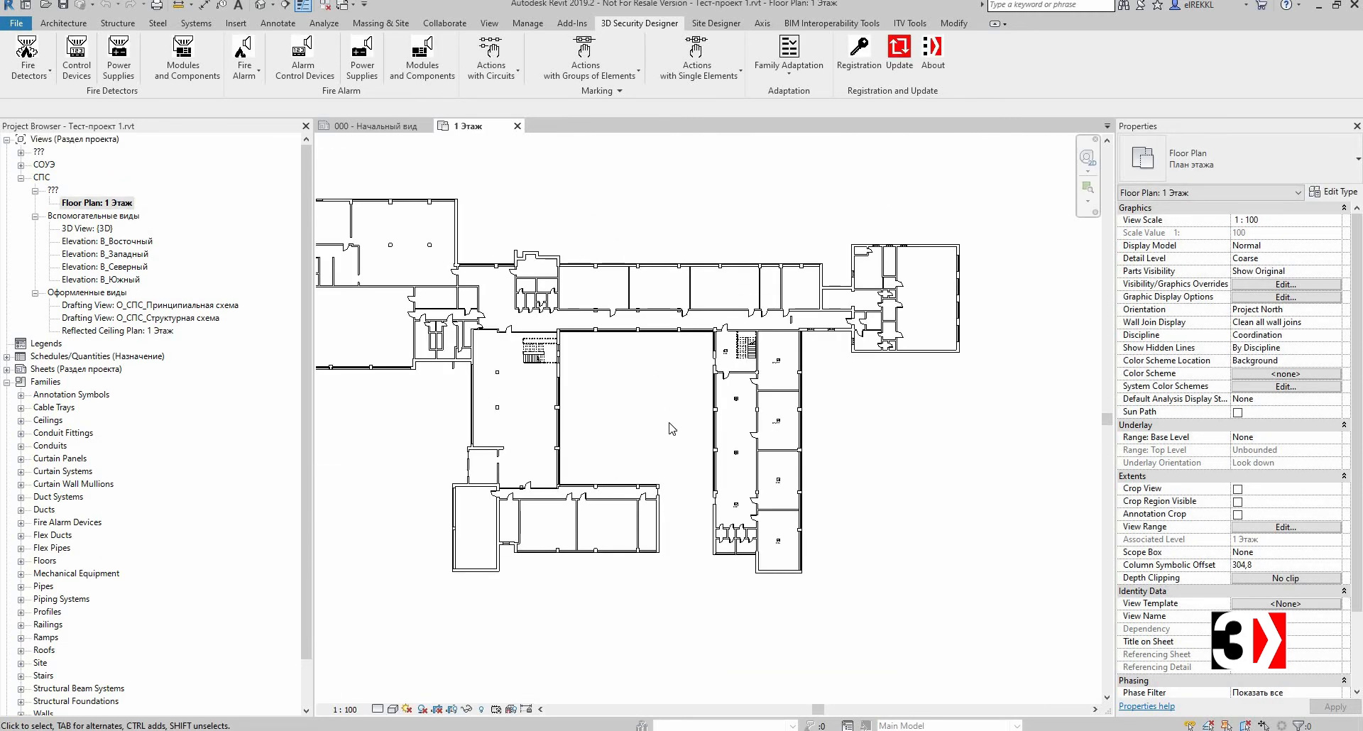
left_click(793, 76)
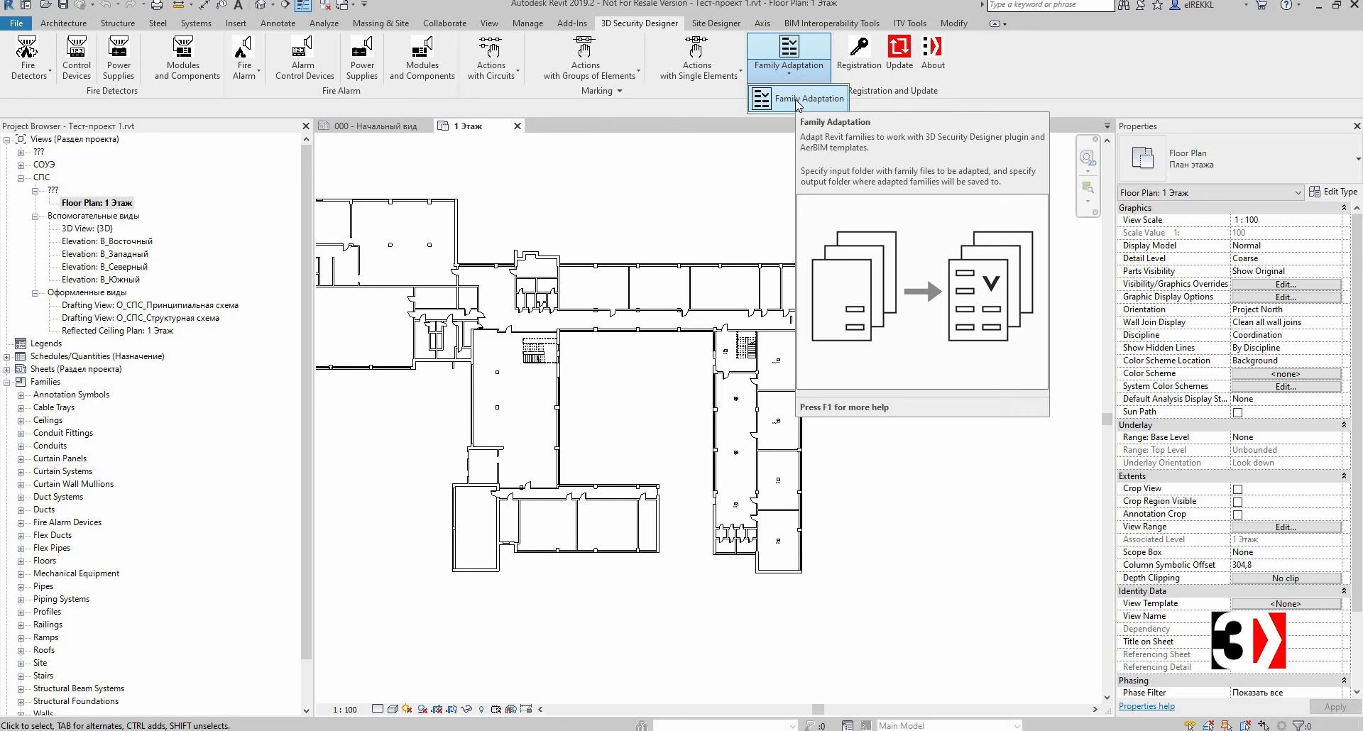
left_click(798, 100)
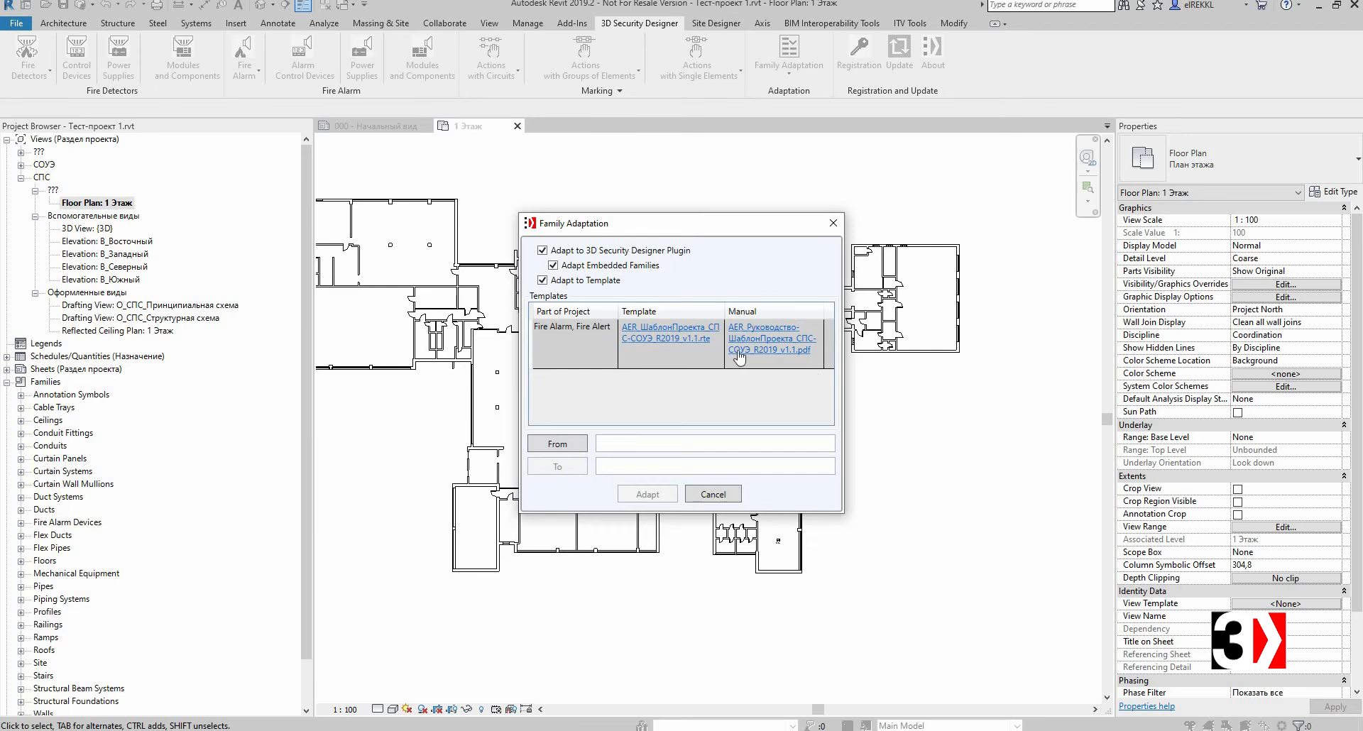
left_click(590, 338)
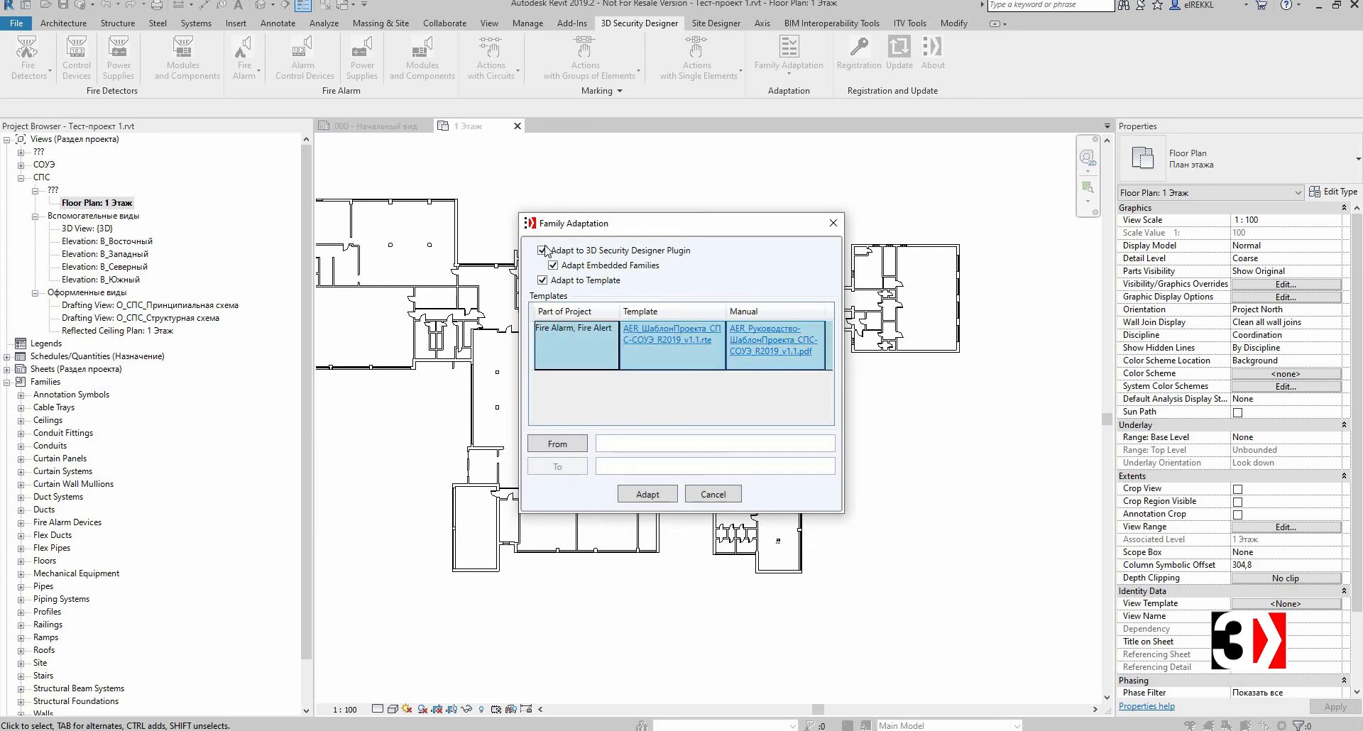
left_click(565, 445)
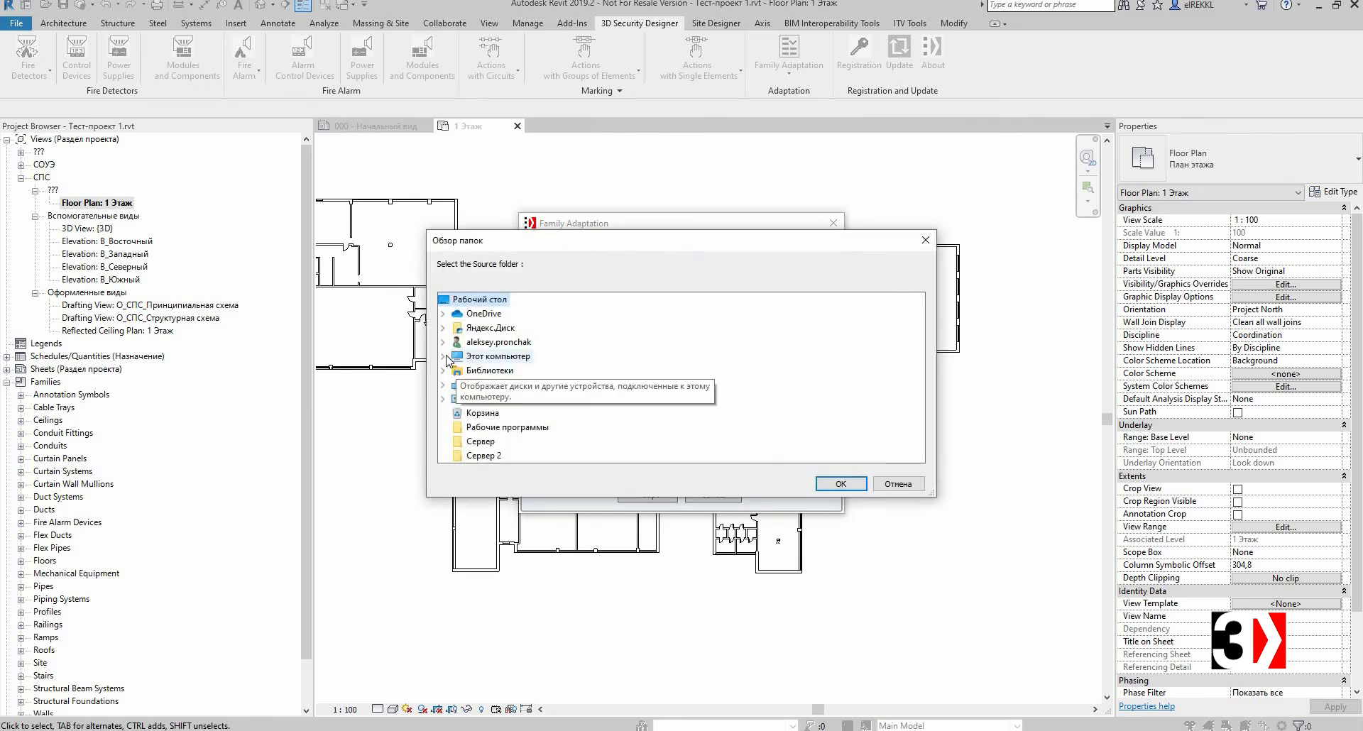
left_click(444, 356)
left_click(458, 428)
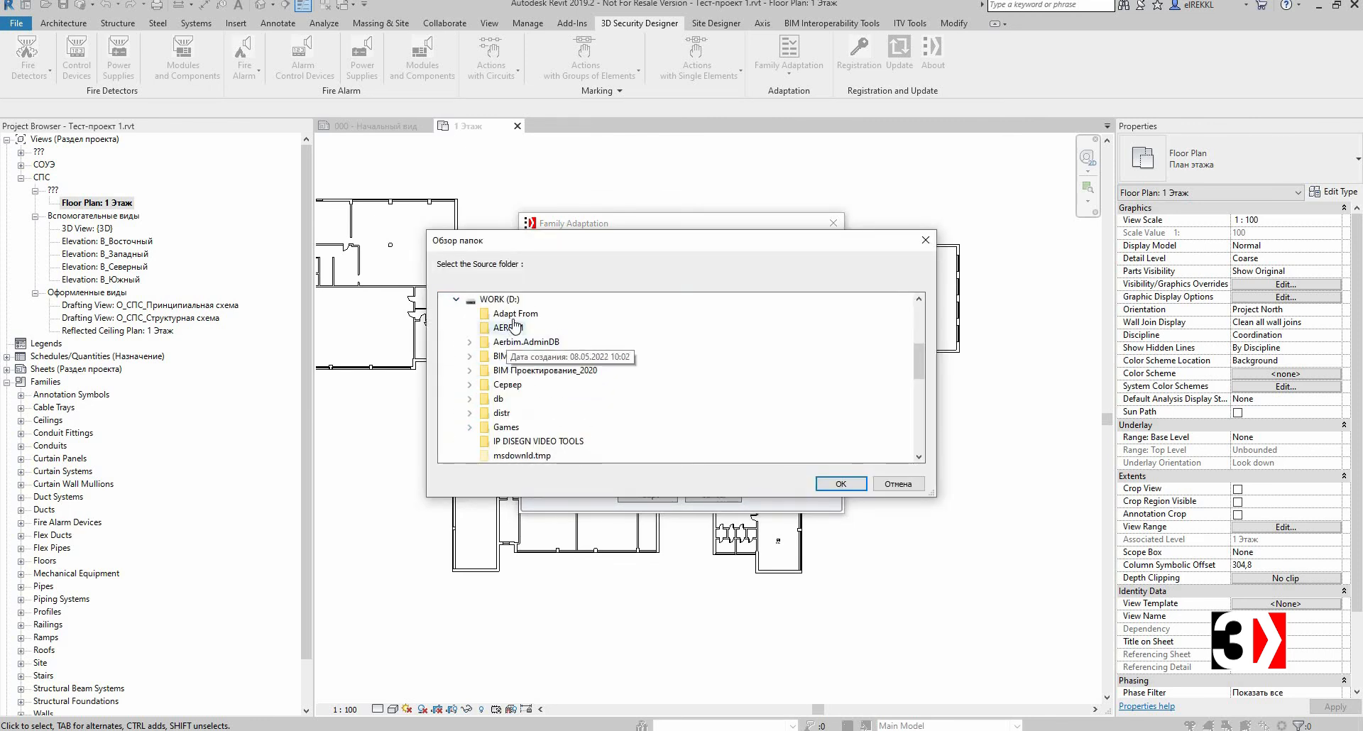
left_click(514, 314)
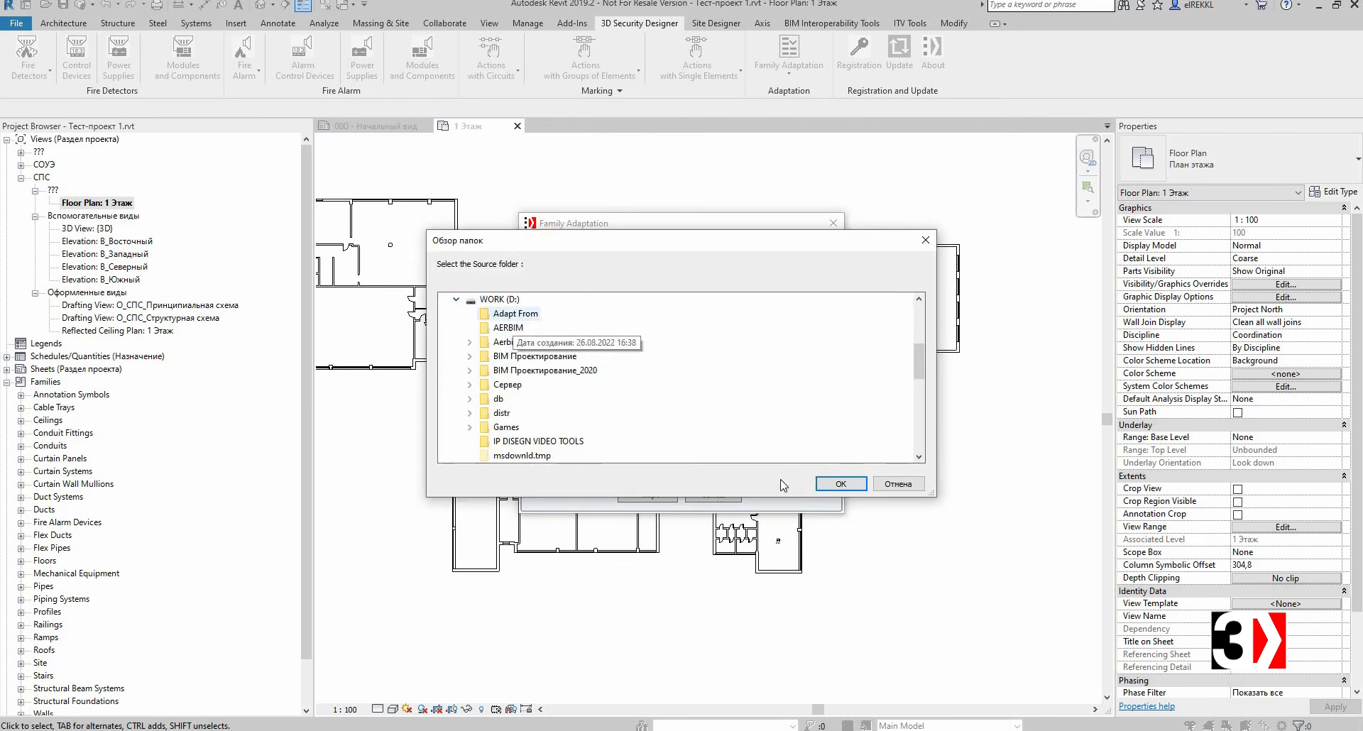
key("Return")
Step: Set the destination folder to D:\Adapt From, accept the Adapted subfolder, and run the family adaptation
left_click(574, 468)
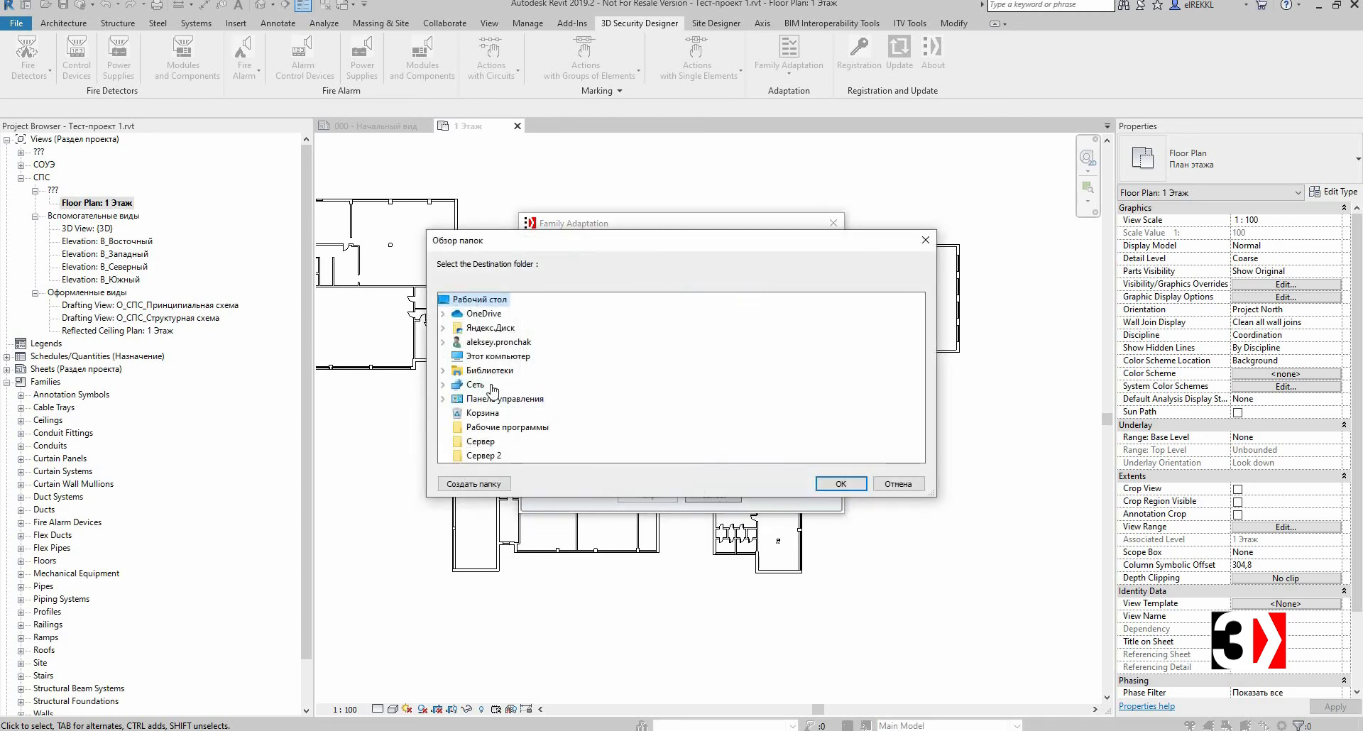
left_click(445, 357)
left_click(457, 428)
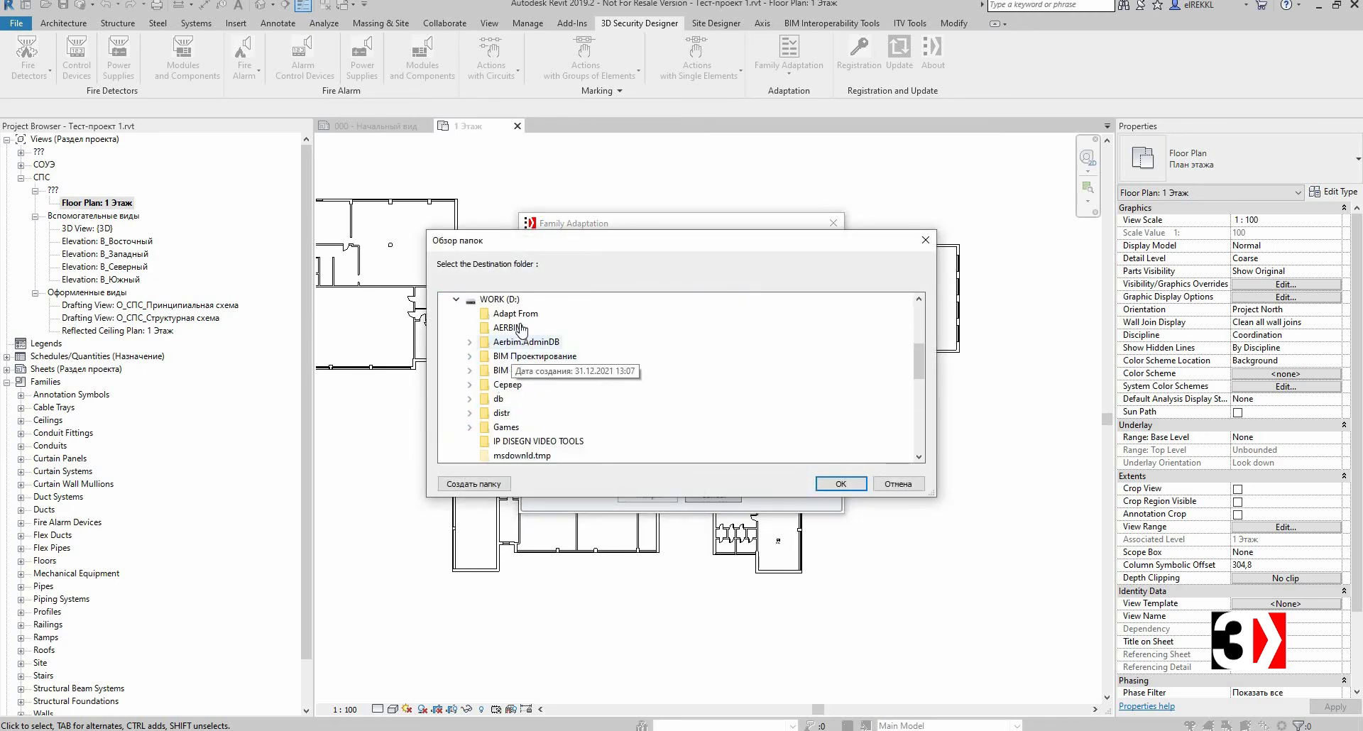
left_click(514, 313)
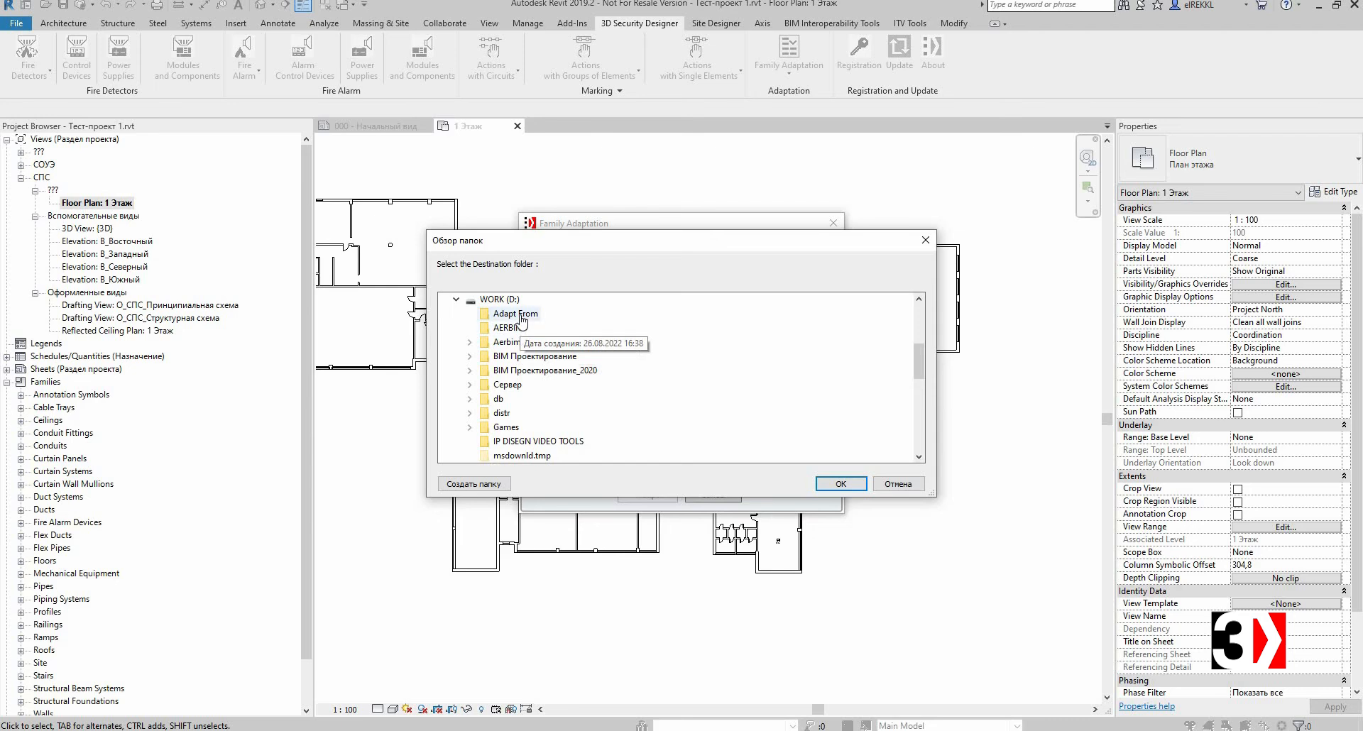
left_click(852, 485)
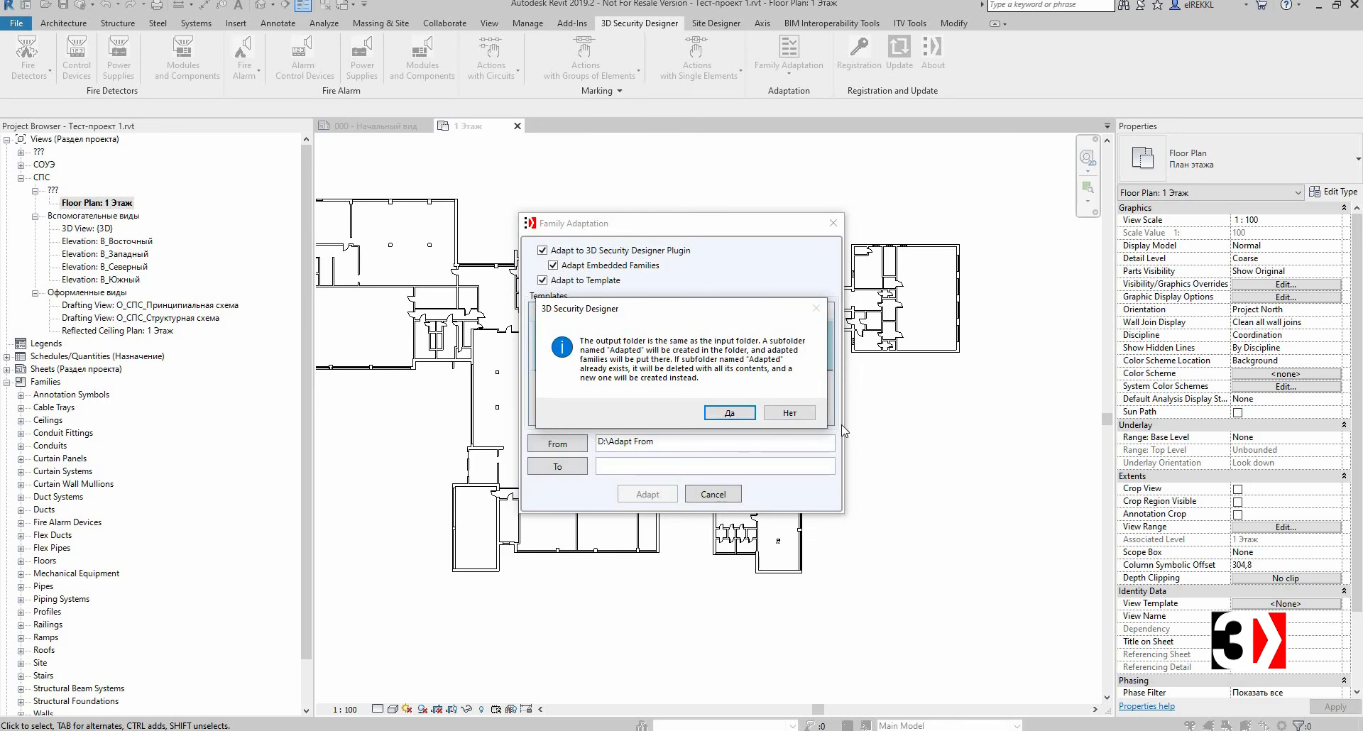
left_click(725, 415)
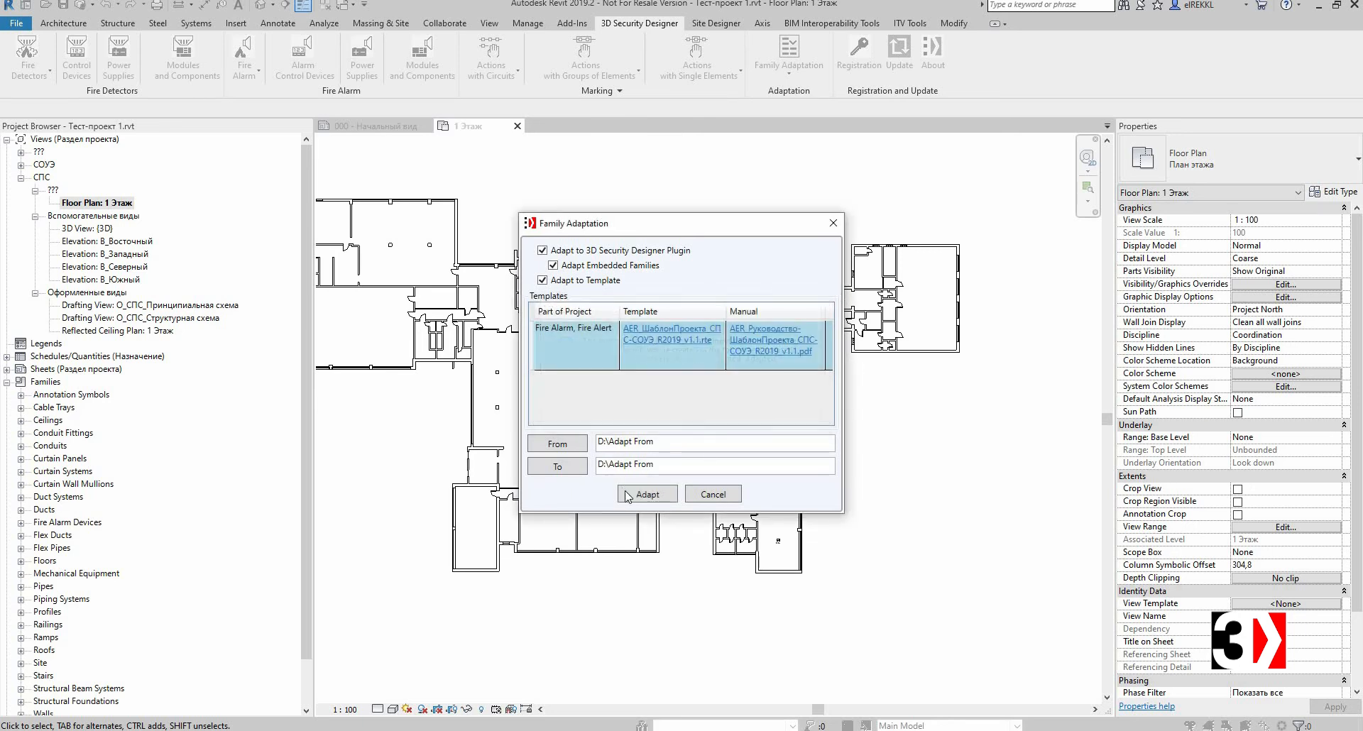
left_click(628, 495)
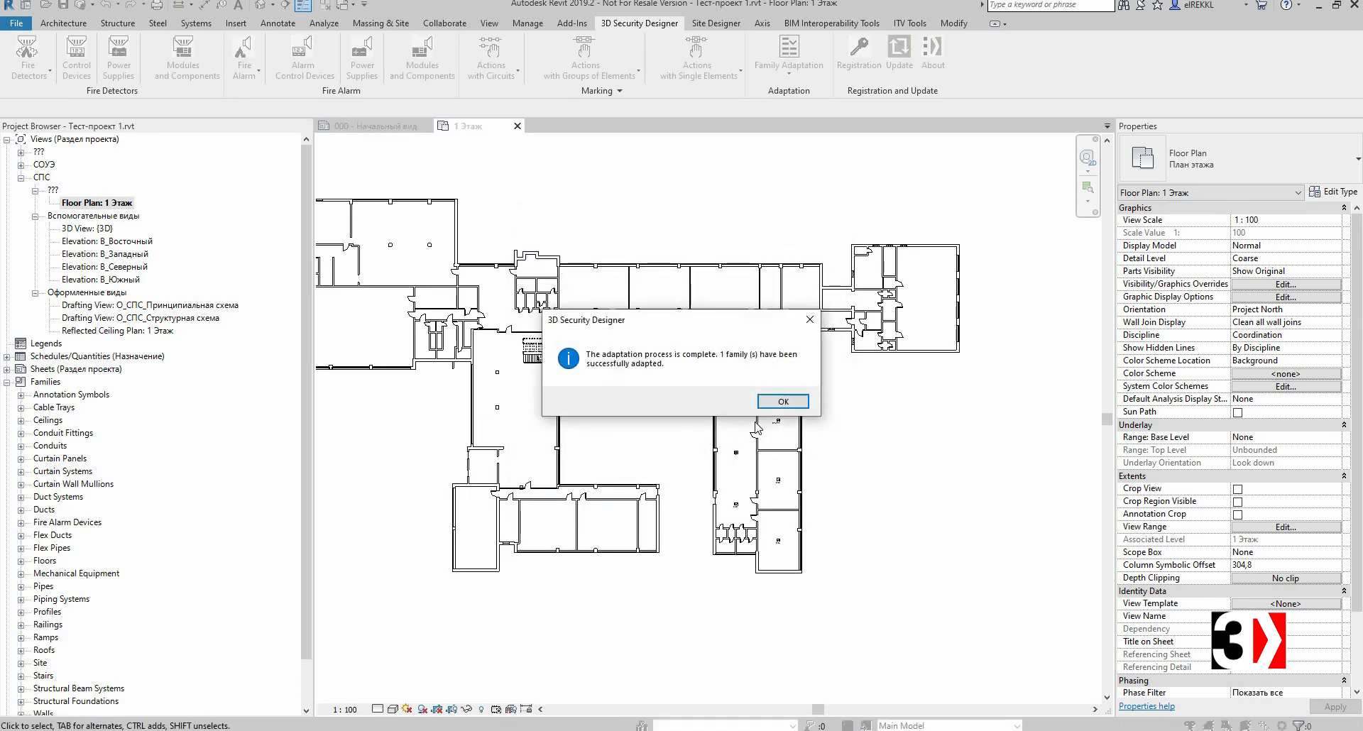
left_click(781, 402)
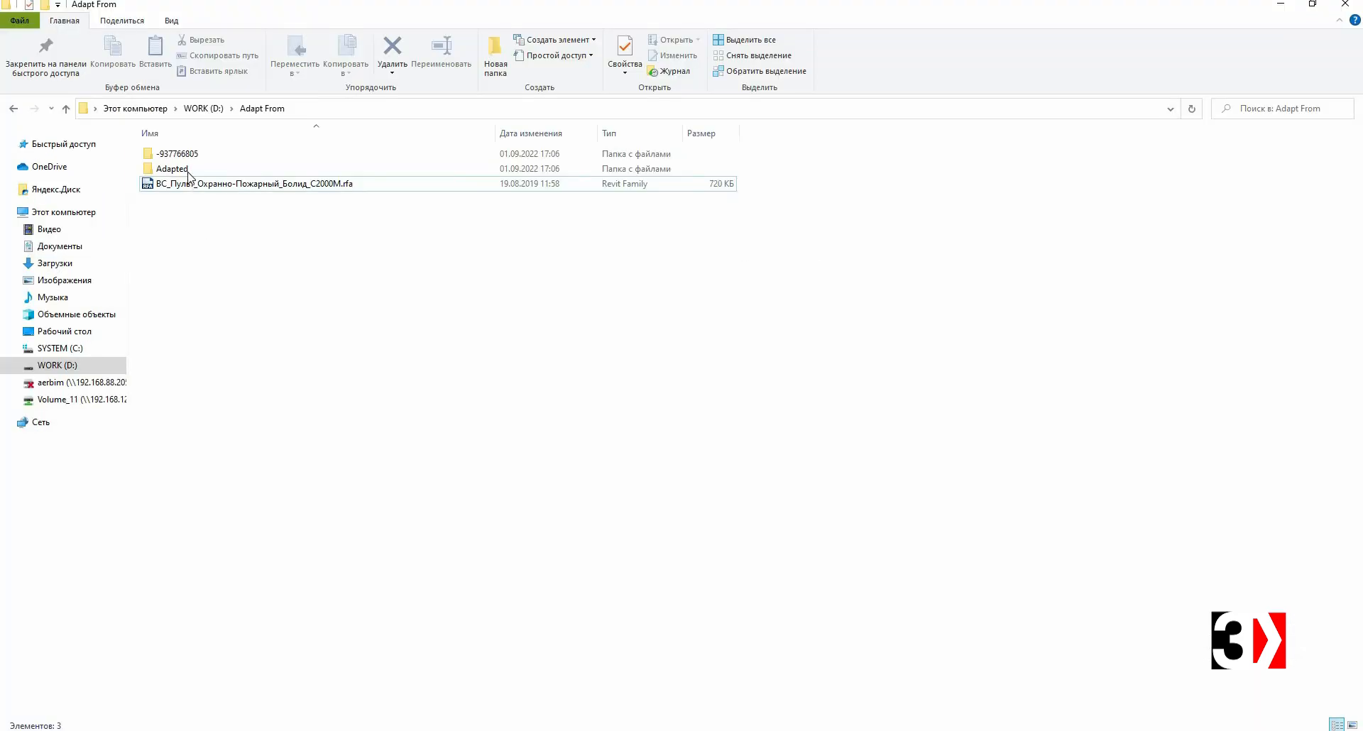
Step: In File Explorer, open the adapted ВС_Пульт_Охранно-Пожарный_Болид_С2000М family from the Adapted subfolder, upgrading the model
left_click(189, 174)
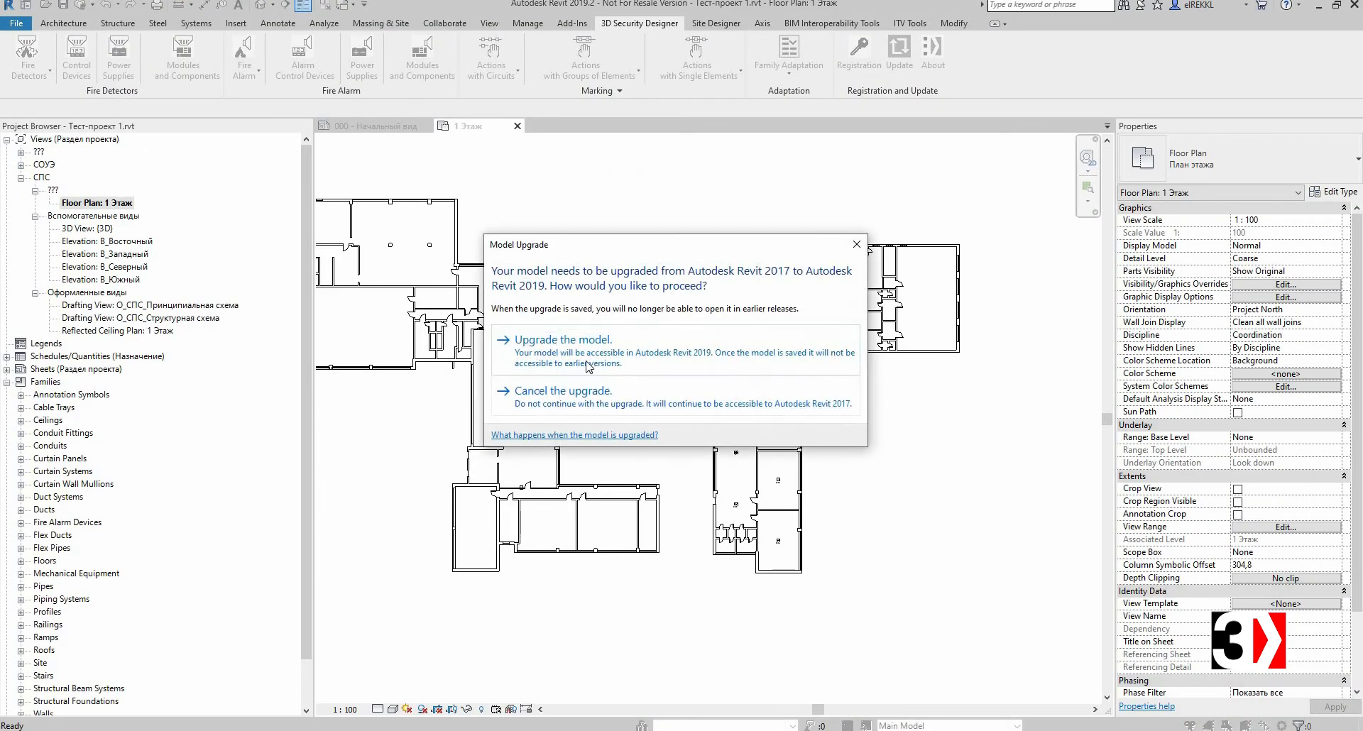
left_click(587, 366)
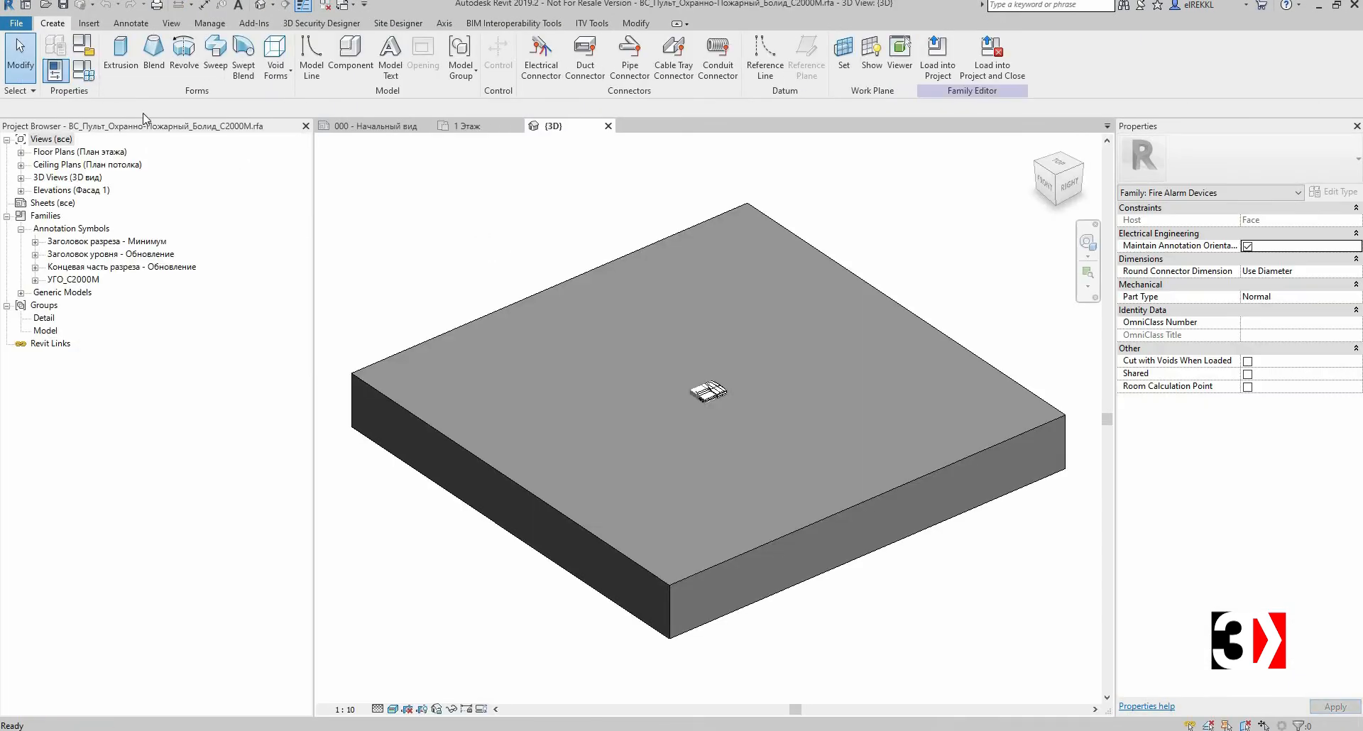
Step: Review the adapted family's type parameters in the Family Types dialog
left_click(83, 70)
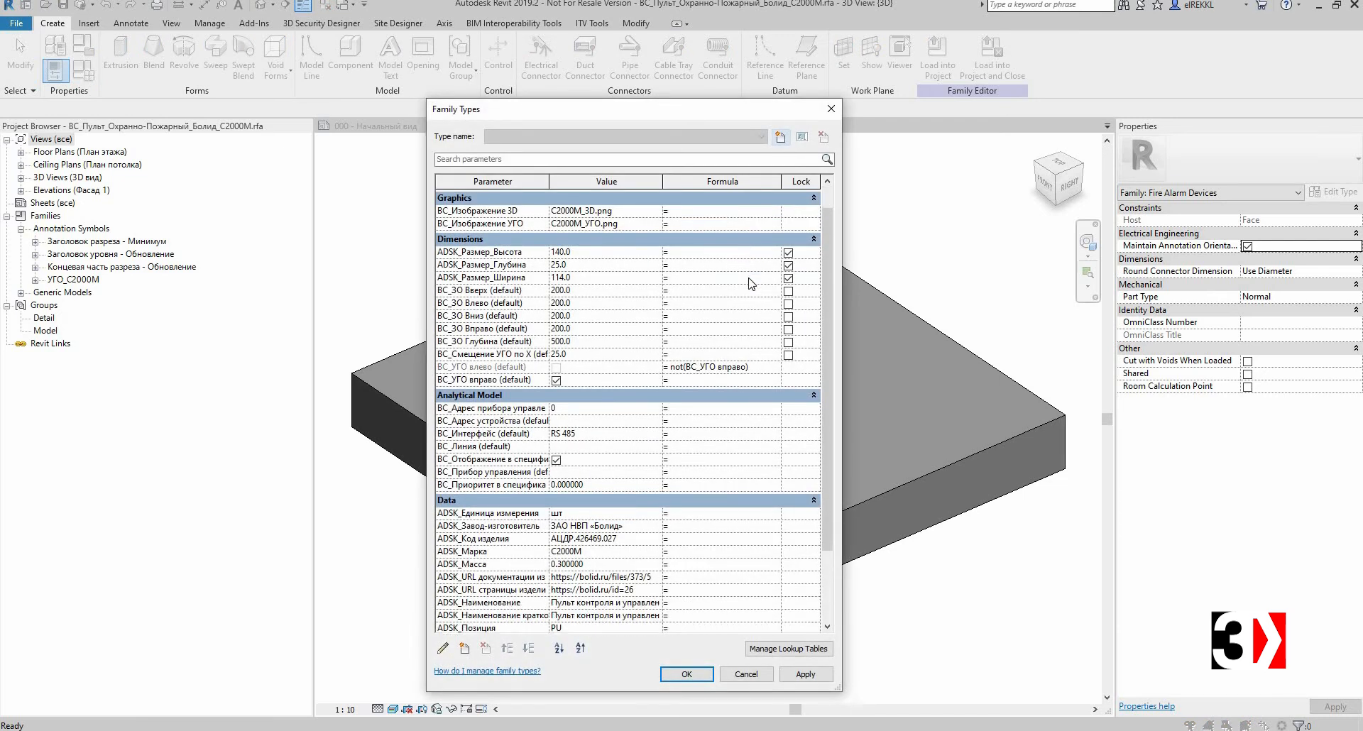
scroll(751, 284, "down", 5)
scroll(494, 289, "up", 5)
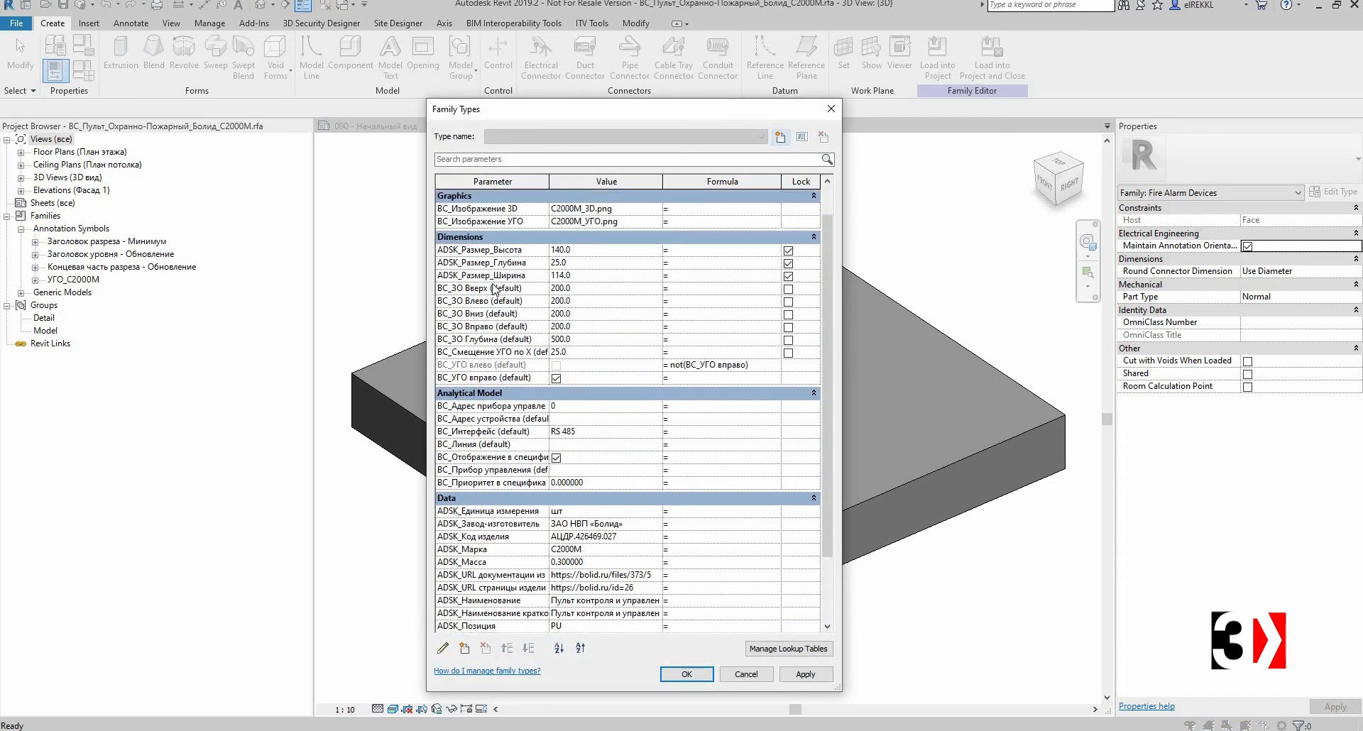
scroll(495, 289, "up", 1)
scroll(800, 455, "down", 3)
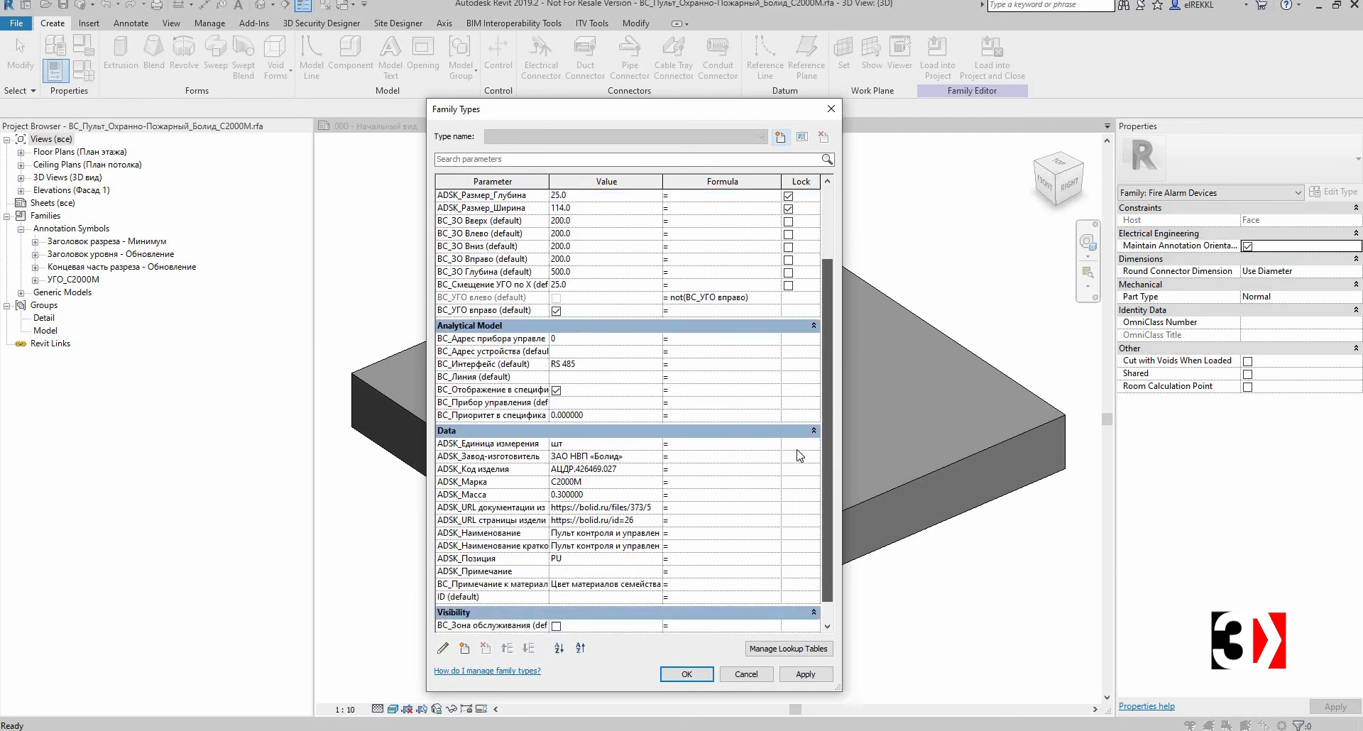
scroll(800, 455, "down", 1)
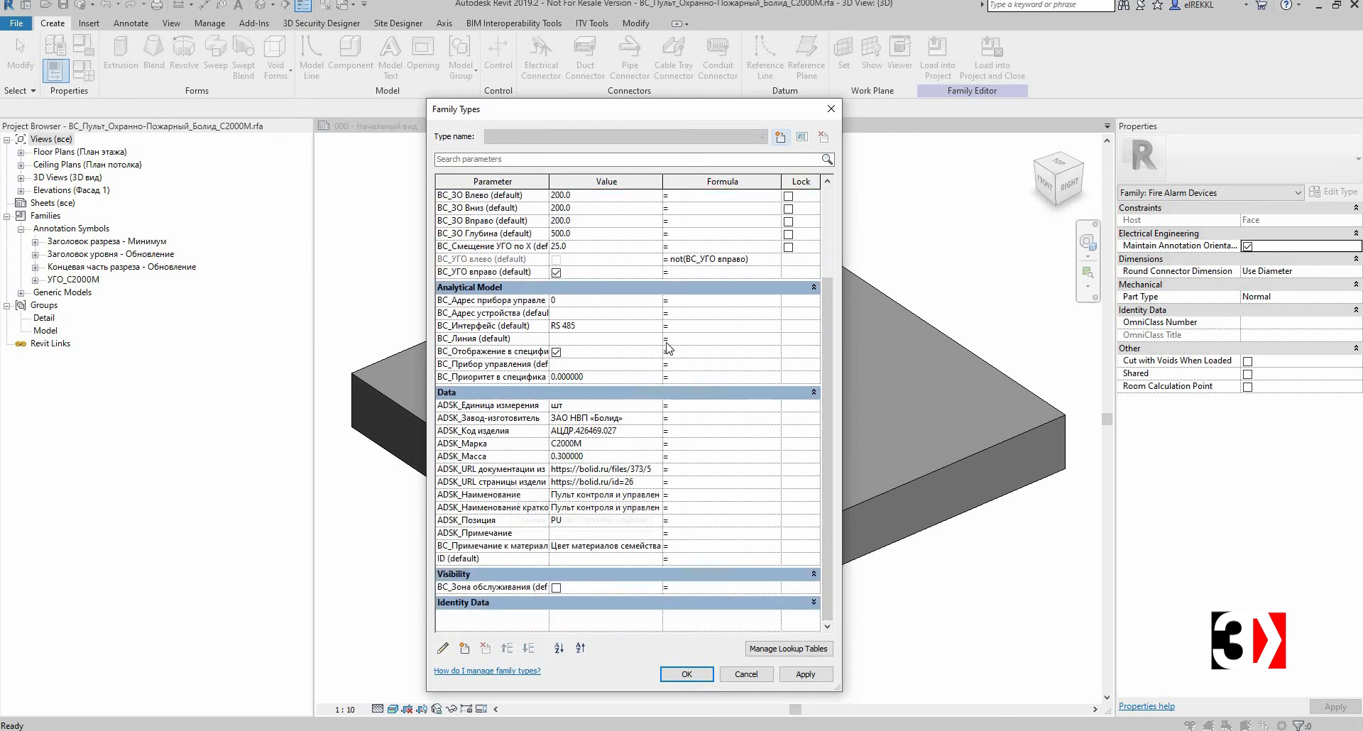
left_click(830, 108)
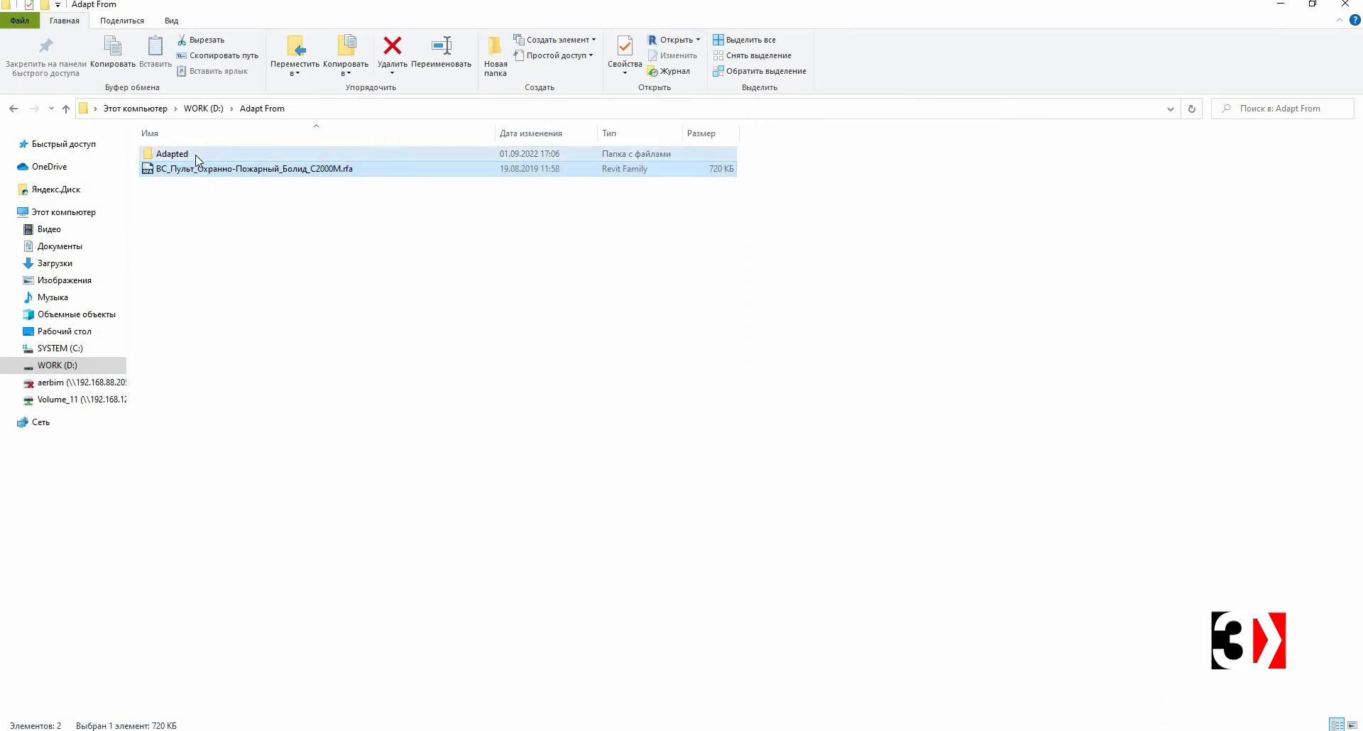
Step: Open the family's floor plan, review the type parameters including the ARBM_SP entries, and close the family view
double_click(195, 155)
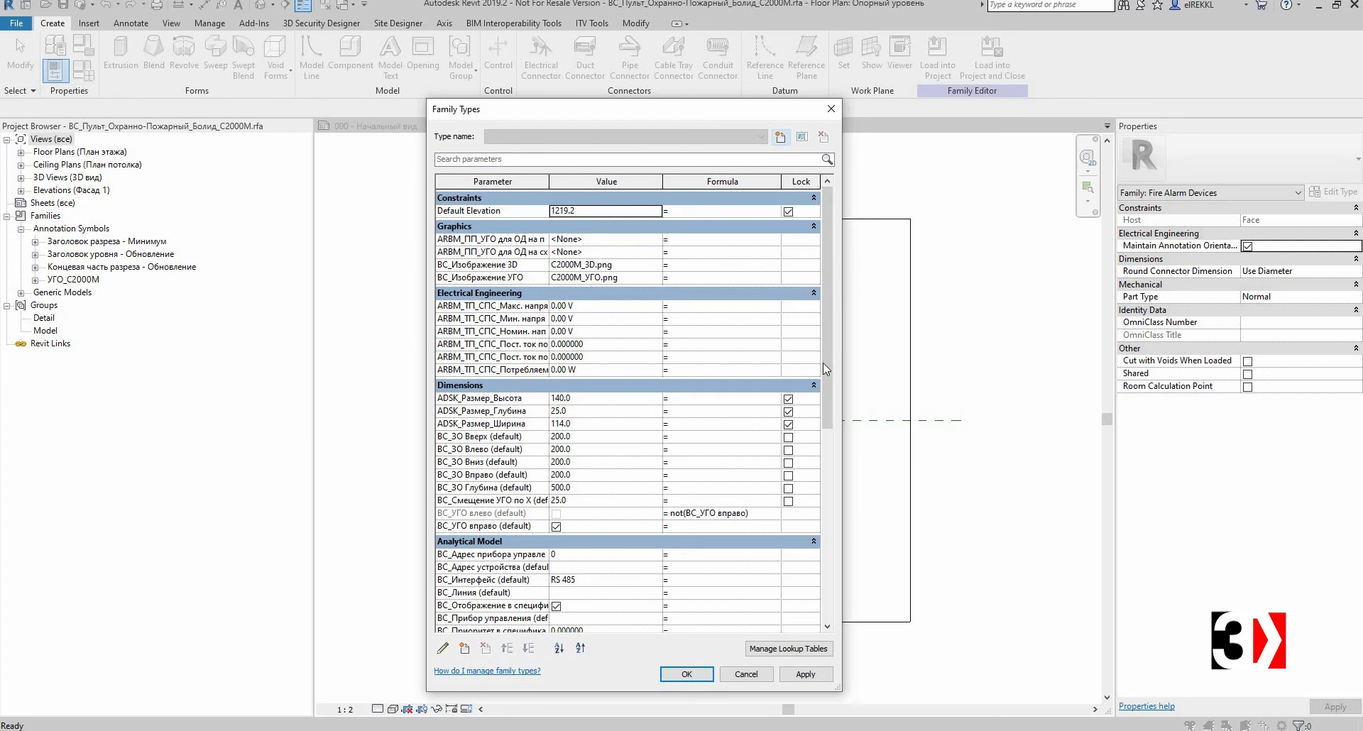
scroll(760, 312, "down", 1)
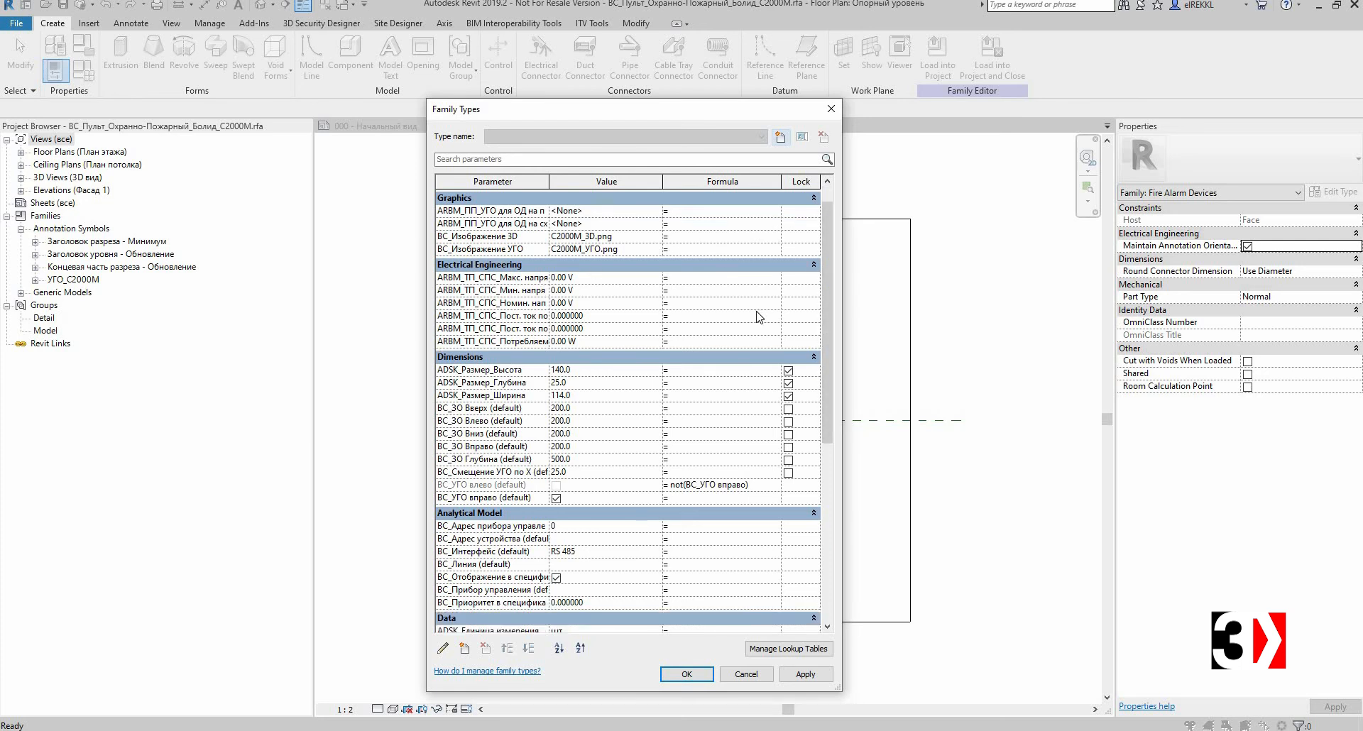
scroll(760, 317, "down", 10)
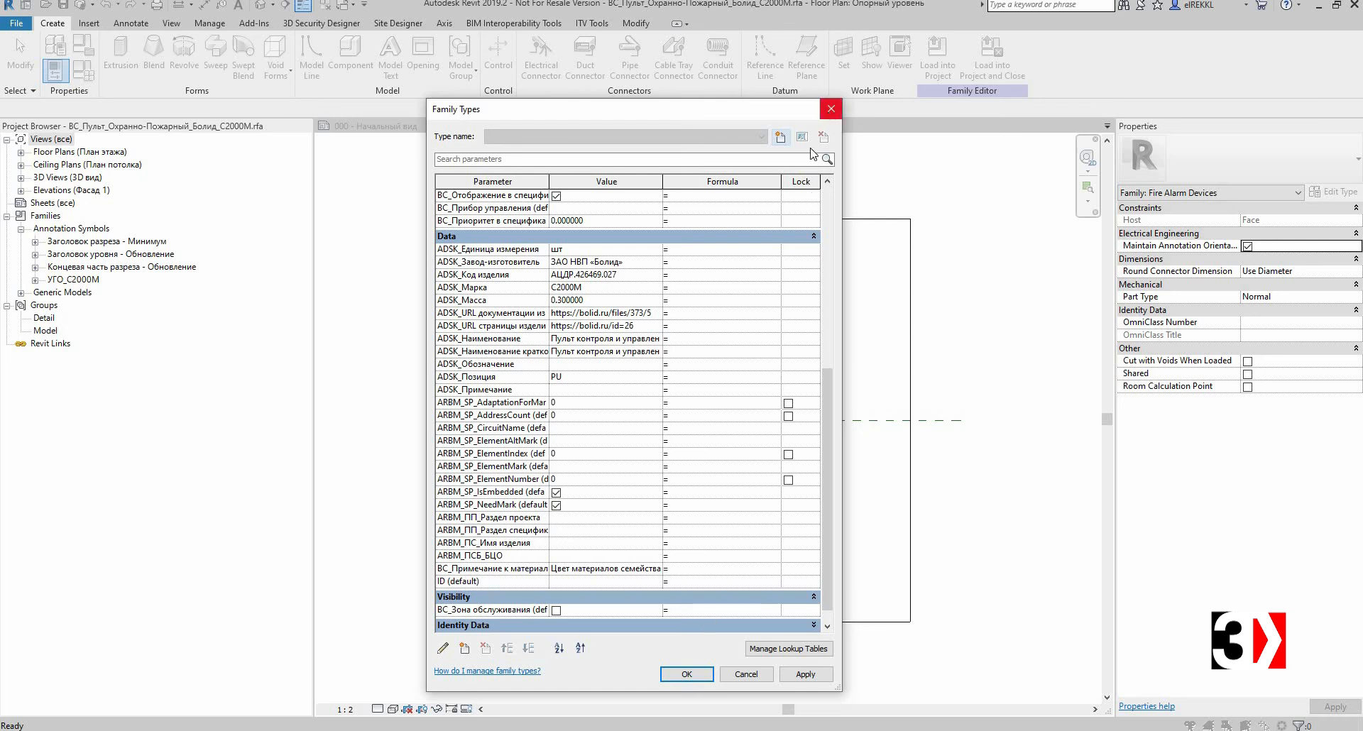
left_click(831, 109)
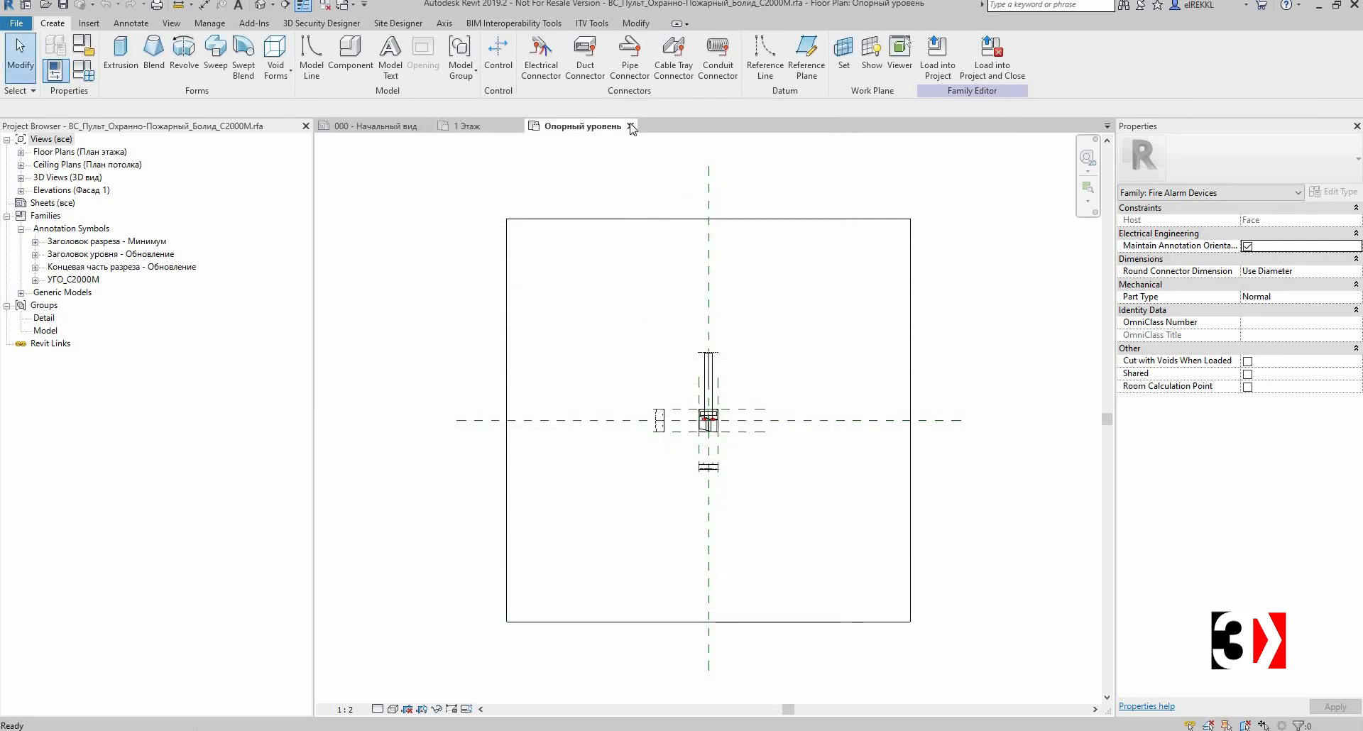
left_click(631, 127)
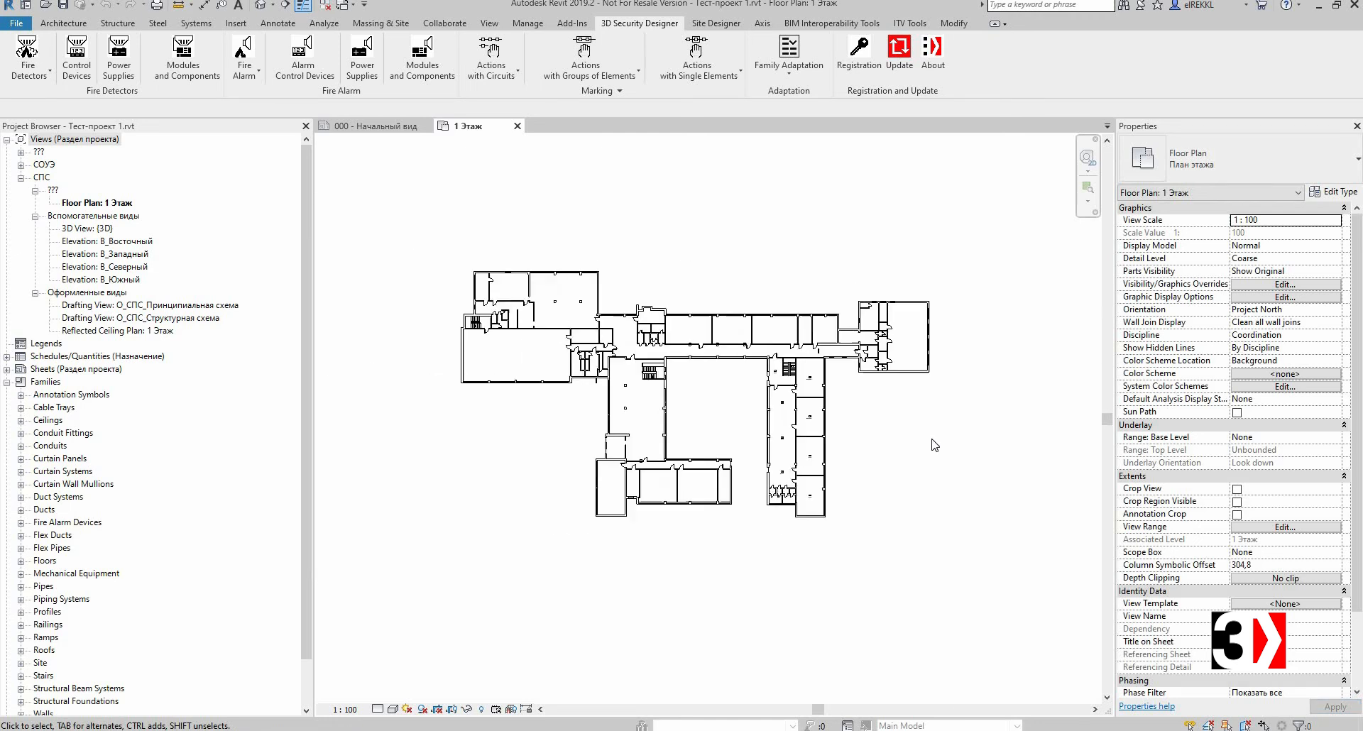
Step: Review the plugin's AerBIM account sign-in window and its About information, closing each window afterwards
scroll(935, 445, "up", 2)
scroll(935, 445, "down", 1)
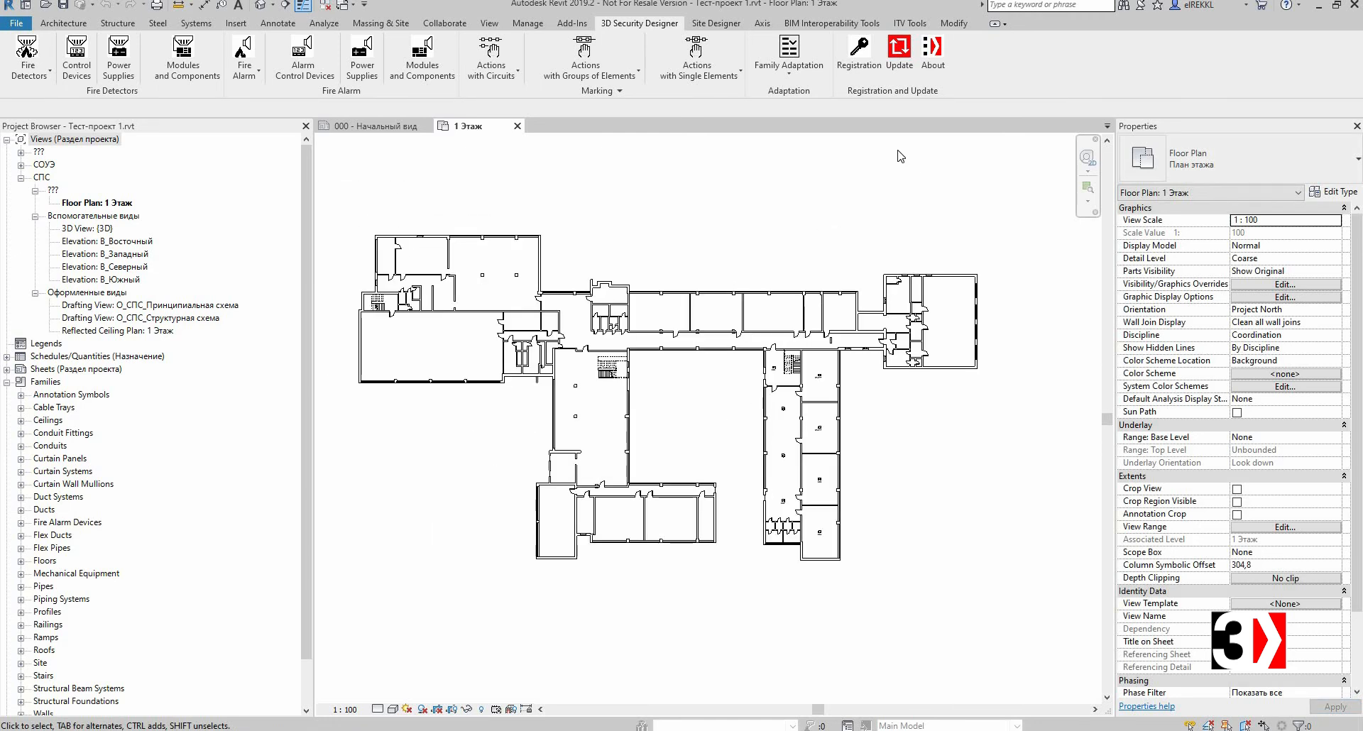
left_click(862, 71)
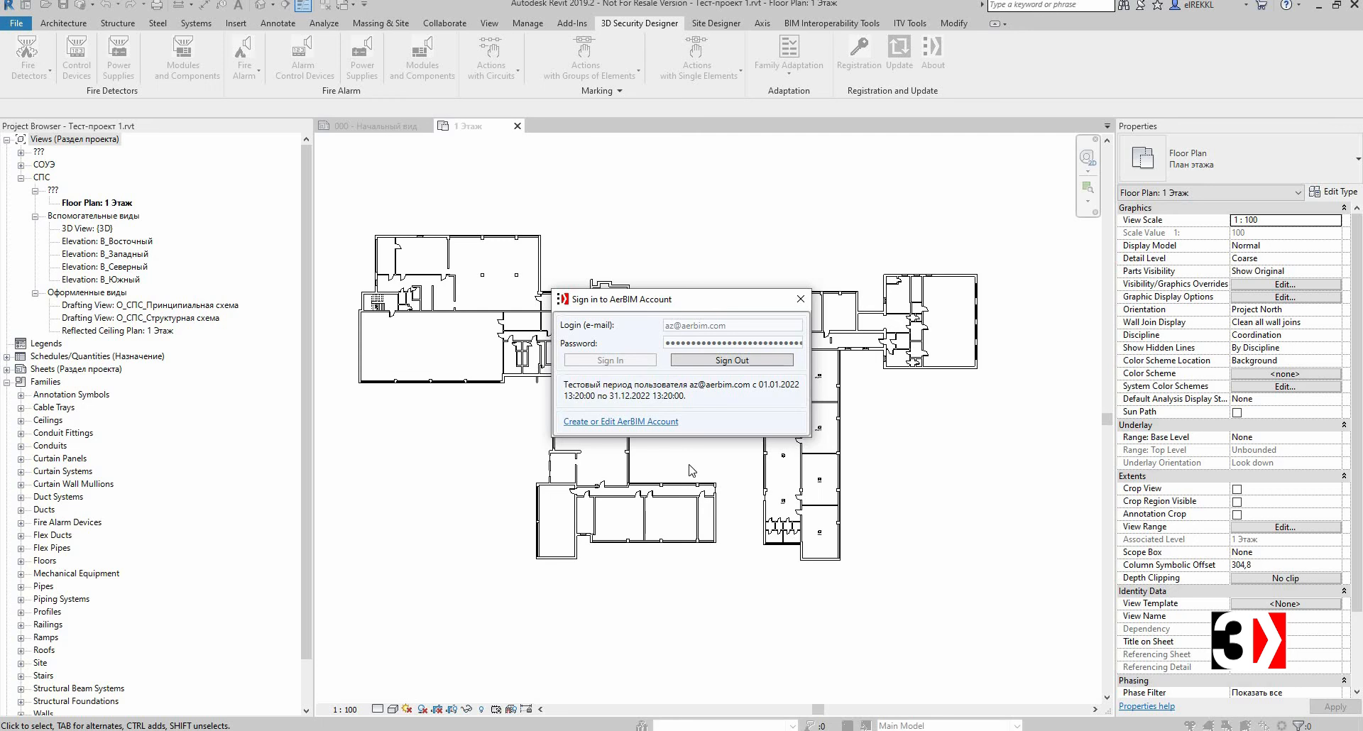
left_click(802, 298)
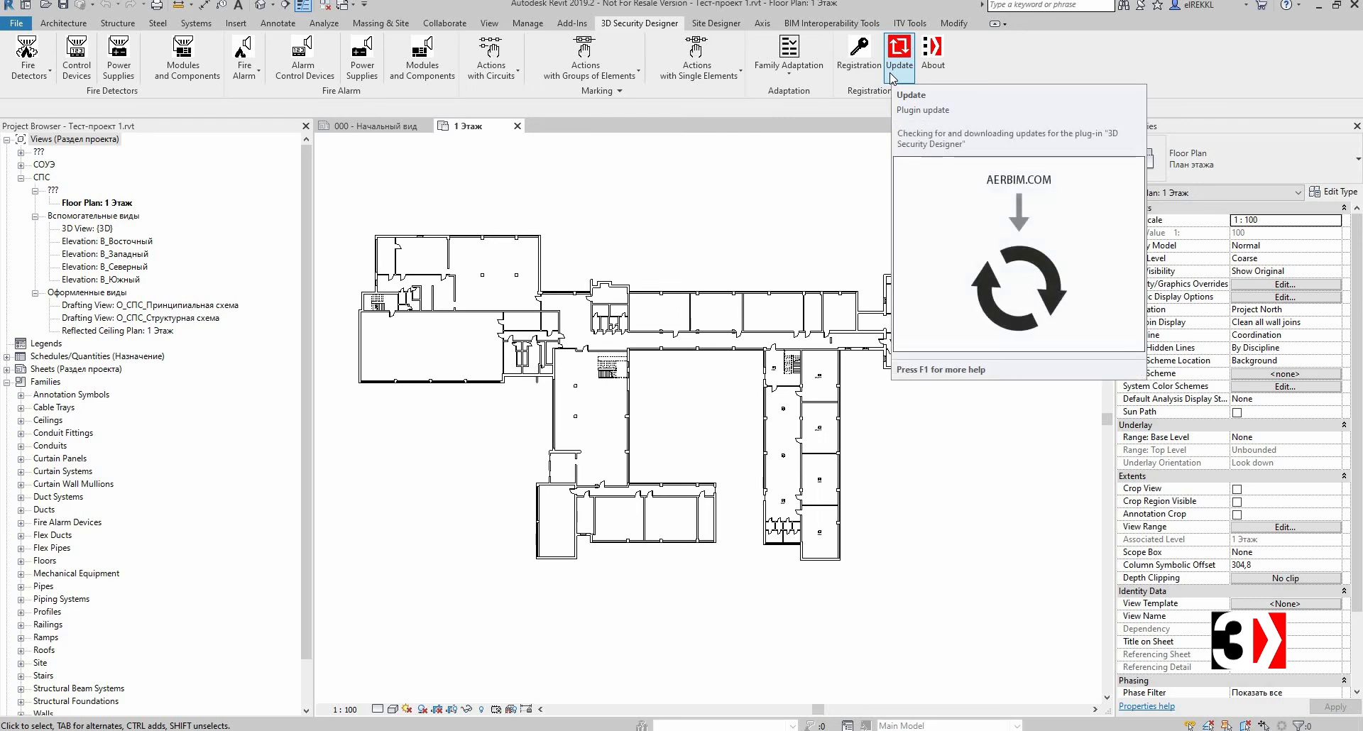
left_click(932, 53)
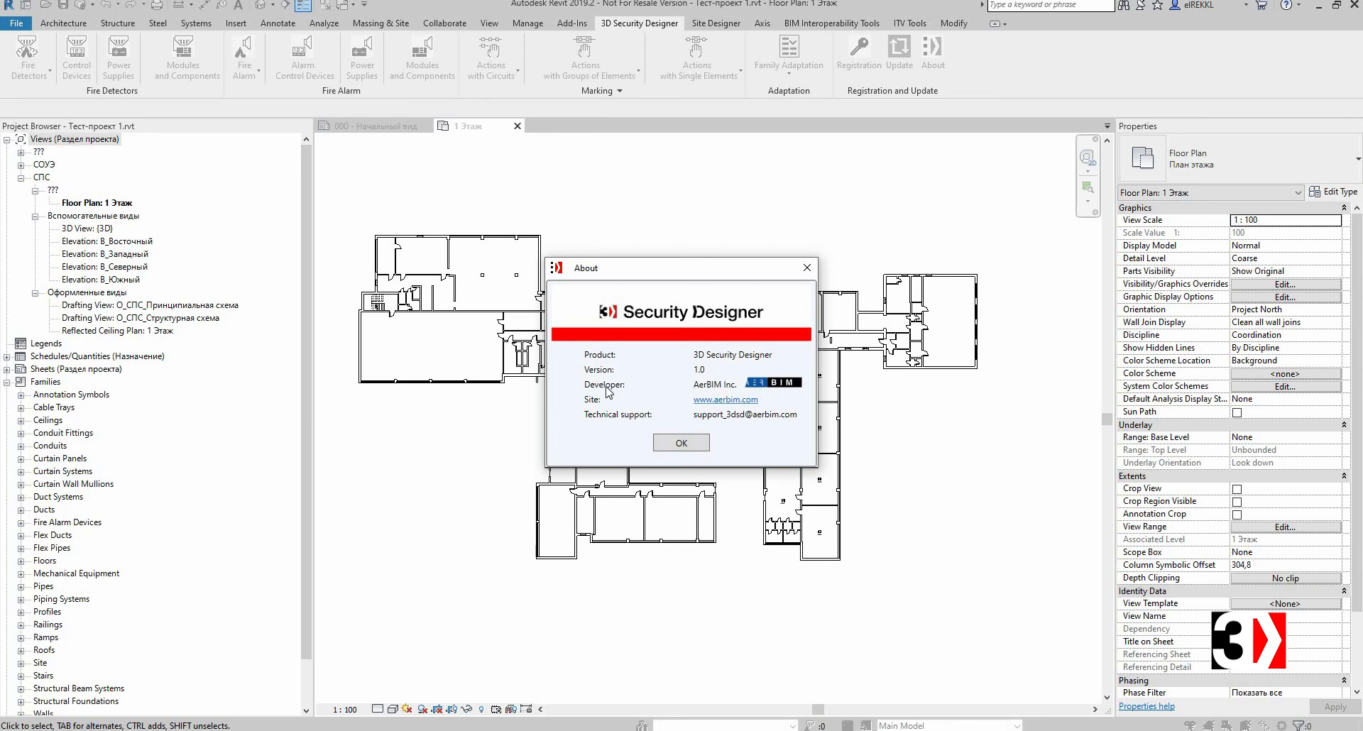
left_click(667, 449)
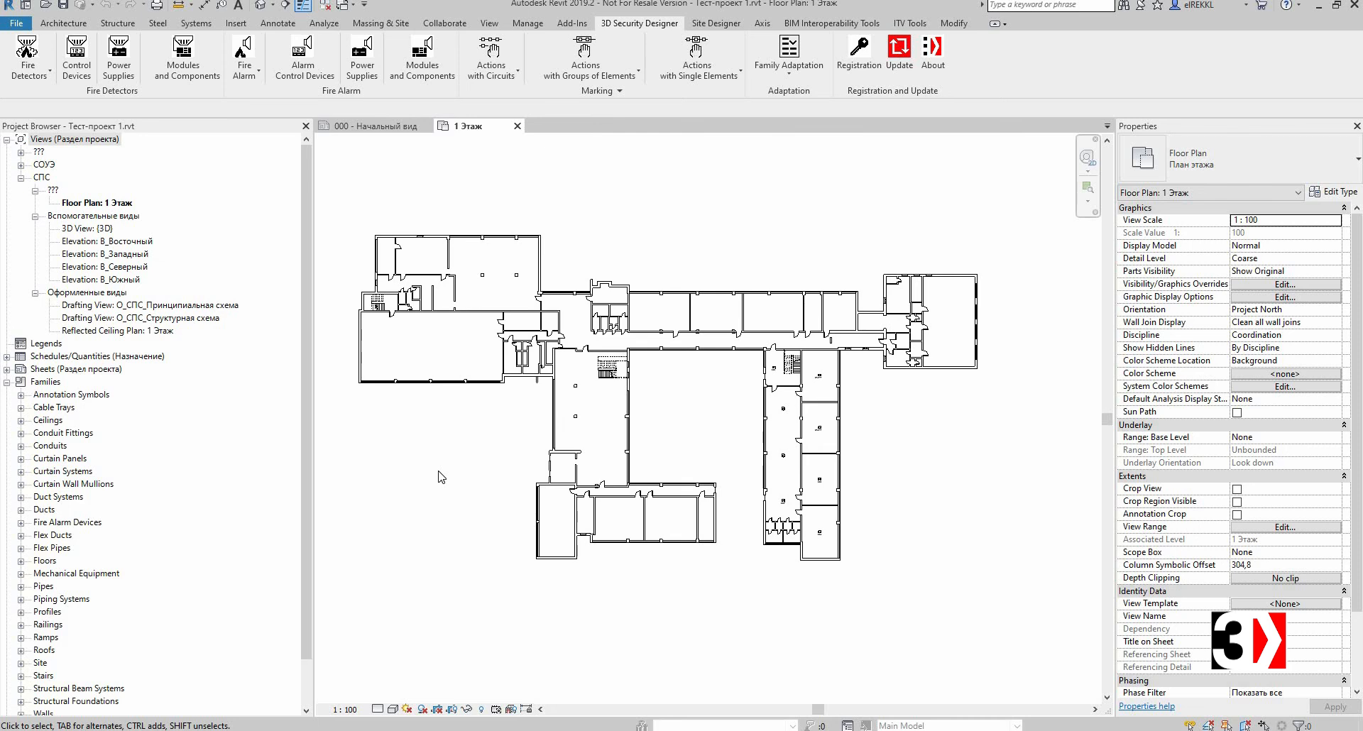
Step: Examine the rooms and room tags along the east wing corridor of the 1 Этаж floor plan
scroll(892, 449, "up", 2)
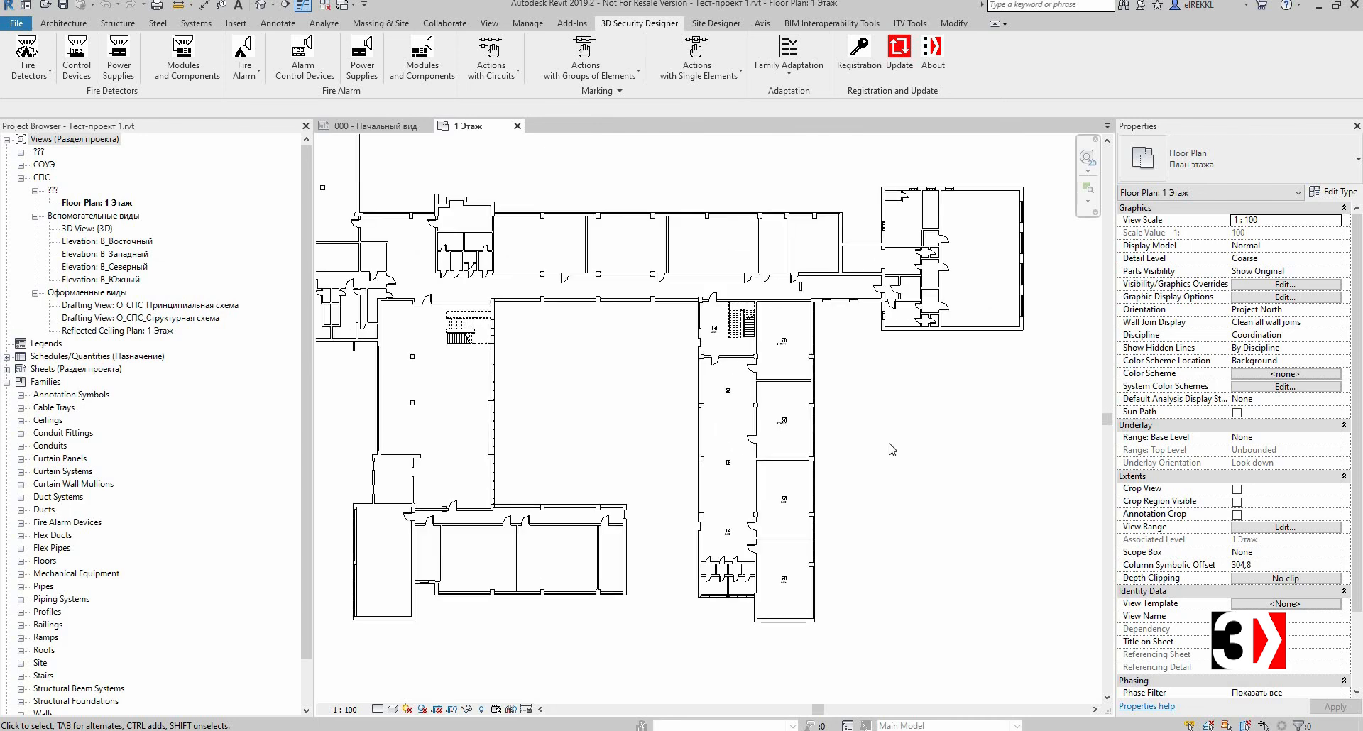
scroll(892, 448, "down", 3)
scroll(864, 467, "up", 2)
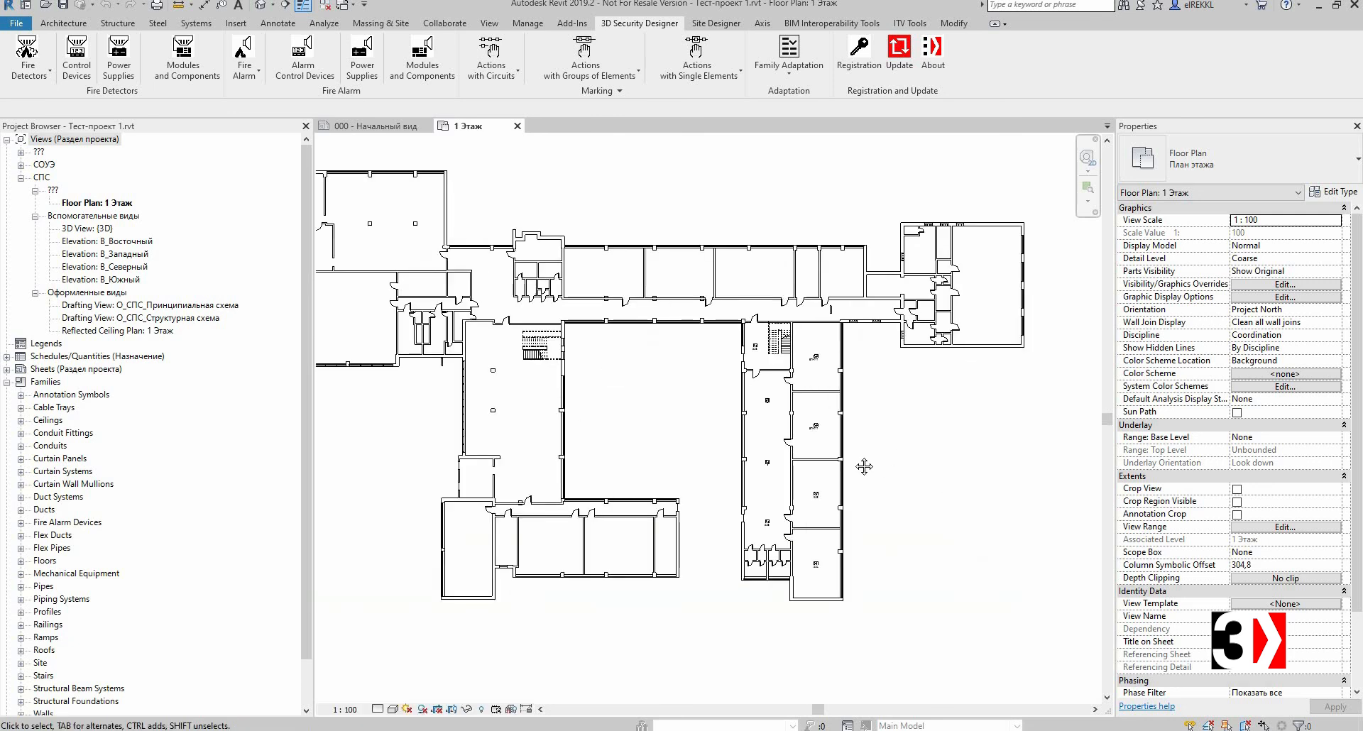
middle_click_drag(864, 467, 747, 417)
scroll(747, 391, "up", 3)
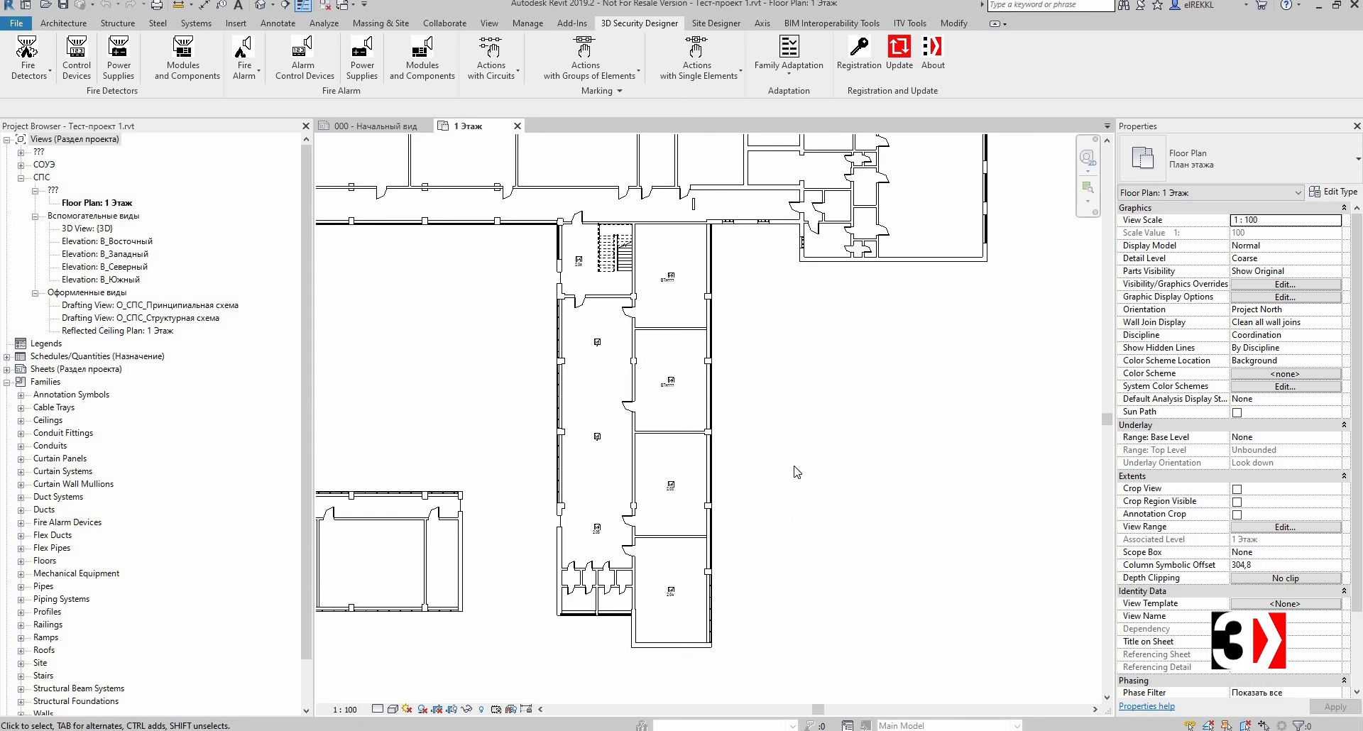
scroll(793, 468, "up", 2)
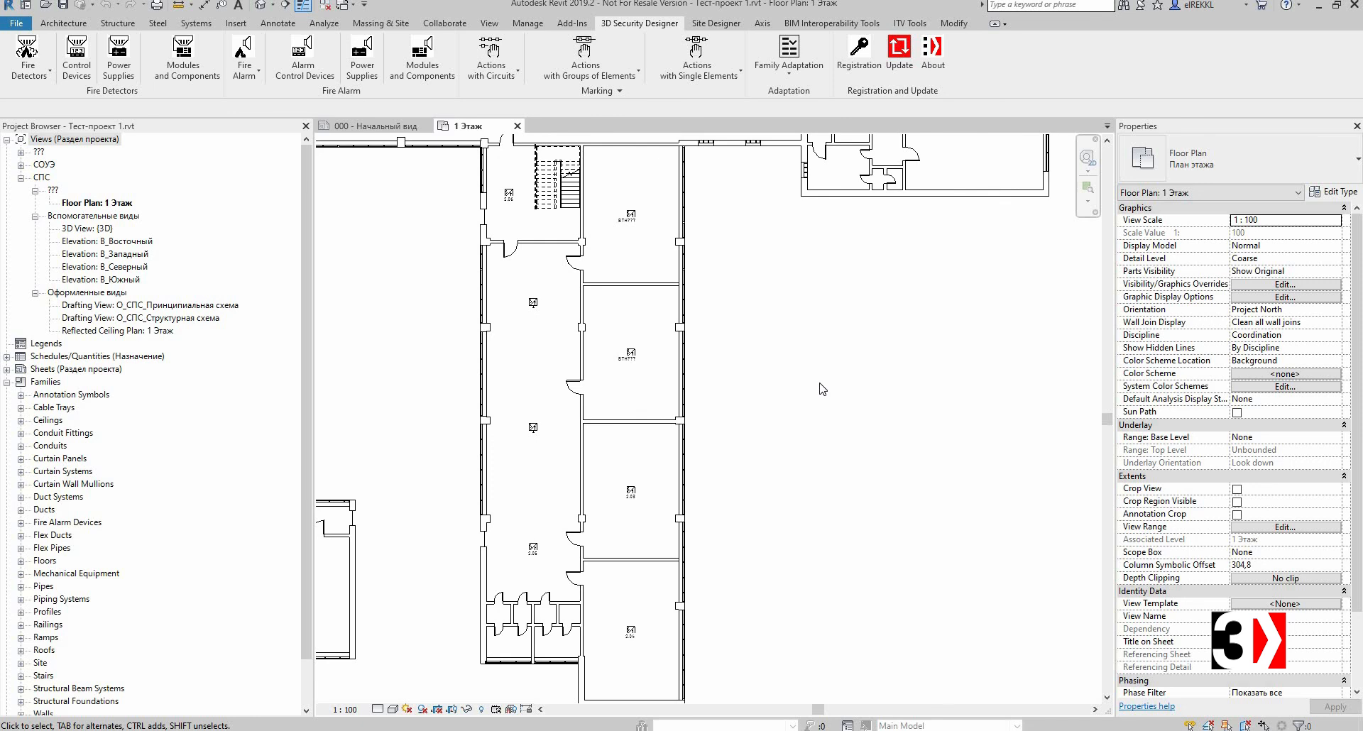
scroll(827, 389, "down", 4)
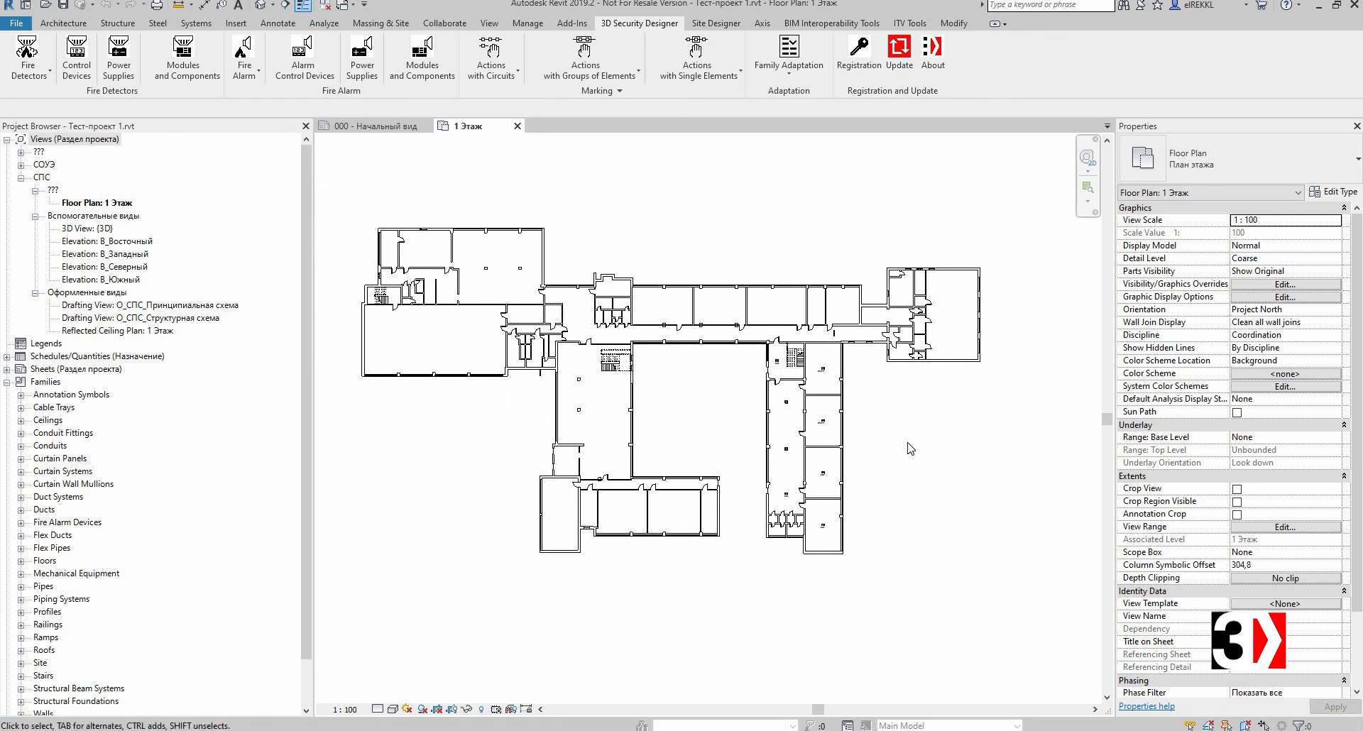